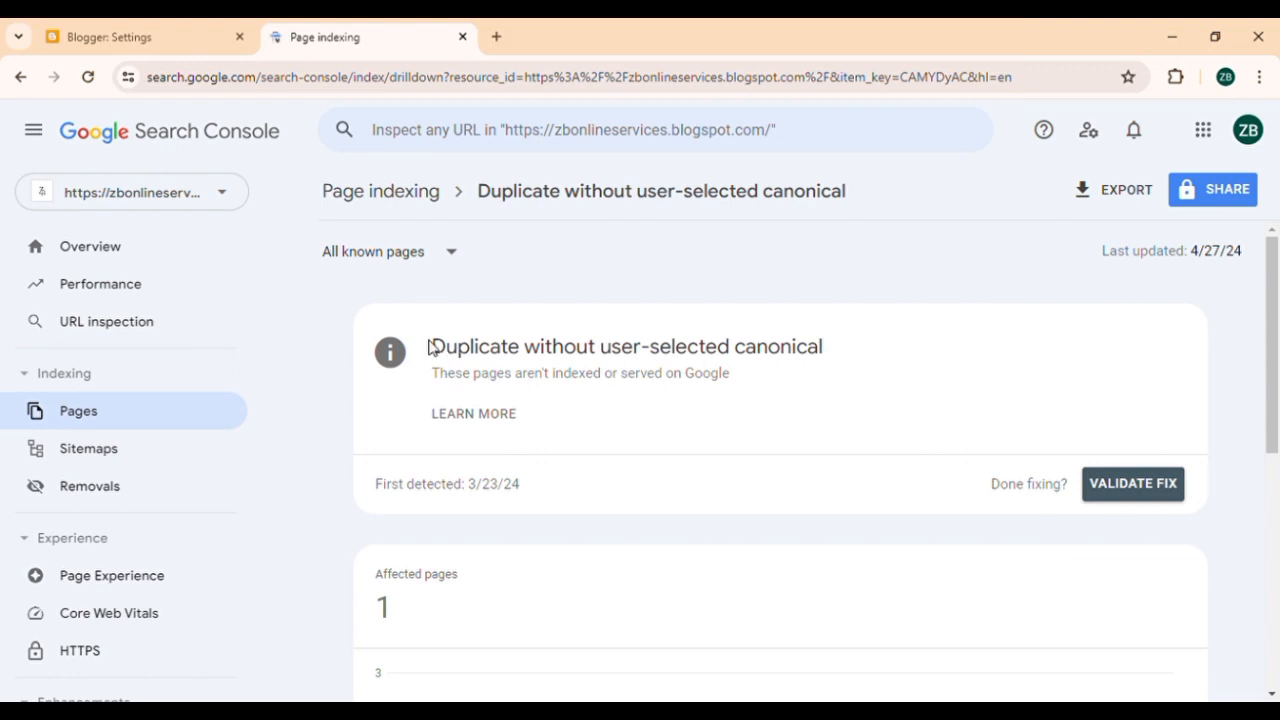
Review the "Duplicate without user-selected canonical" issue and its affected pages in the page indexing report.
left_click_drag(429, 347, 910, 352)
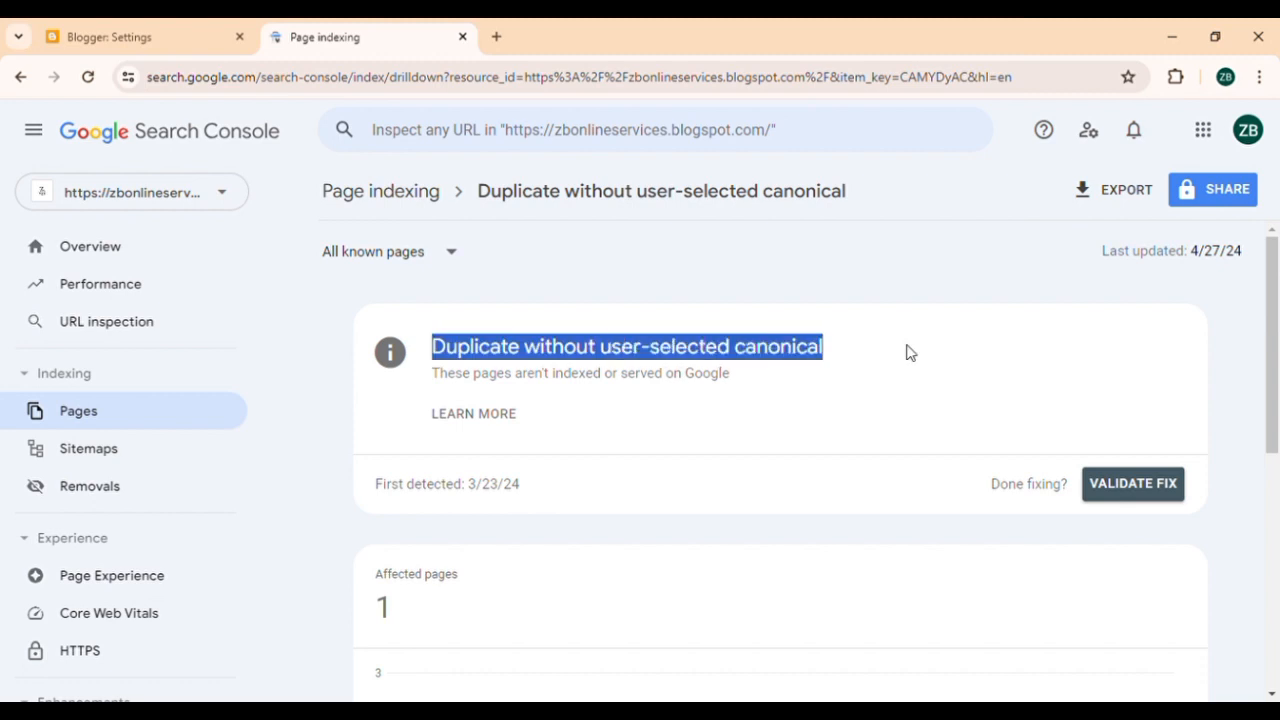
left_click(910, 352)
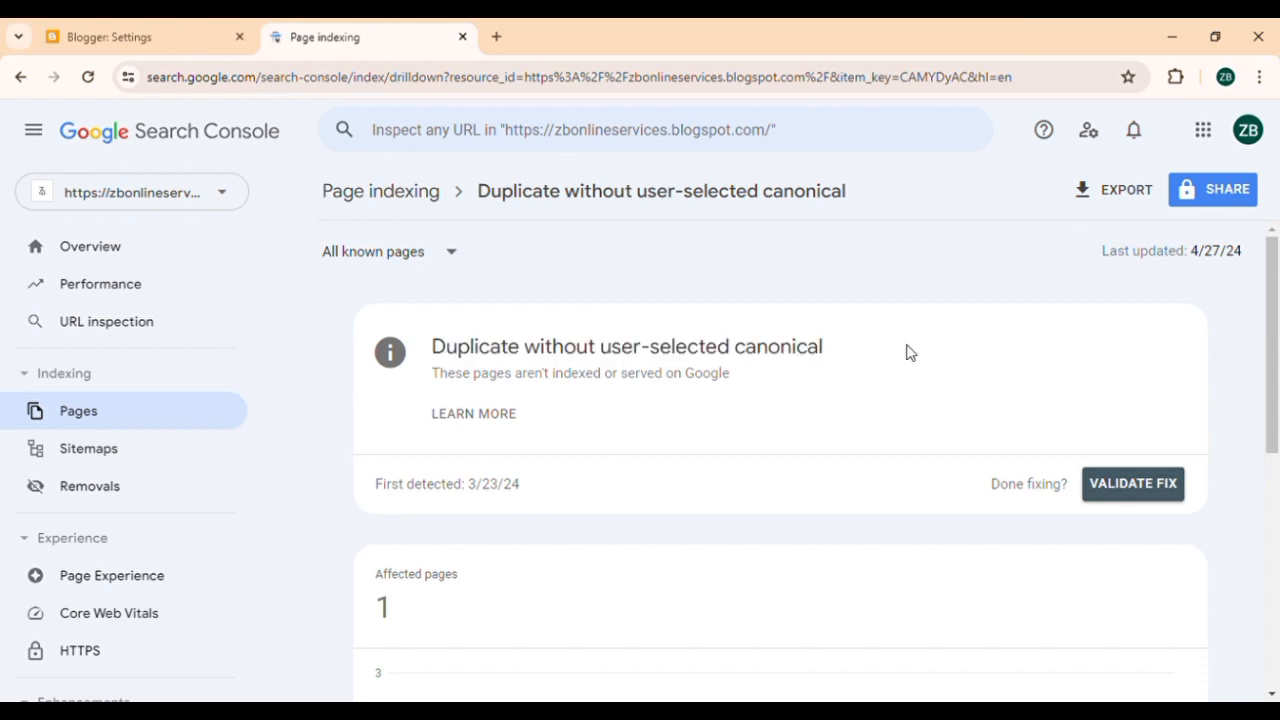
scroll(511, 522, "down", 3)
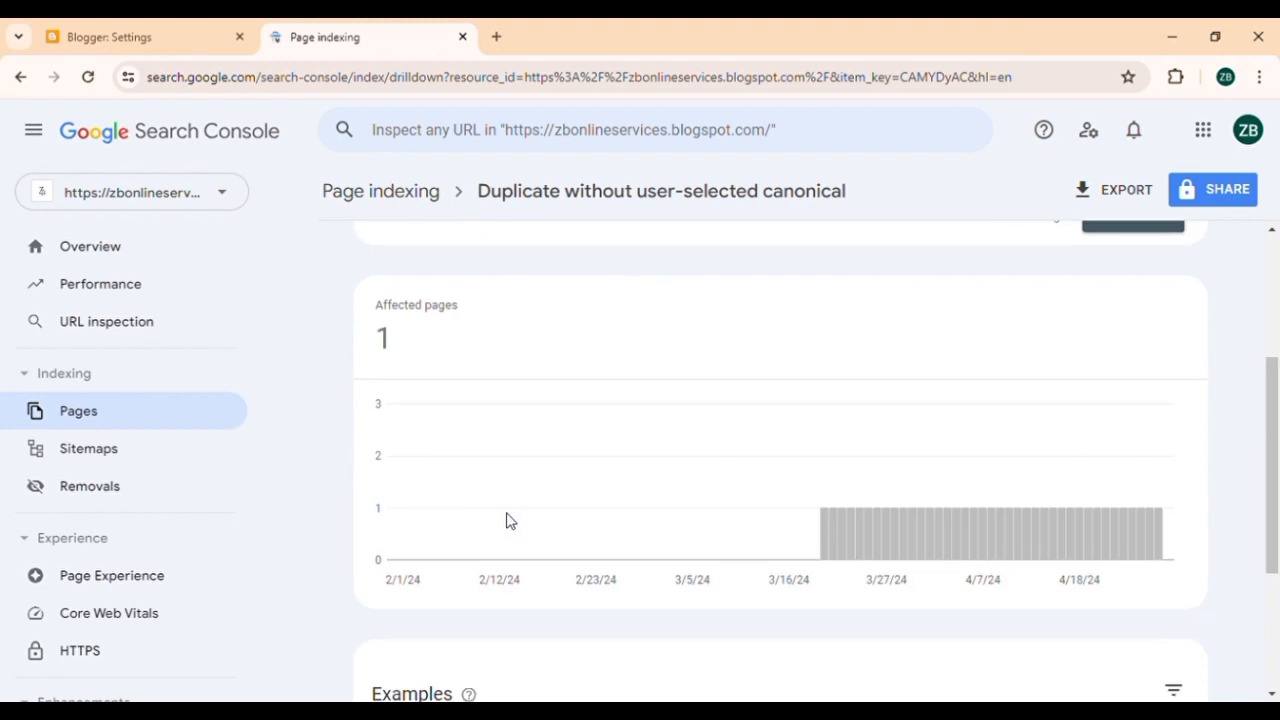
scroll(440, 363, "up", 3)
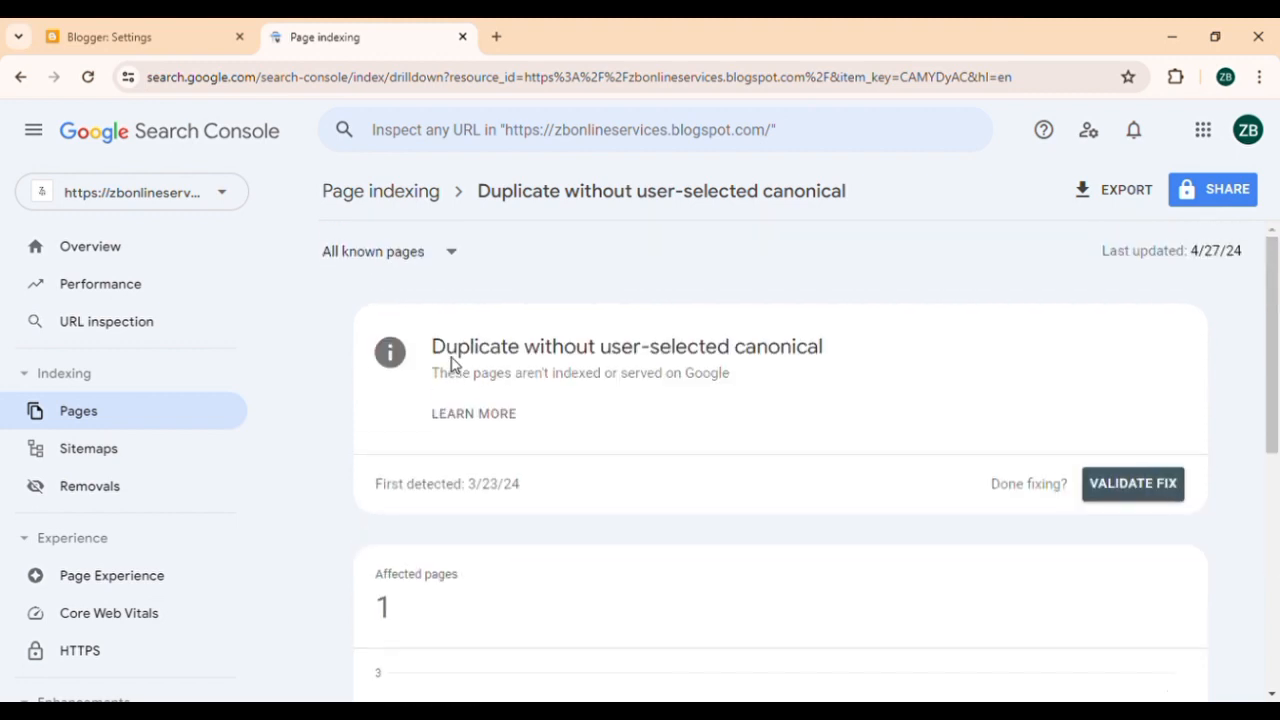
left_click(399, 204)
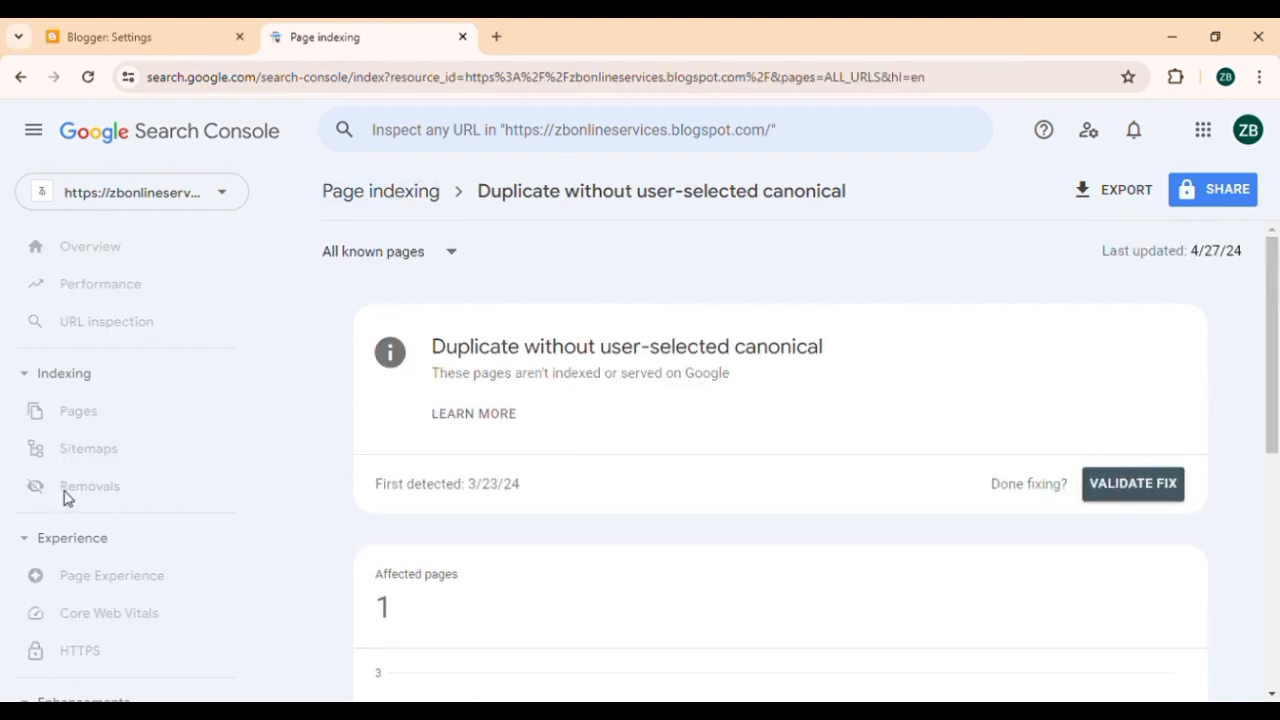
double_click(380, 612)
left_click(430, 624)
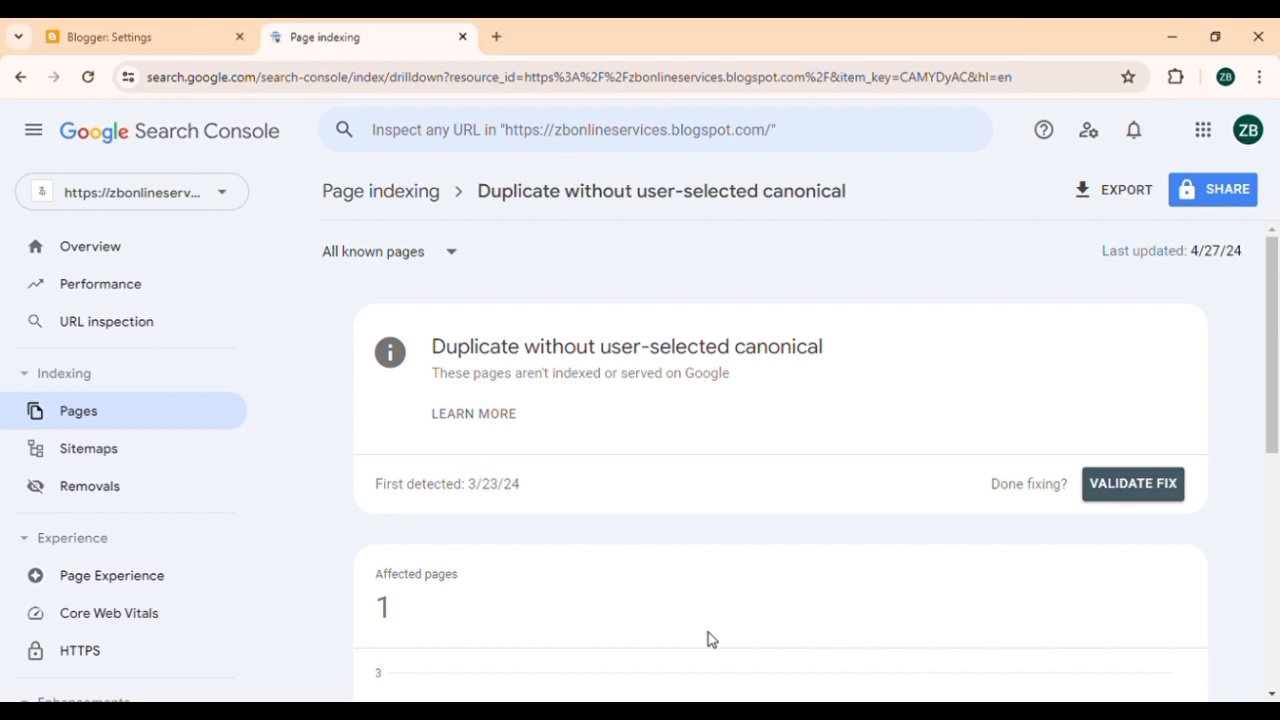
Run a URL inspection on the example page essay-on-corruption-for-students.html?m=1 listed under the duplicate issue.
scroll(707, 640, "down", 5)
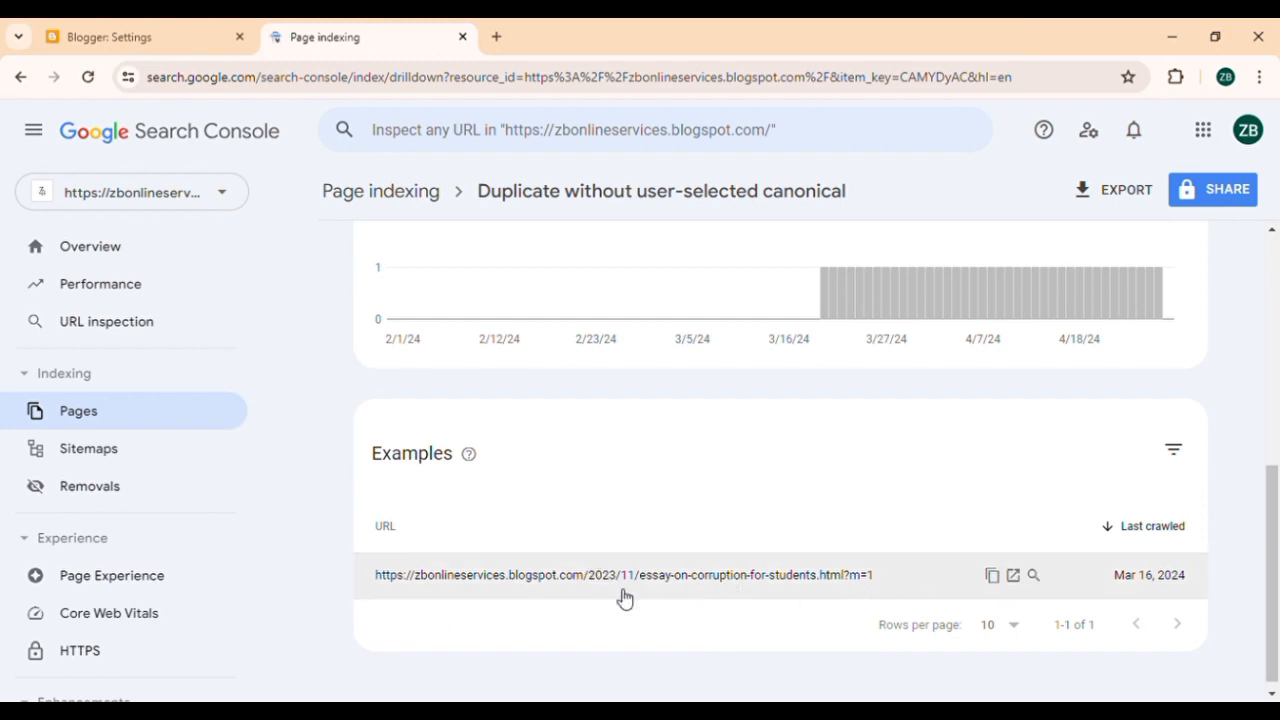
scroll(632, 607, "down", 1)
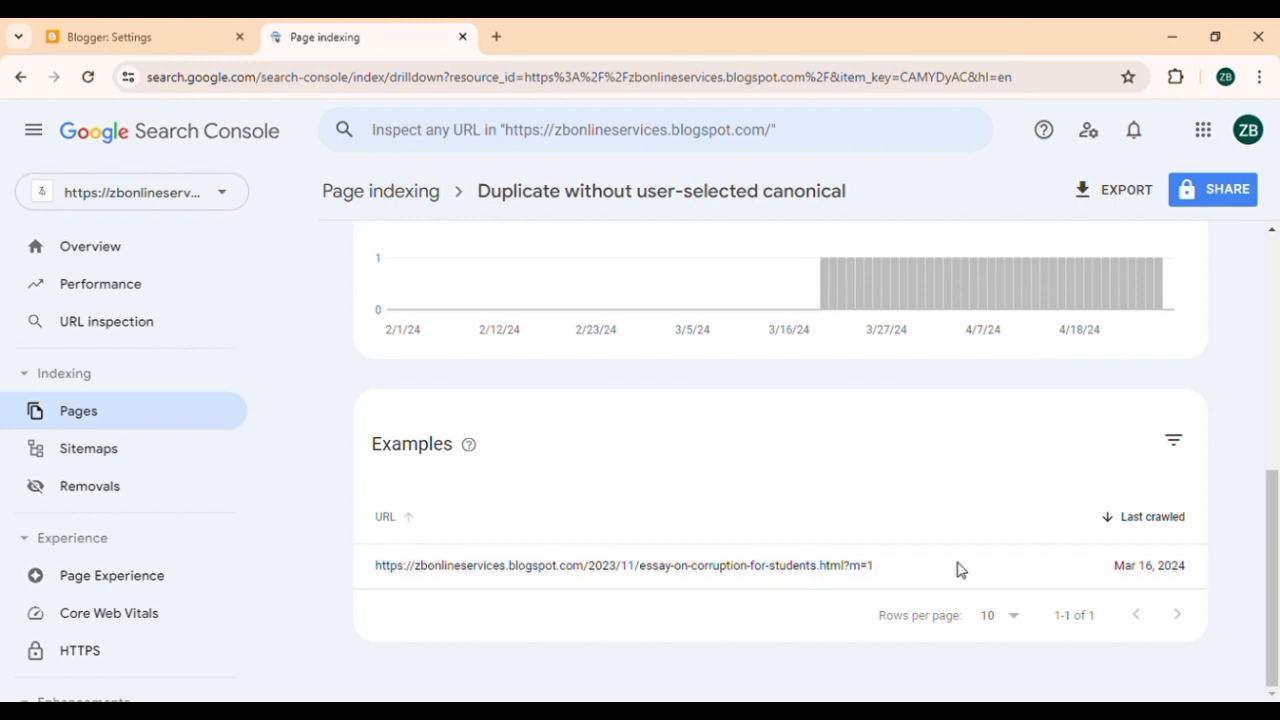
left_click(927, 581)
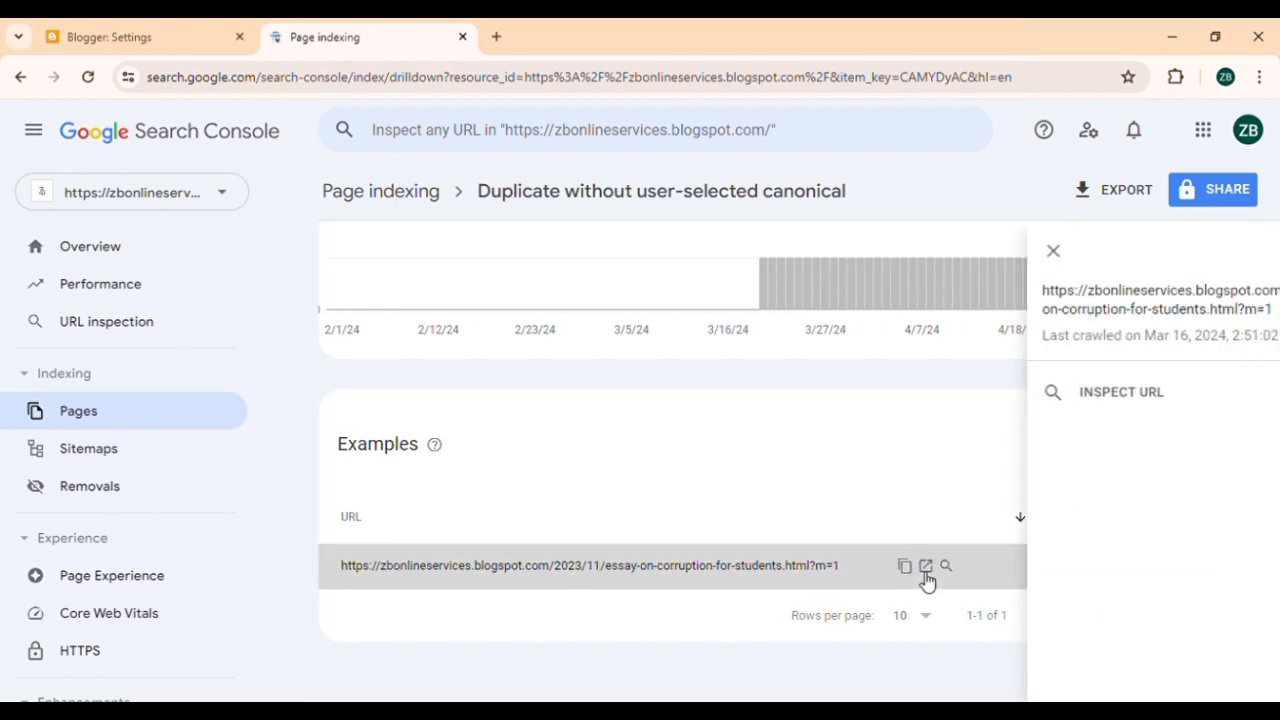
left_click(986, 394)
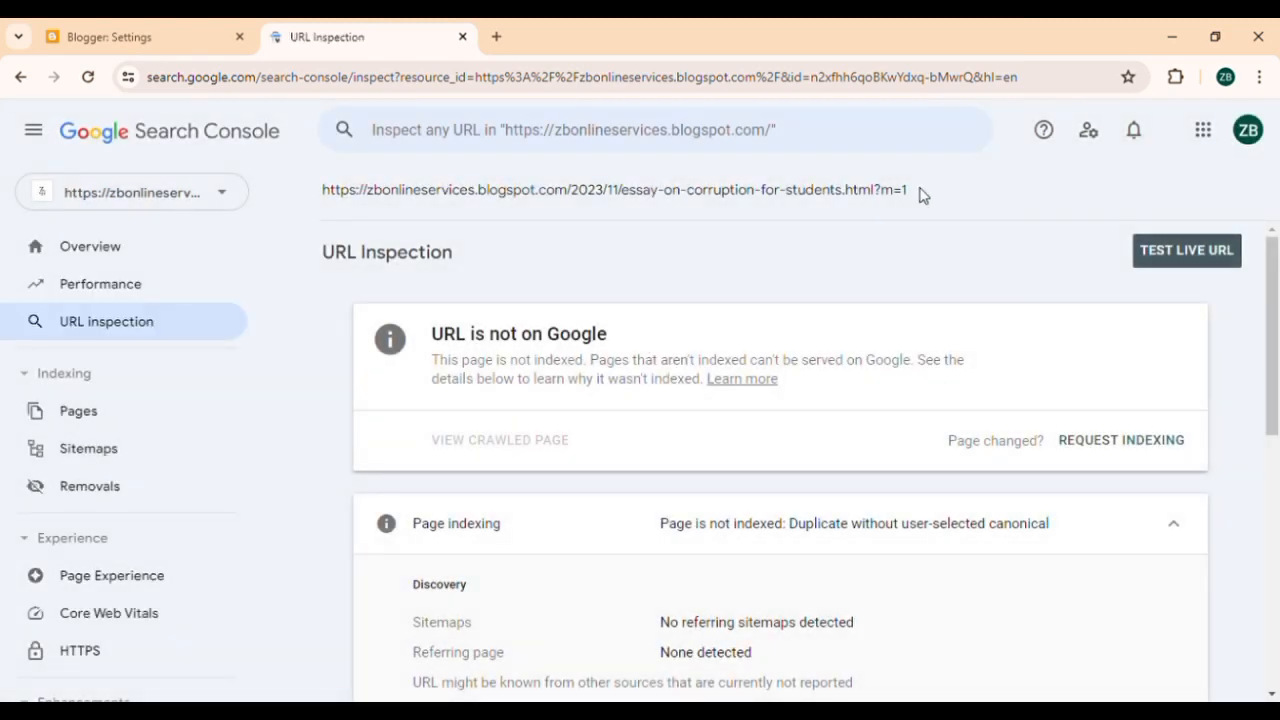
Compare the ?m=1 ending of the inspected URL with the Google-selected canonical in the indexing details.
left_click_drag(922, 195, 885, 205)
left_click(926, 215)
scroll(591, 603, "down", 5)
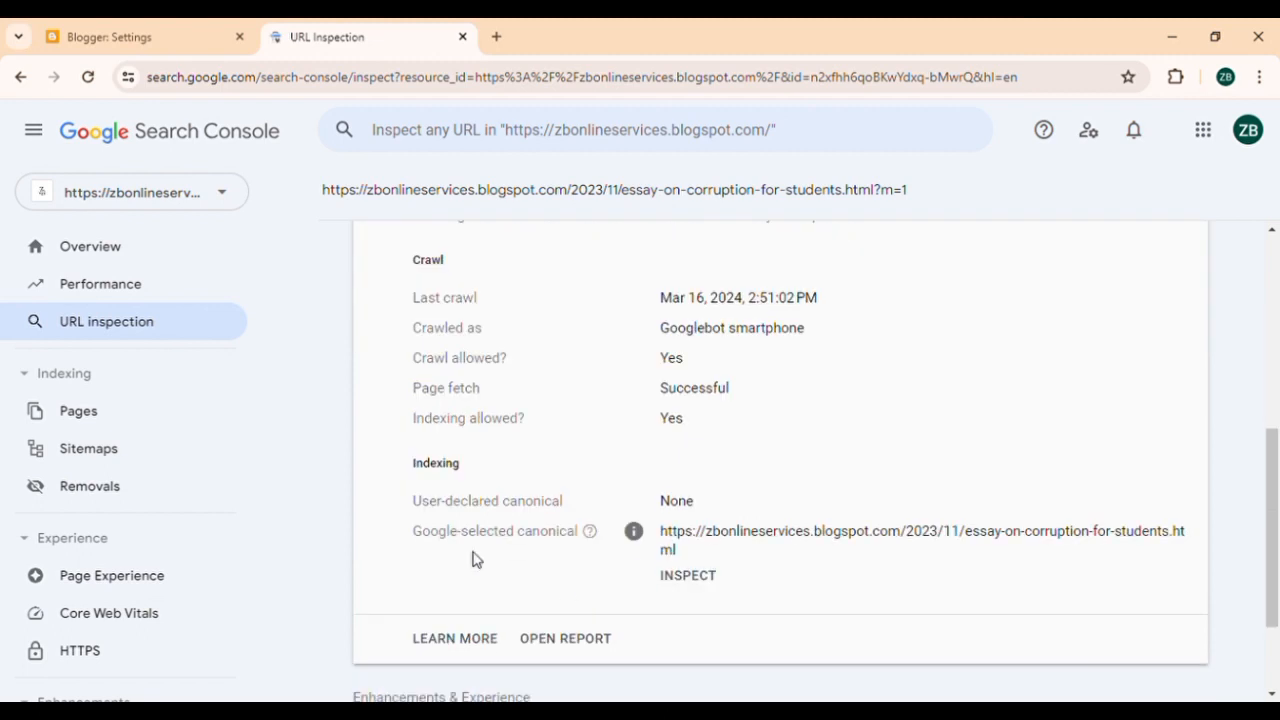
left_click_drag(688, 557, 659, 535)
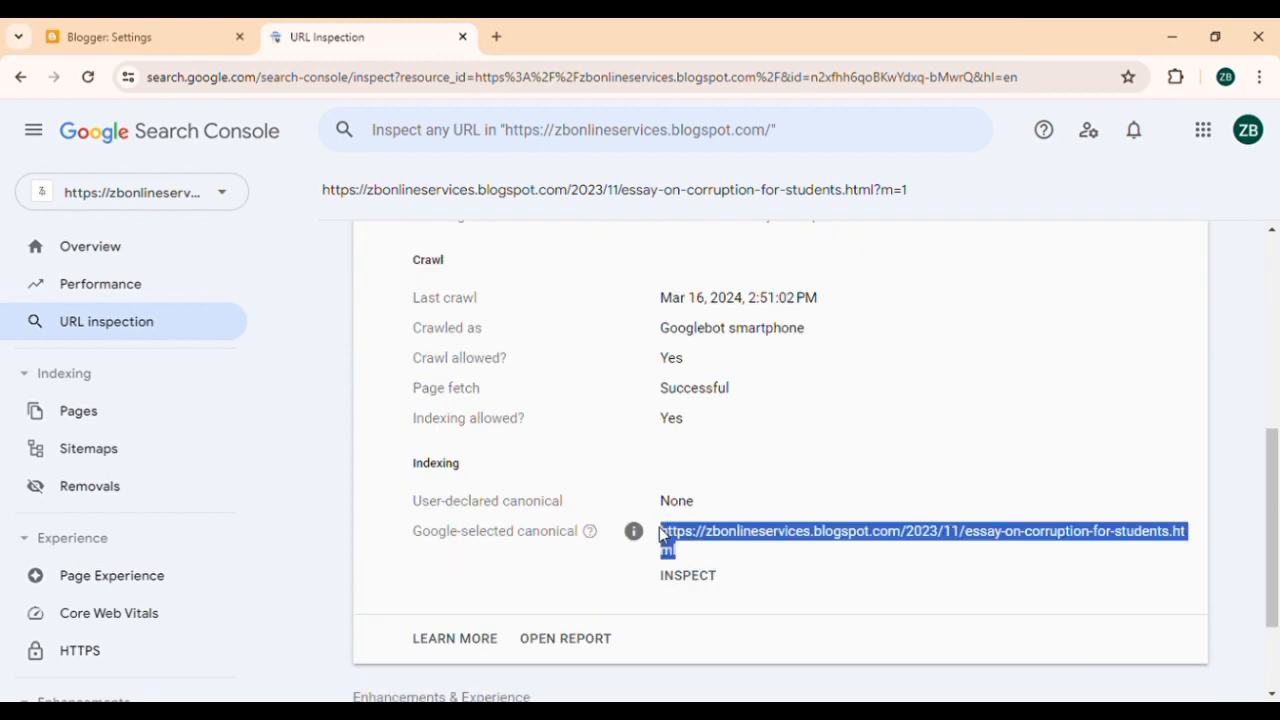
scroll(706, 563, "up", 5)
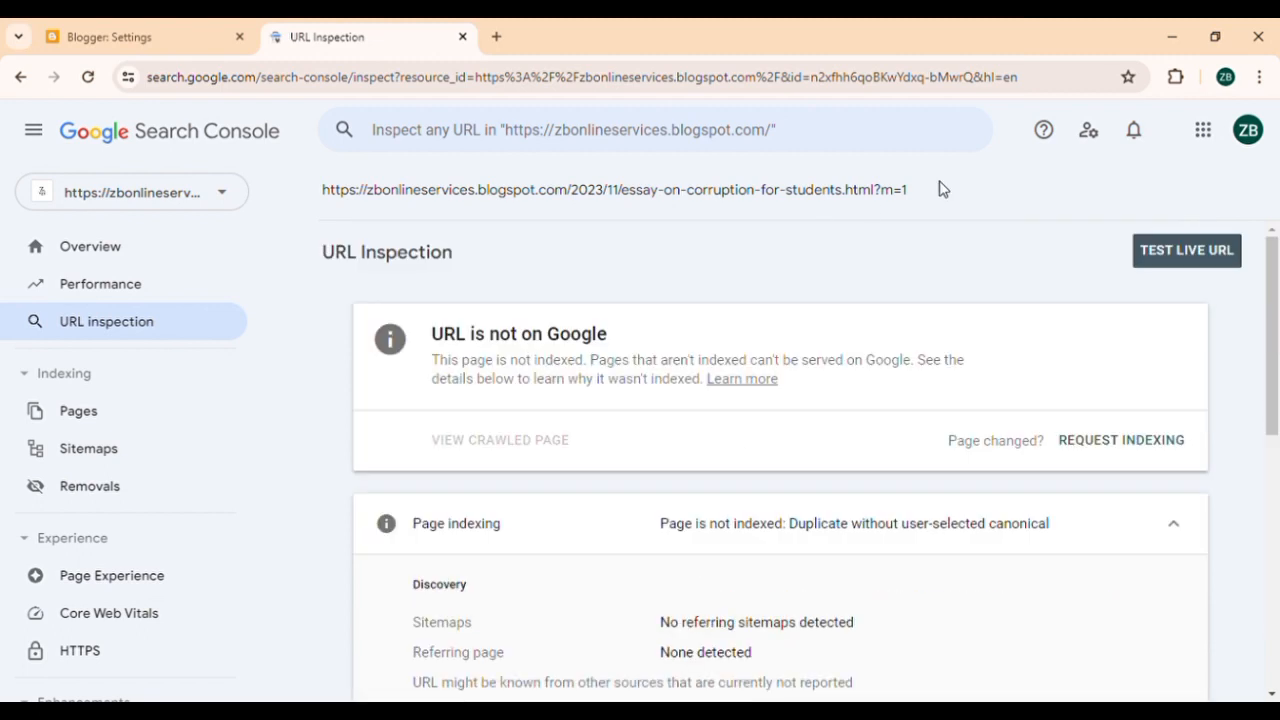
left_click_drag(910, 190, 882, 192)
left_click(875, 224)
Inspect the Google-selected canonical URL of the corruption essay and review its indexing status.
scroll(1025, 572, "down", 1)
scroll(1025, 572, "down", 1)
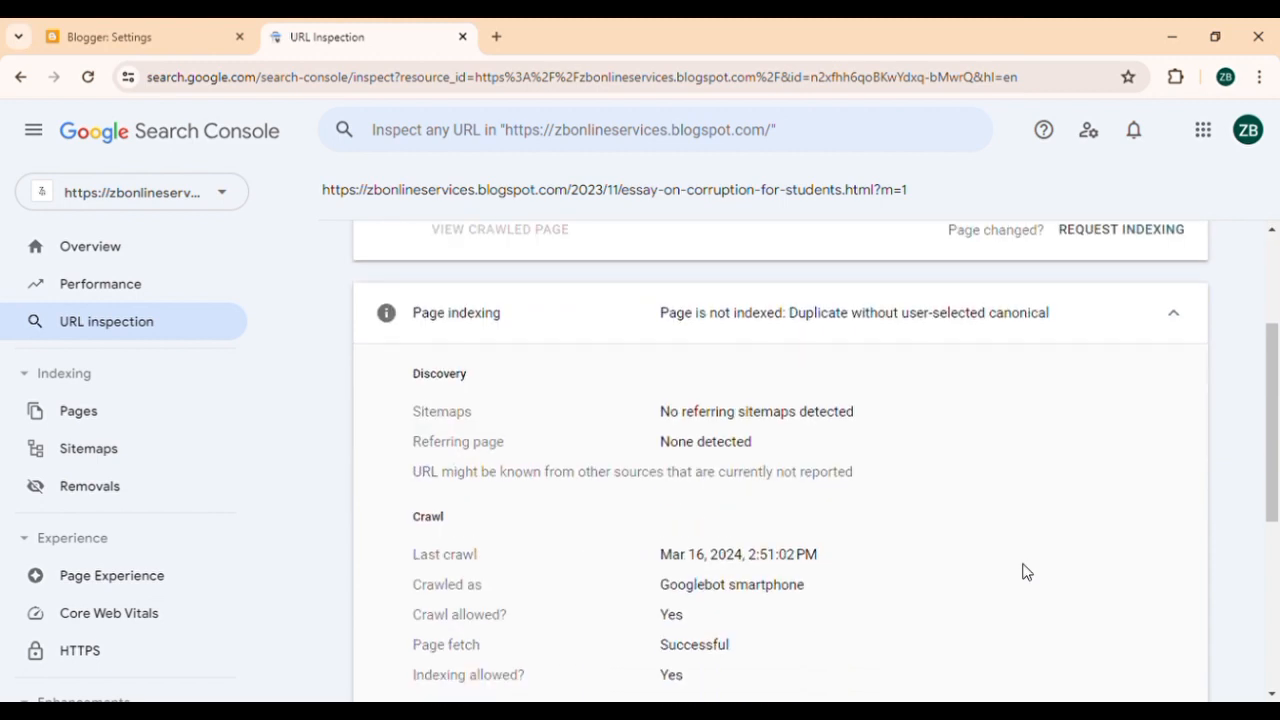
scroll(1025, 572, "up", 1)
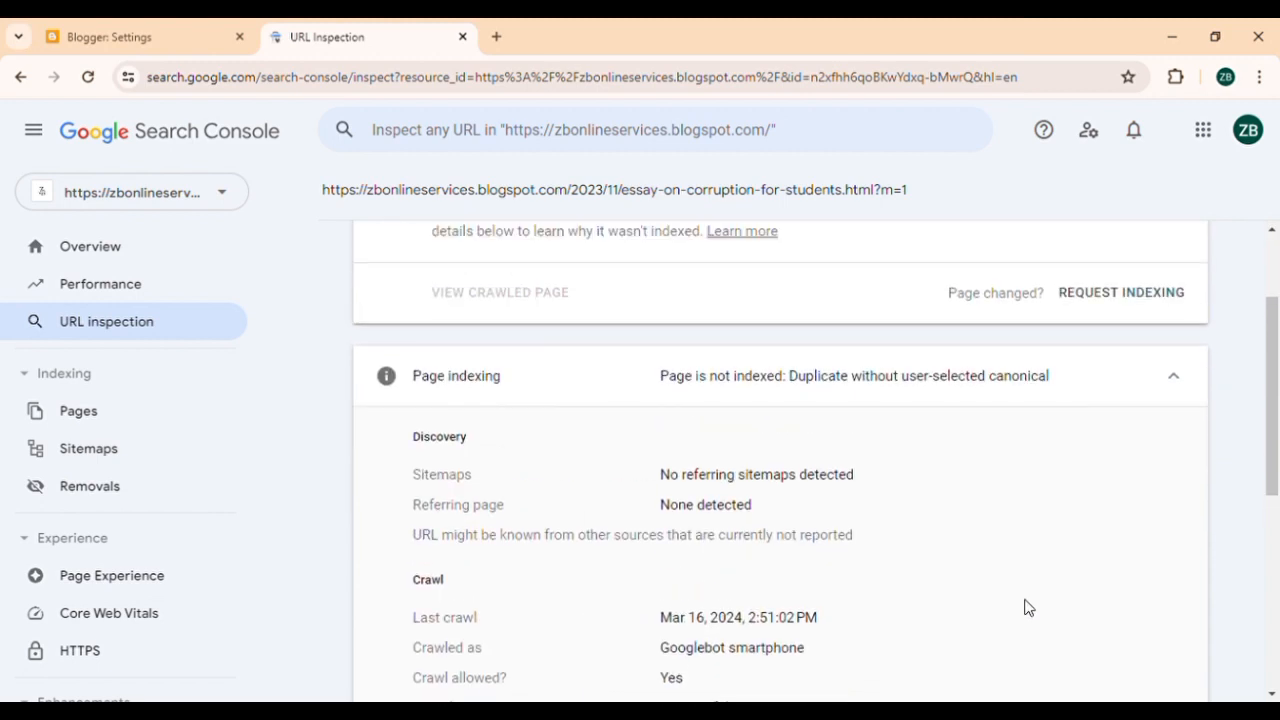
scroll(1027, 607, "up", 2)
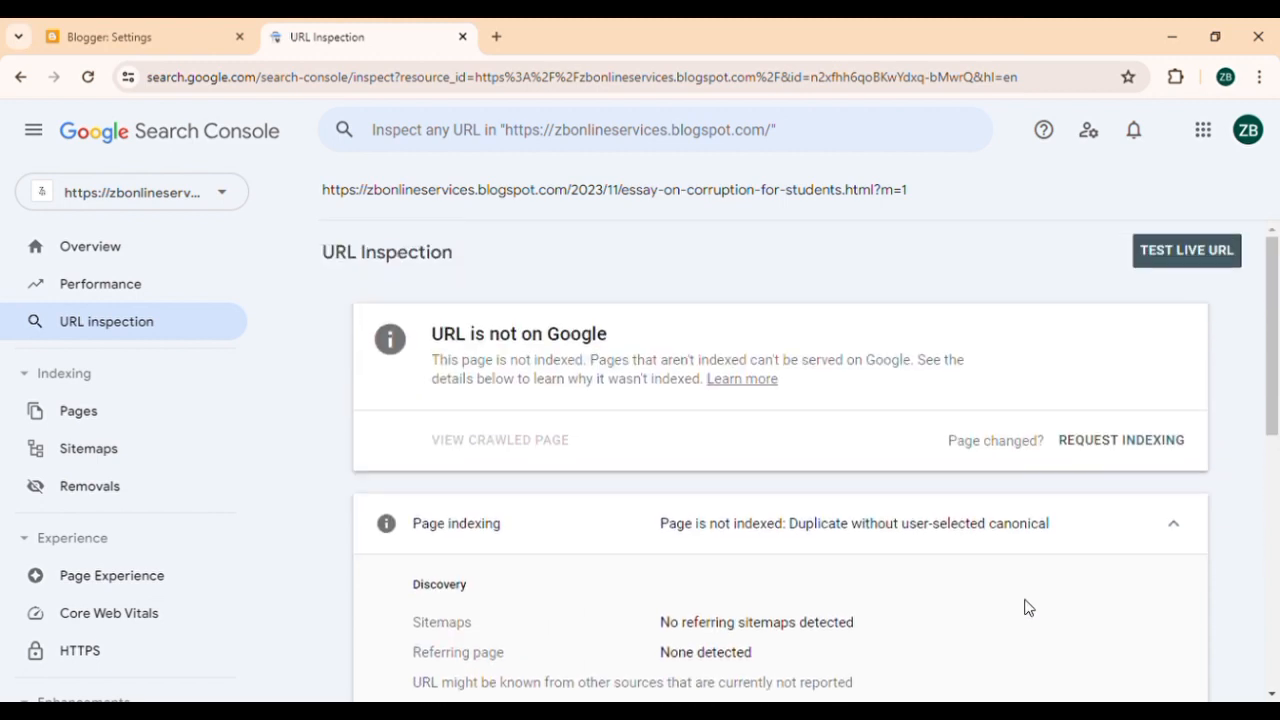
scroll(1027, 607, "down", 3)
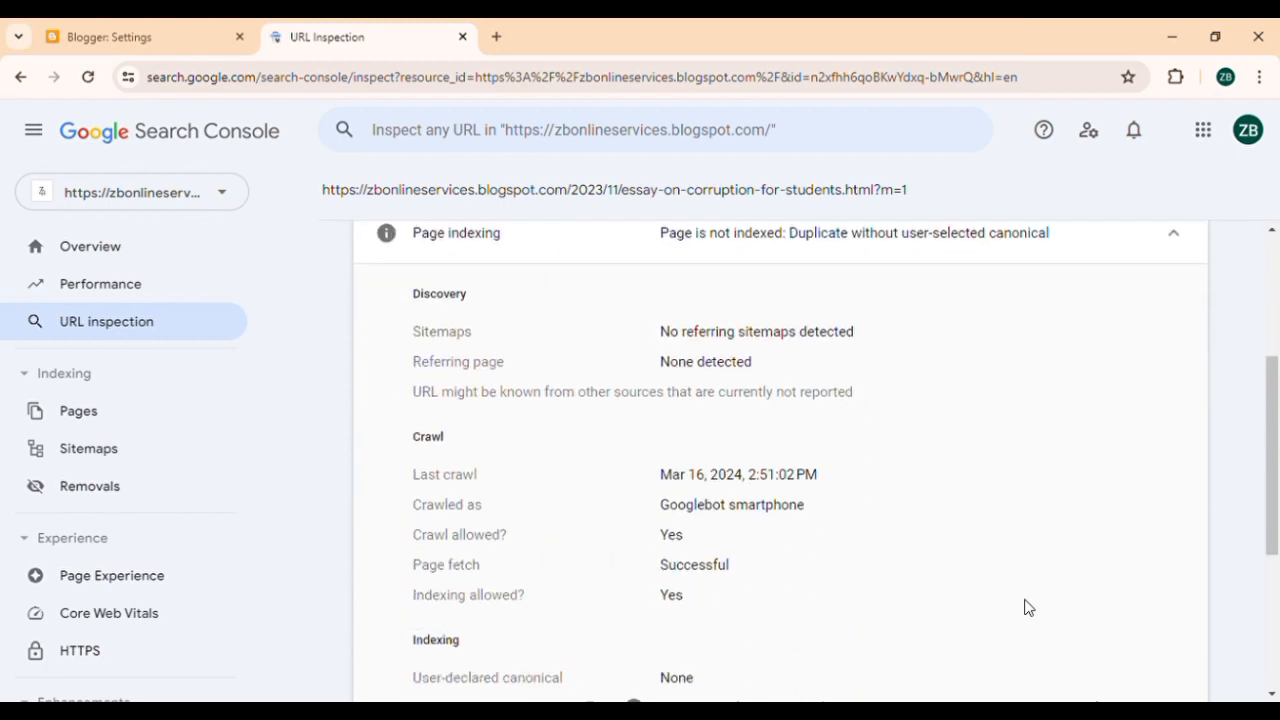
scroll(1028, 607, "down", 3)
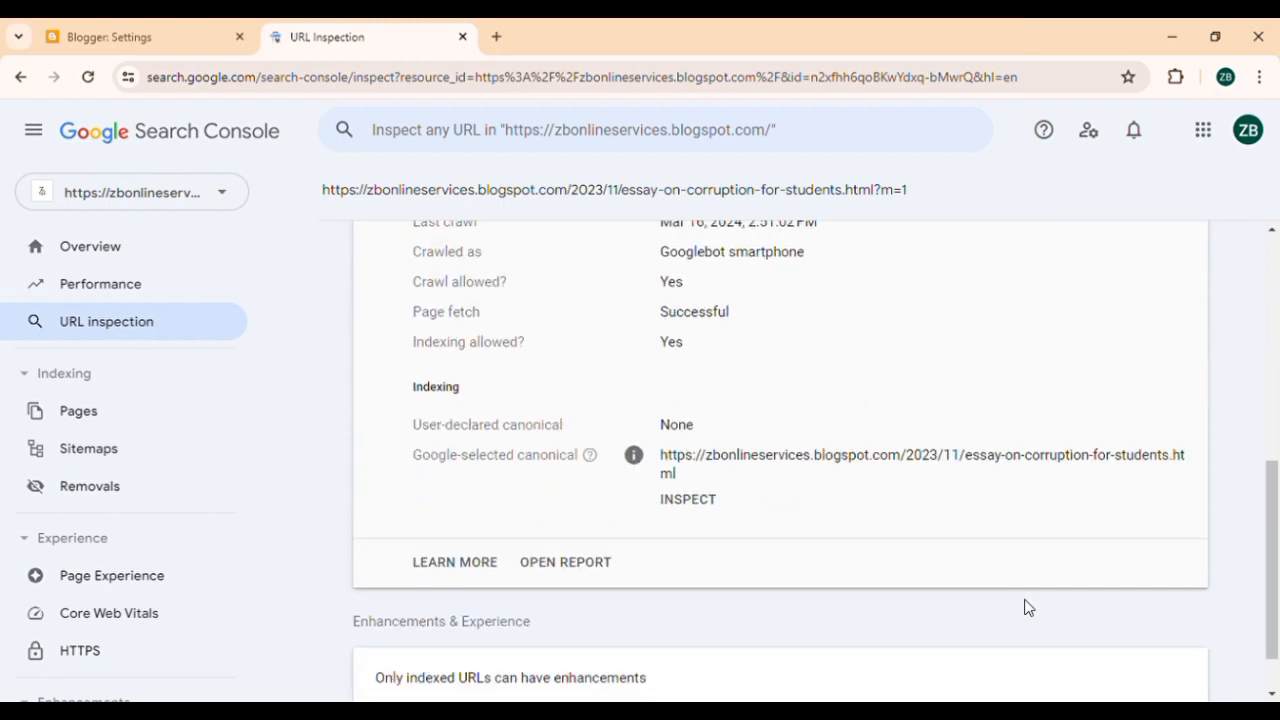
triple_click(672, 468)
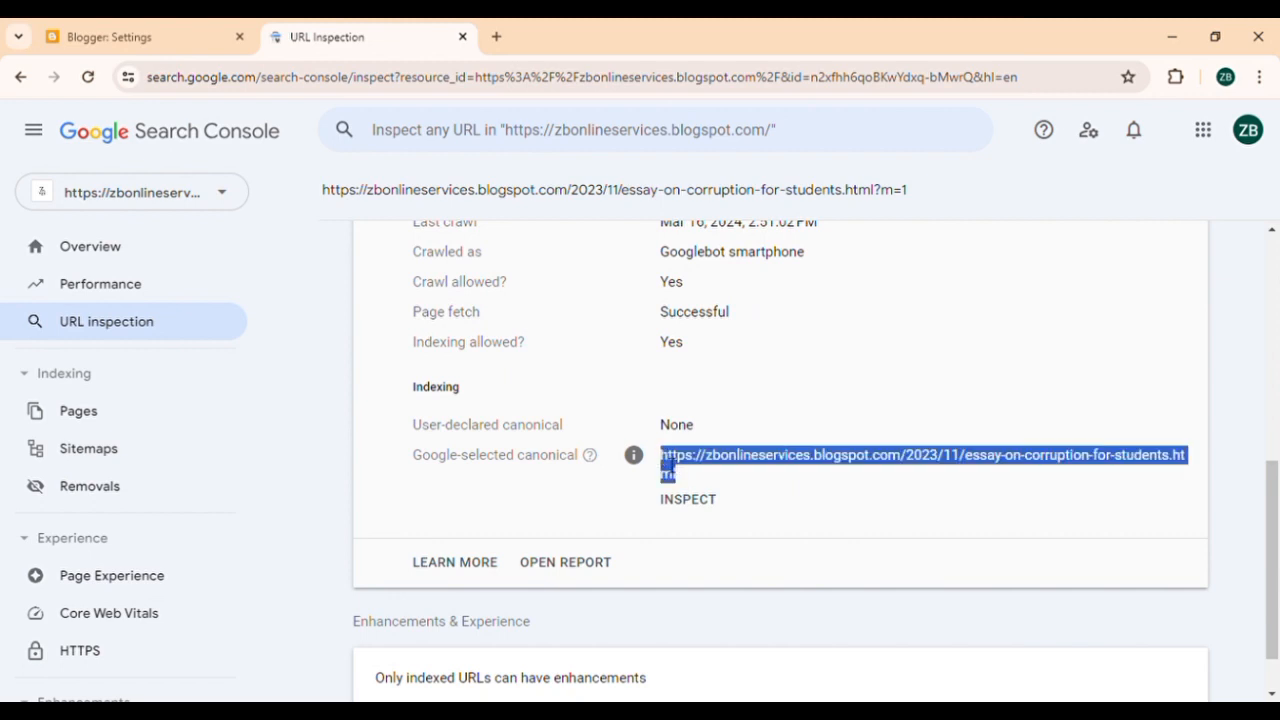
left_click(687, 513)
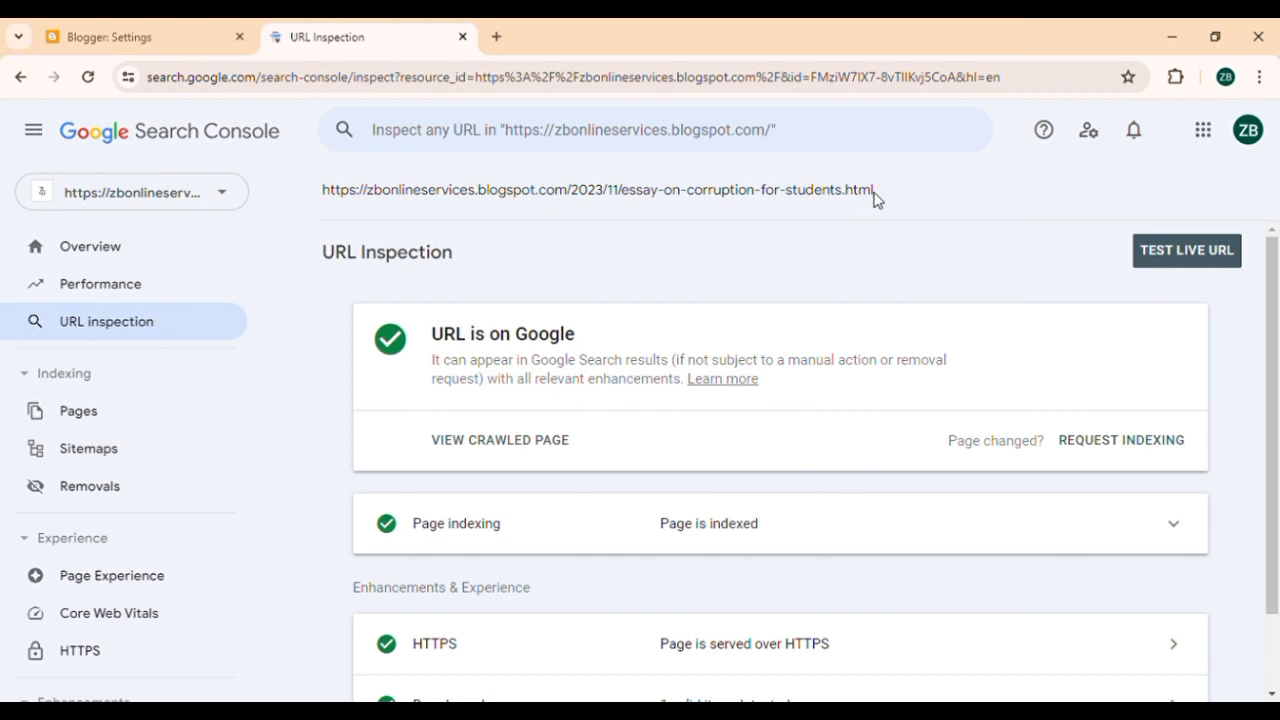
scroll(575, 397, "down", 1)
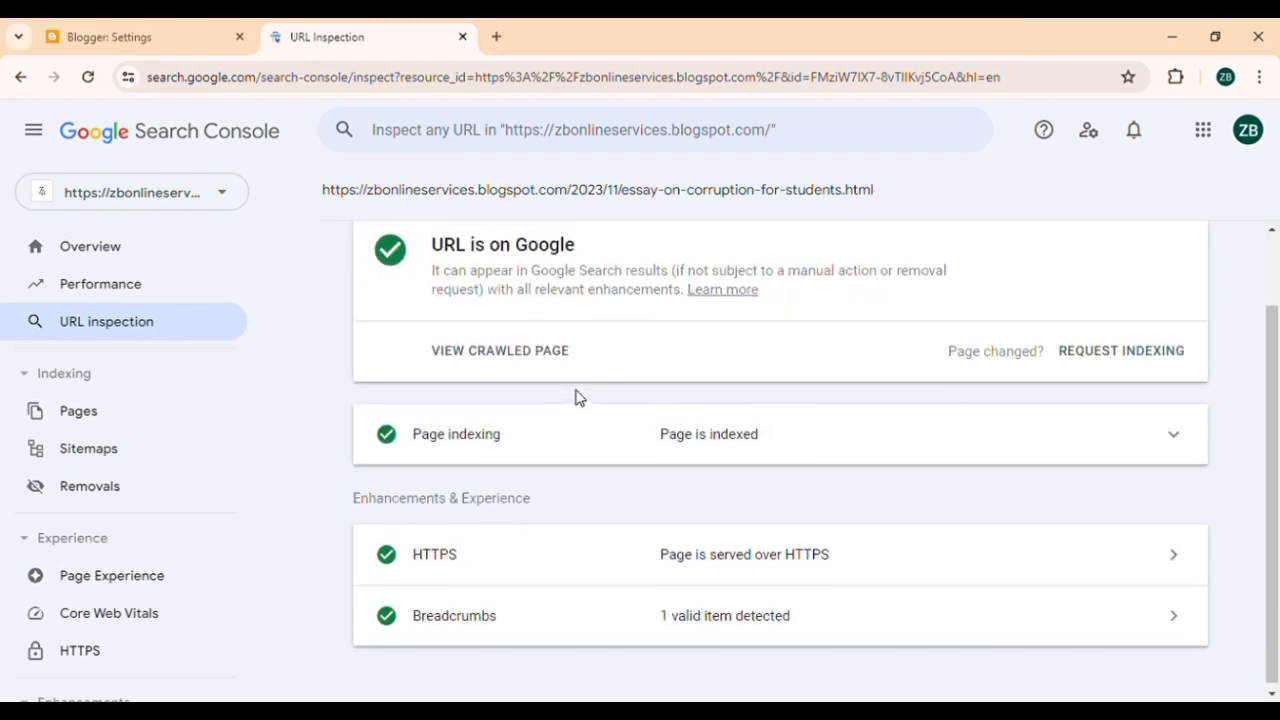
scroll(575, 397, "up", 1)
Switch to Blogger, open the live blog, and check the essay's slug in the Search Console inspection.
left_click(133, 20)
scroll(132, 529, "down", 3)
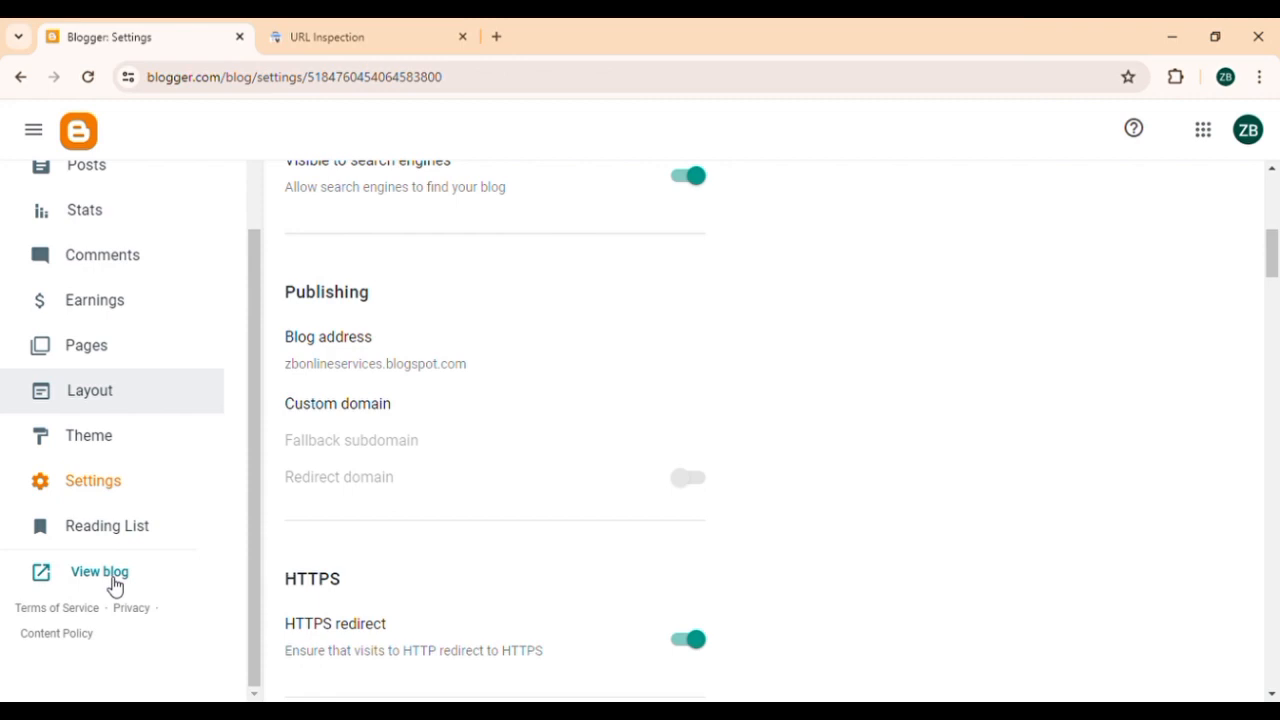
left_click(108, 583)
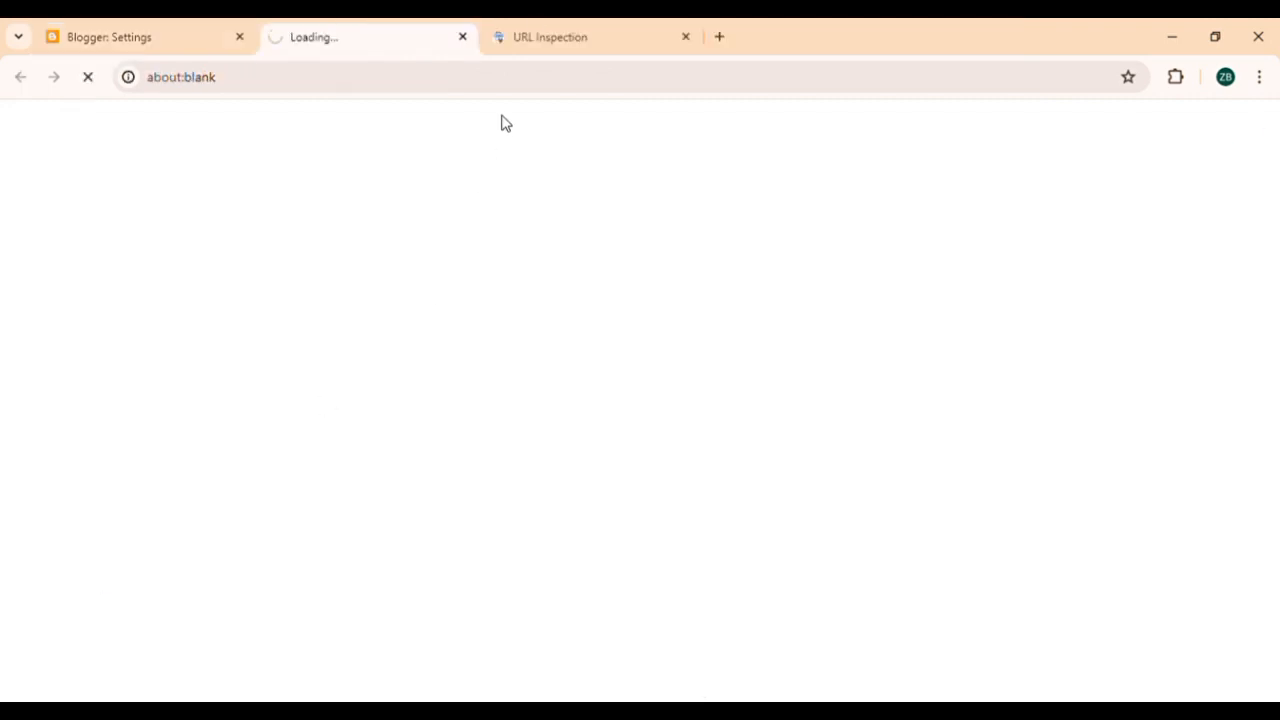
left_click(532, 24)
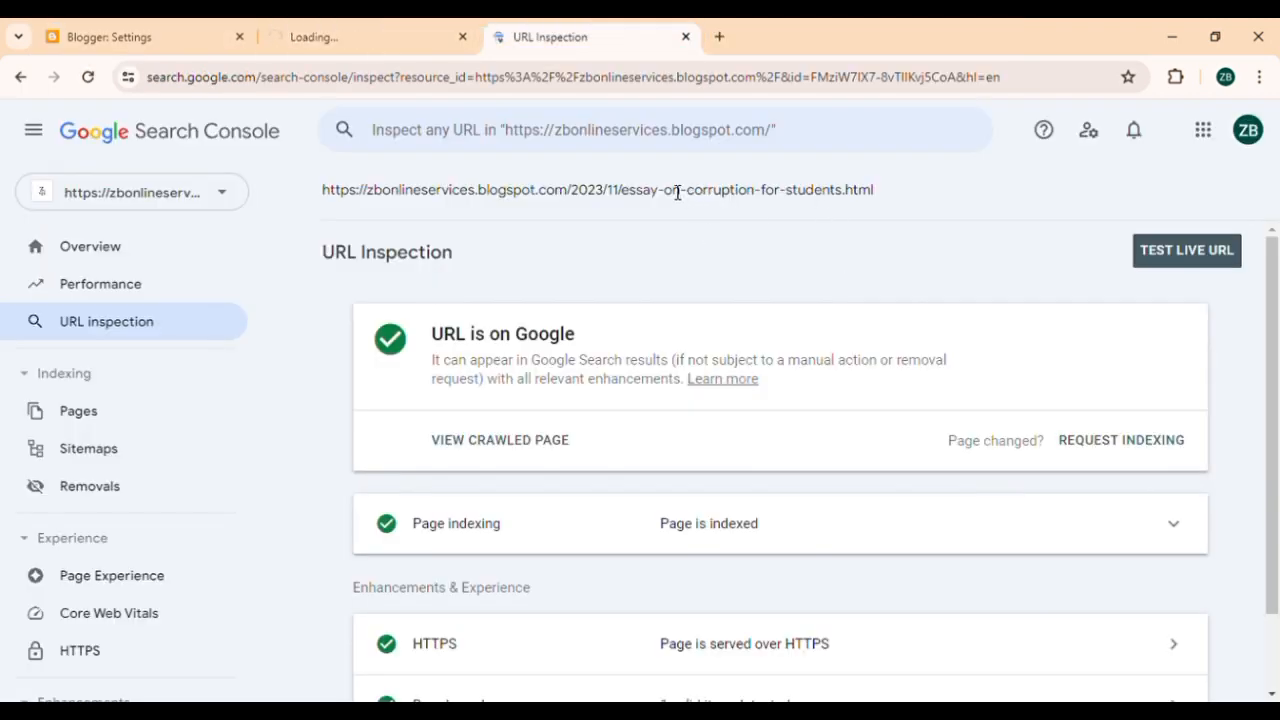
left_click_drag(634, 200, 835, 207)
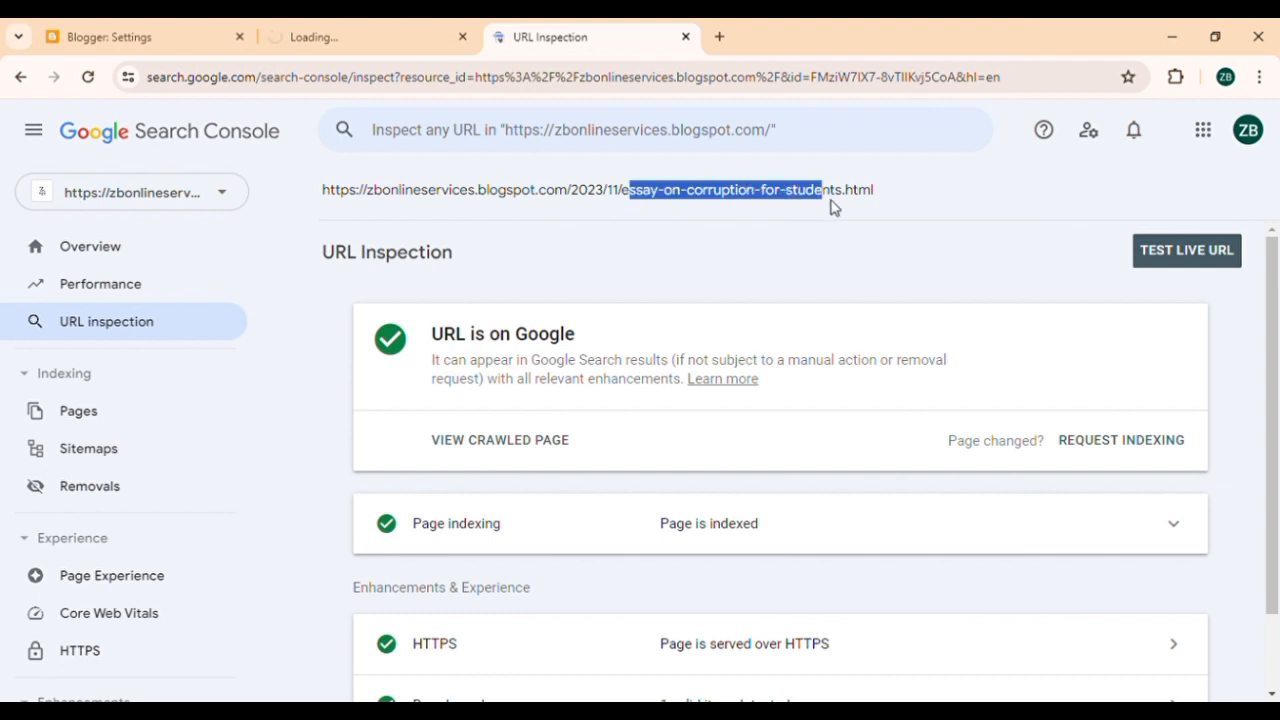
left_click(297, 218)
Search the live blog for "corruption" and open the post "Corruption: A Cancer in the Heart of Society".
left_click(380, 30)
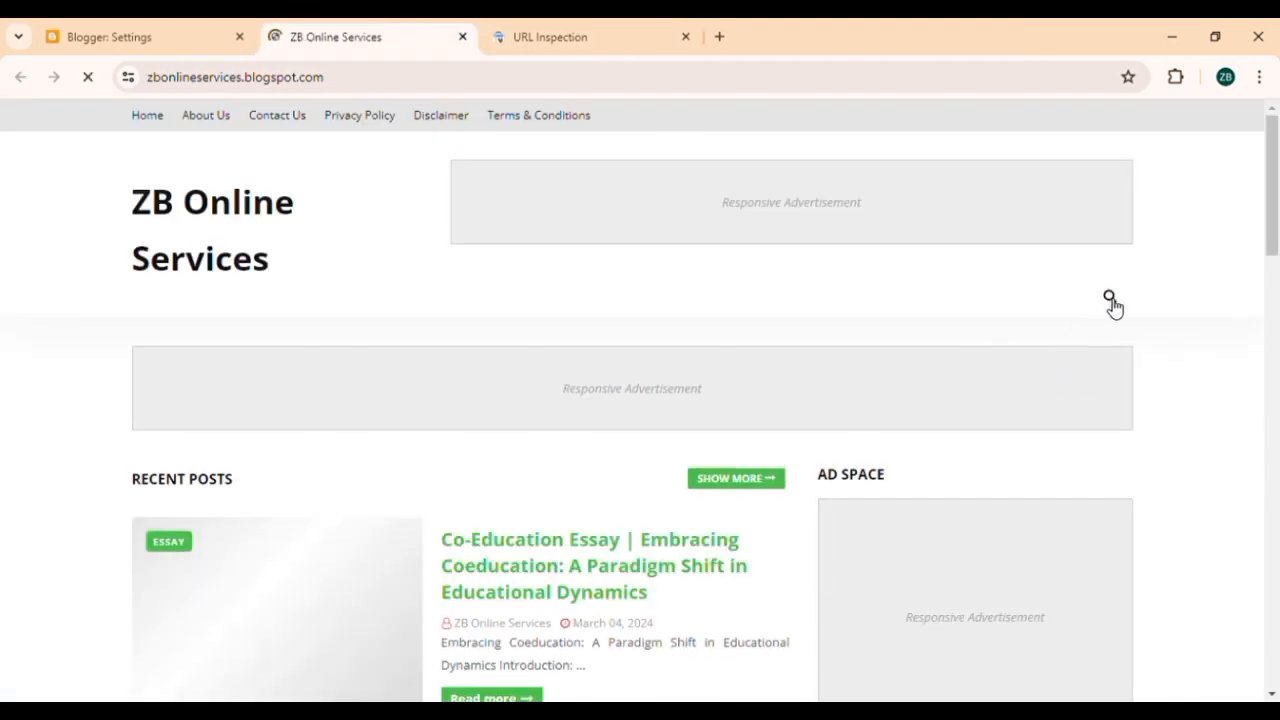
left_click(1110, 300)
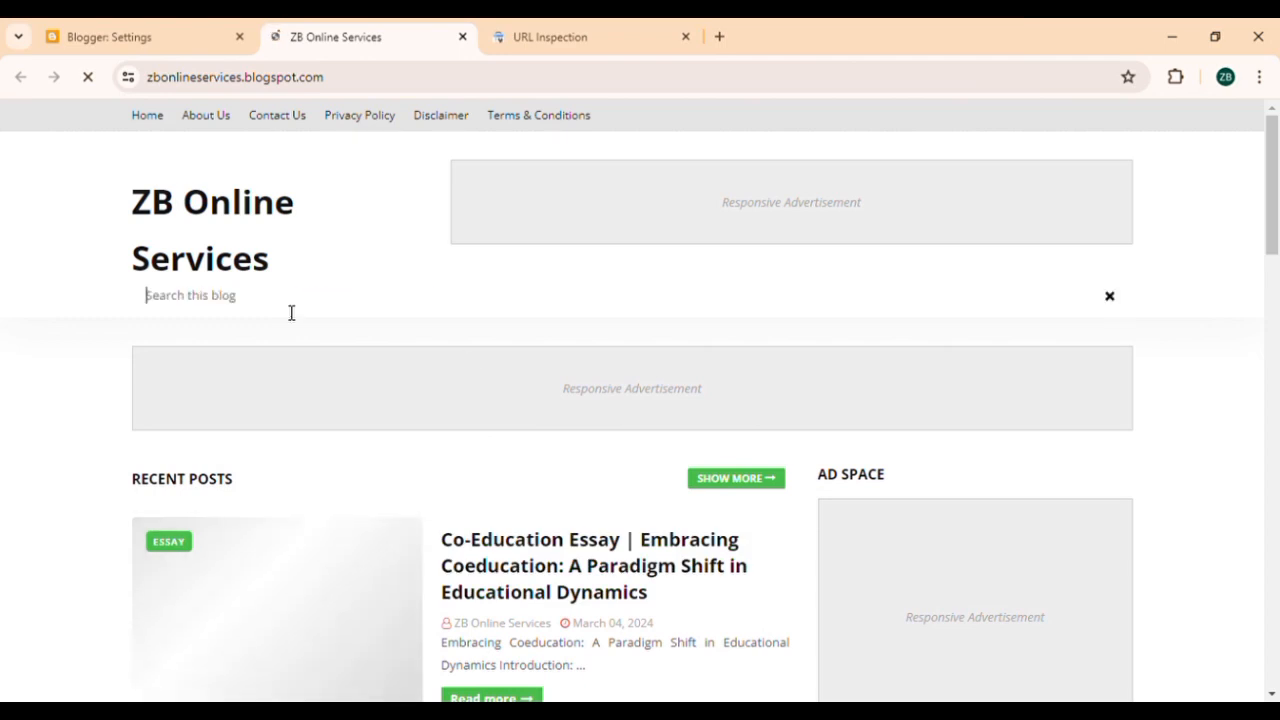
type("corruption")
key("Return")
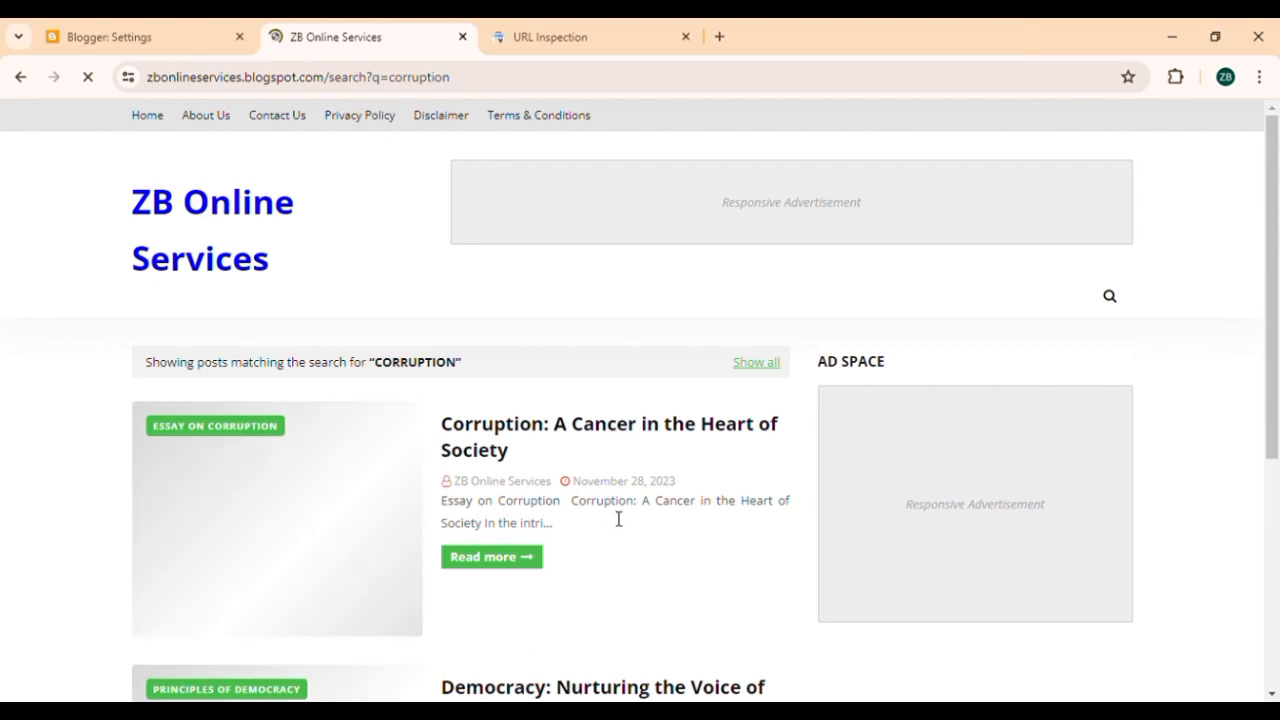
scroll(611, 517, "down", 3)
scroll(613, 517, "down", 2)
scroll(613, 517, "up", 5)
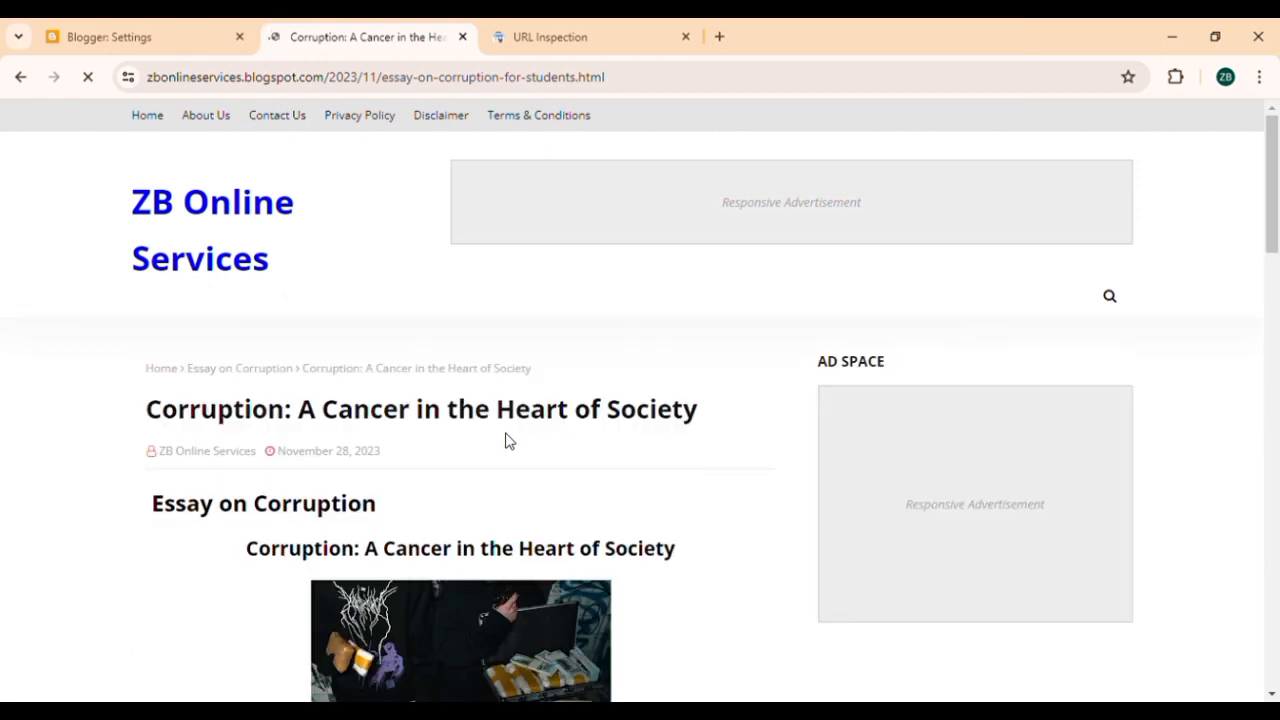
Compare the opened post's web address with the URL inspected in Search Console.
left_click(517, 77)
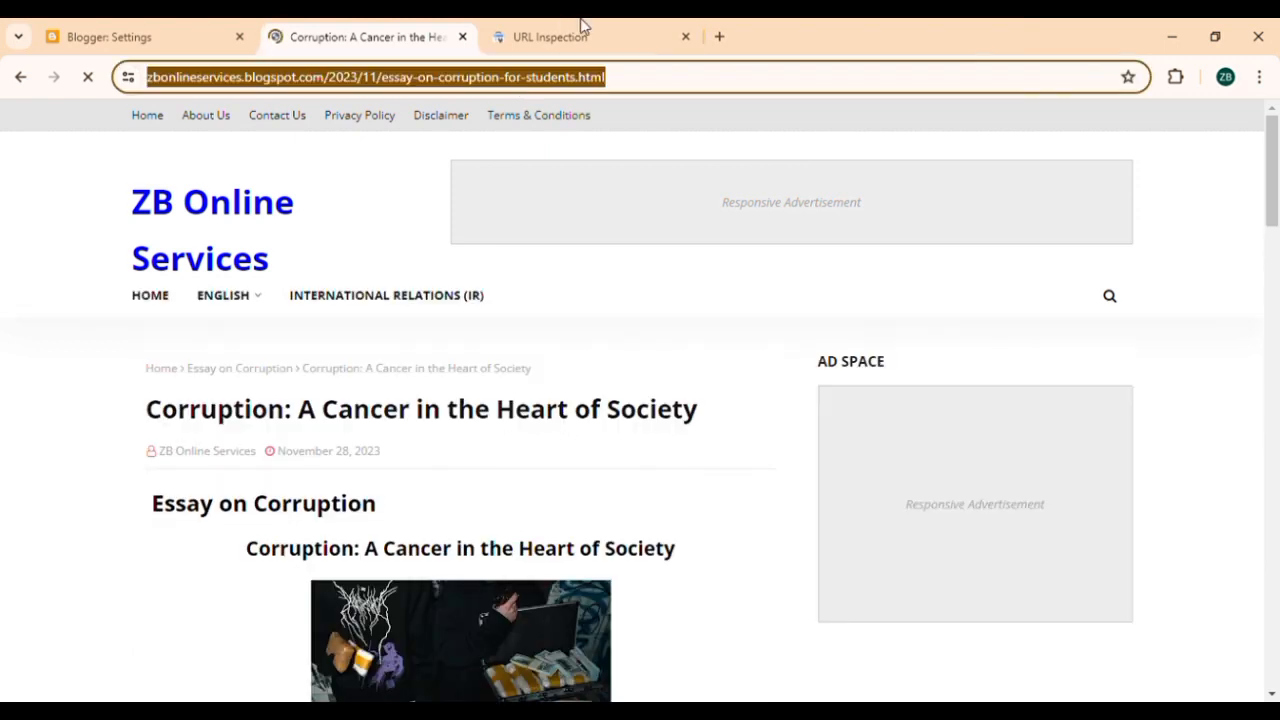
left_click(586, 28)
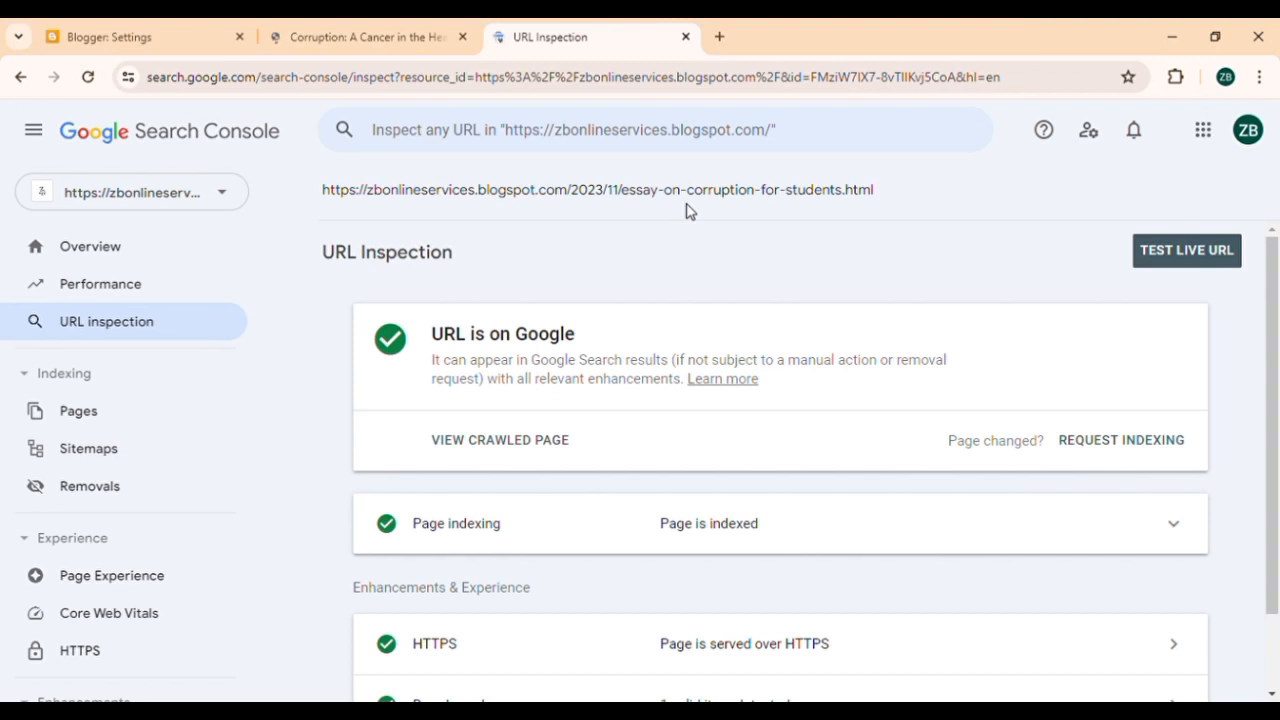
left_click(315, 26)
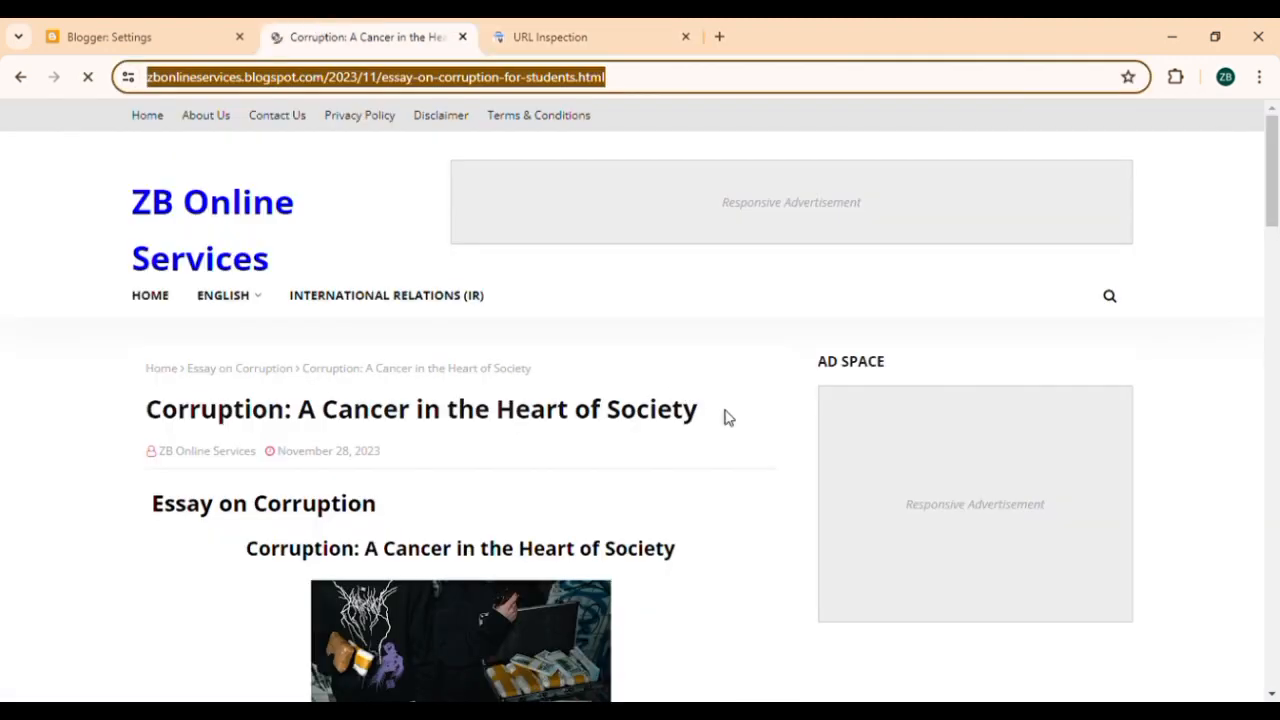
left_click(724, 400)
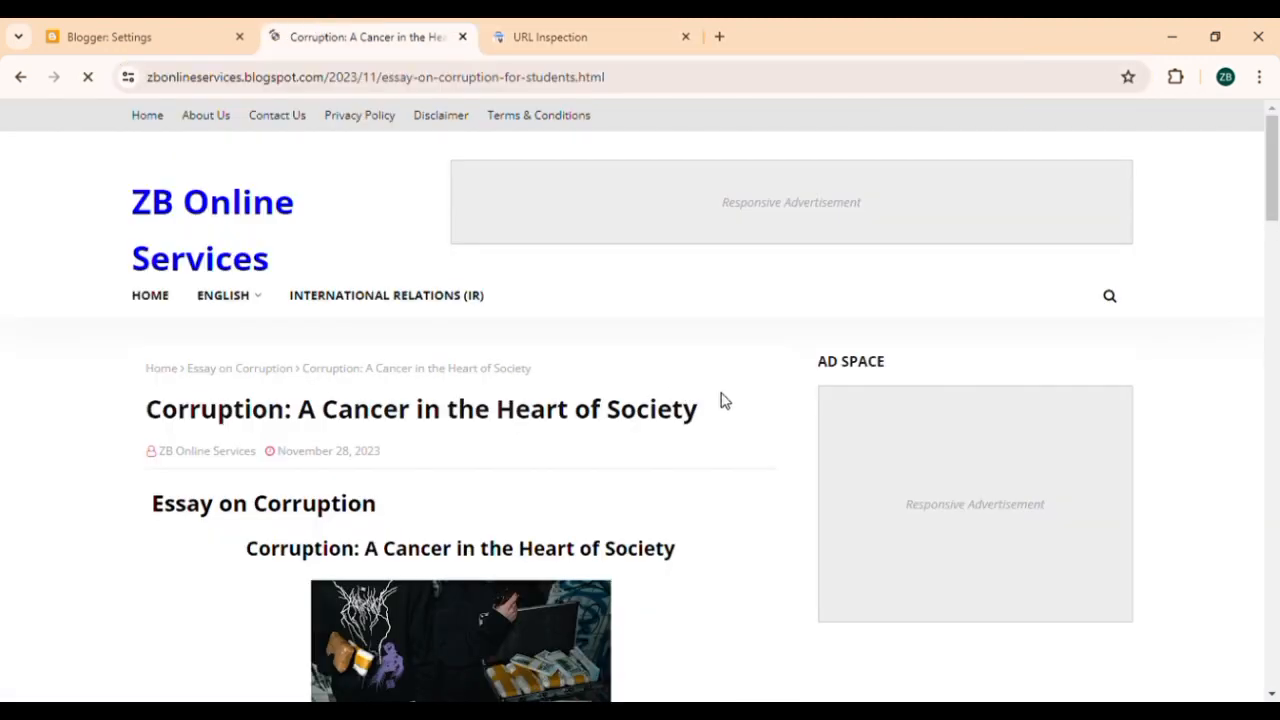
Inspect the corruption post with the developer tools and emulate a mobile device to compare its ?m=1 address with the URL in Search Console.
scroll(724, 400, "down", 5)
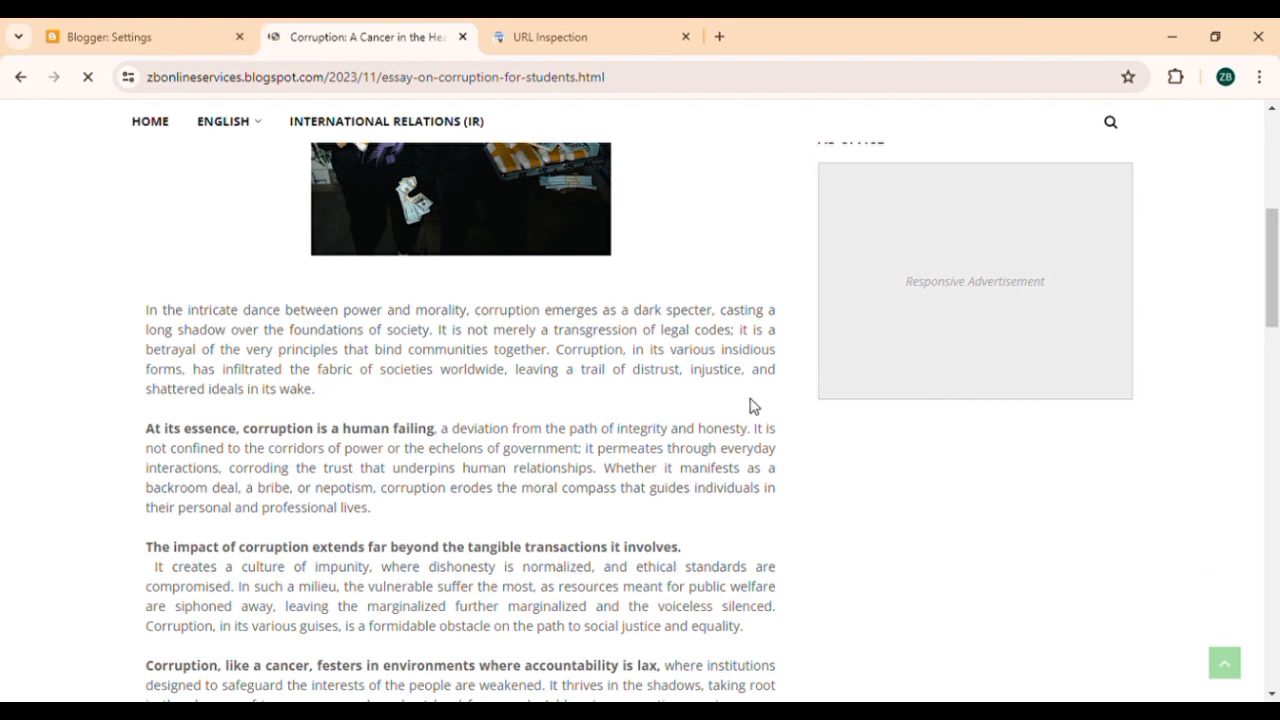
right_click(740, 458)
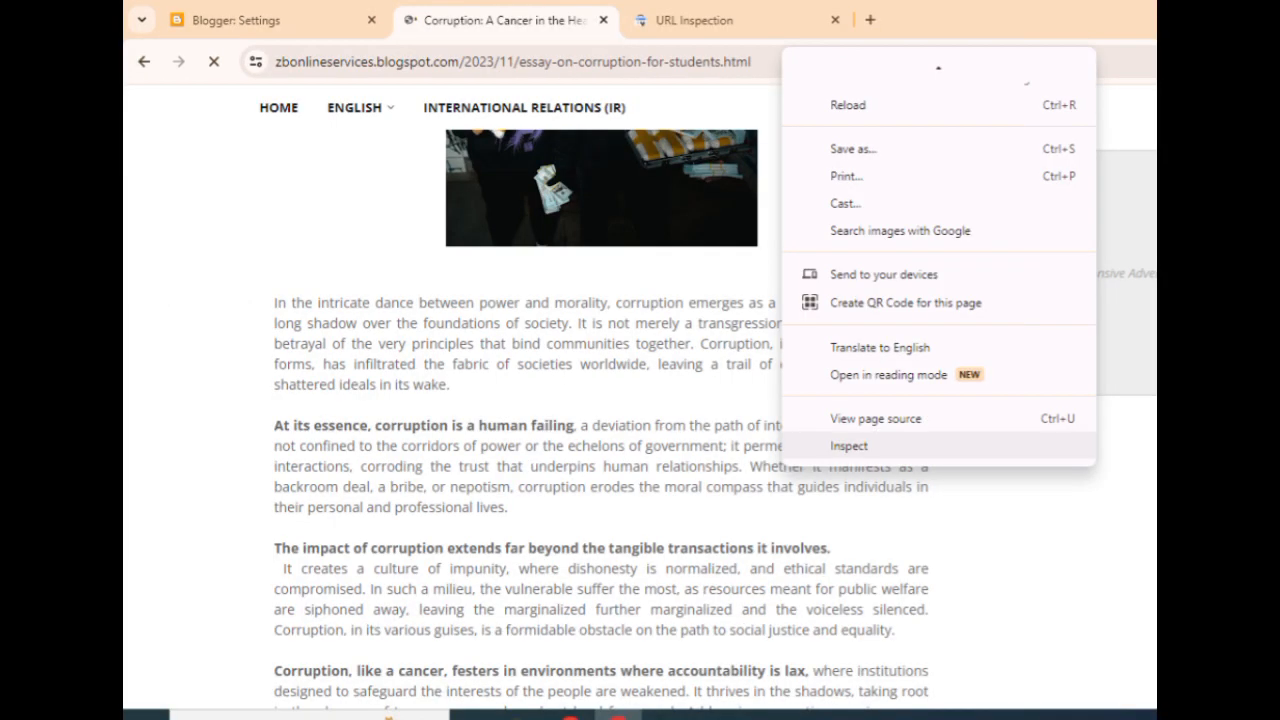
left_click(849, 446)
left_click(784, 64)
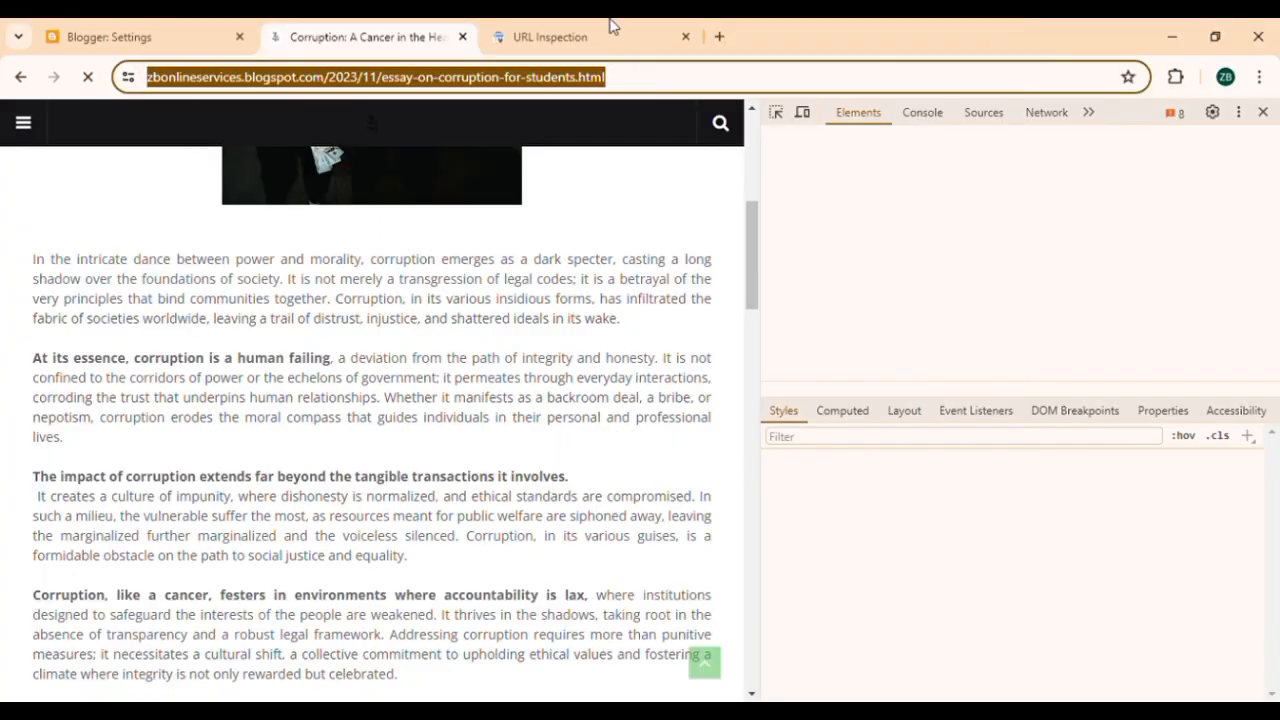
left_click(760, 16)
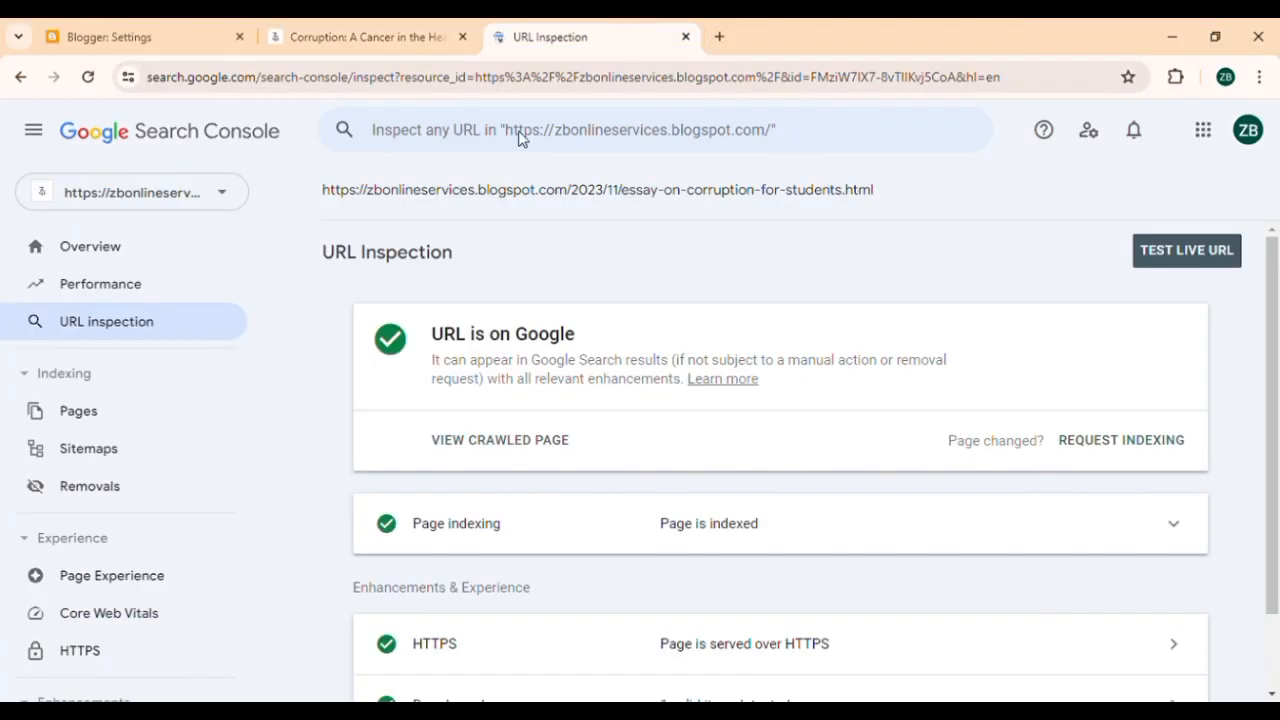
left_click(378, 26)
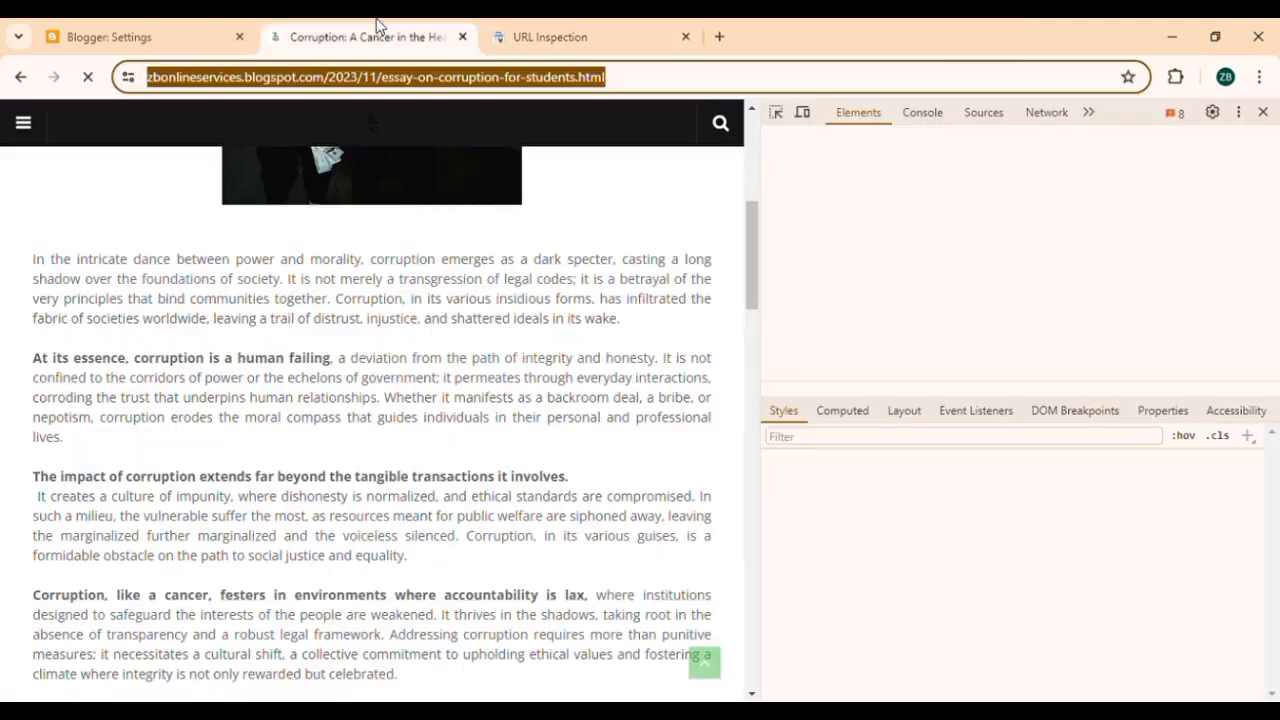
left_click(802, 115)
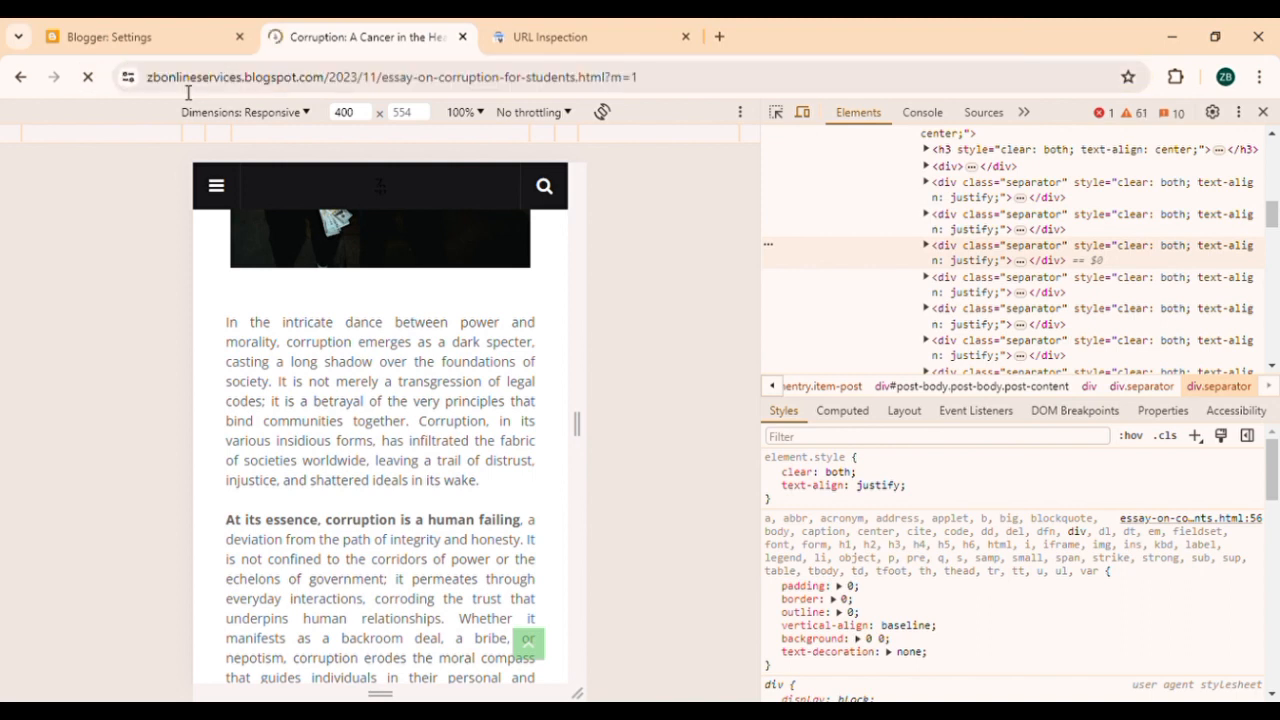
left_click_drag(606, 77, 657, 196)
left_click(657, 196)
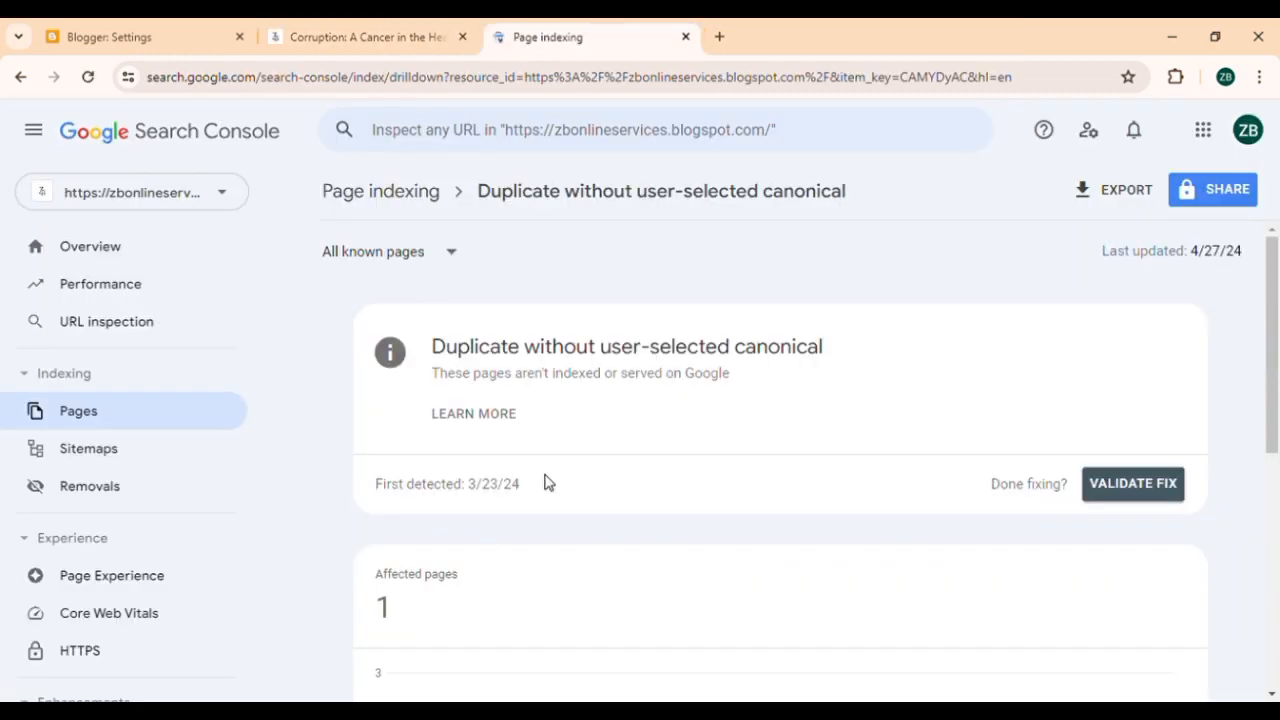
Inspect the affected ?m=1 example URL and copy its path 2023/11/essay-on-corruption-for-students.html?m=1.
scroll(548, 483, "down", 5)
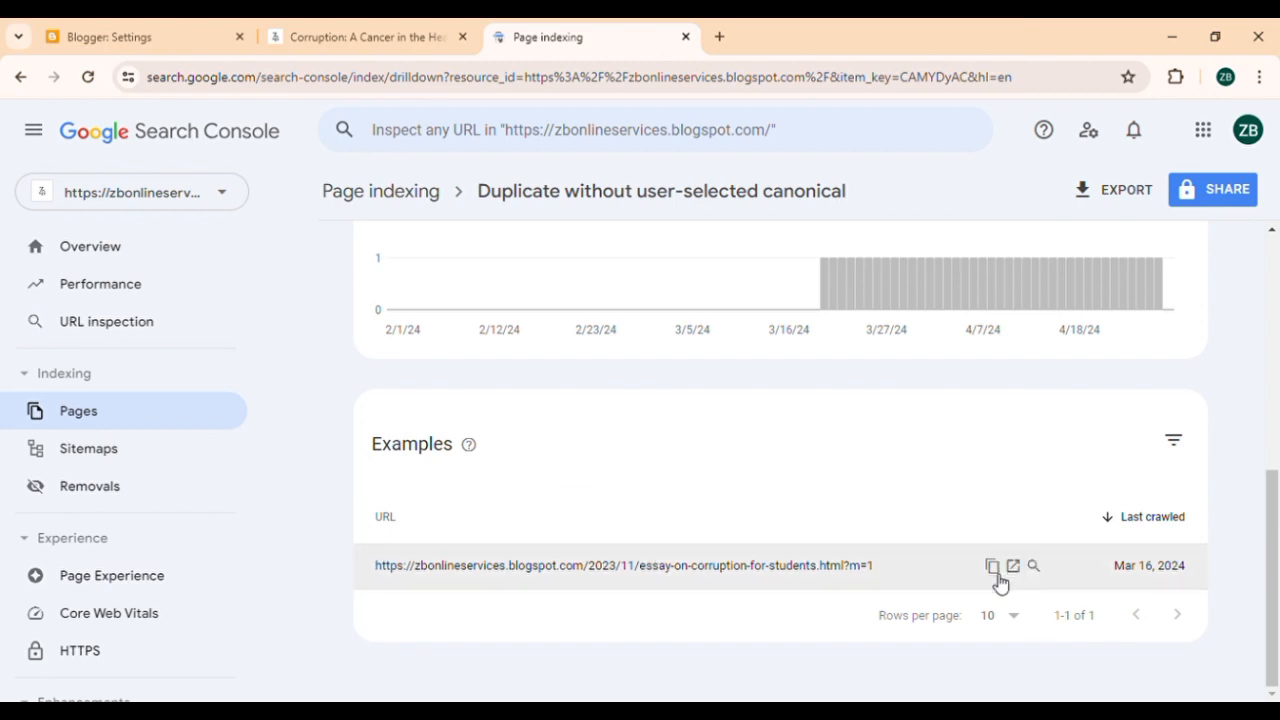
left_click(643, 584)
left_click(990, 398)
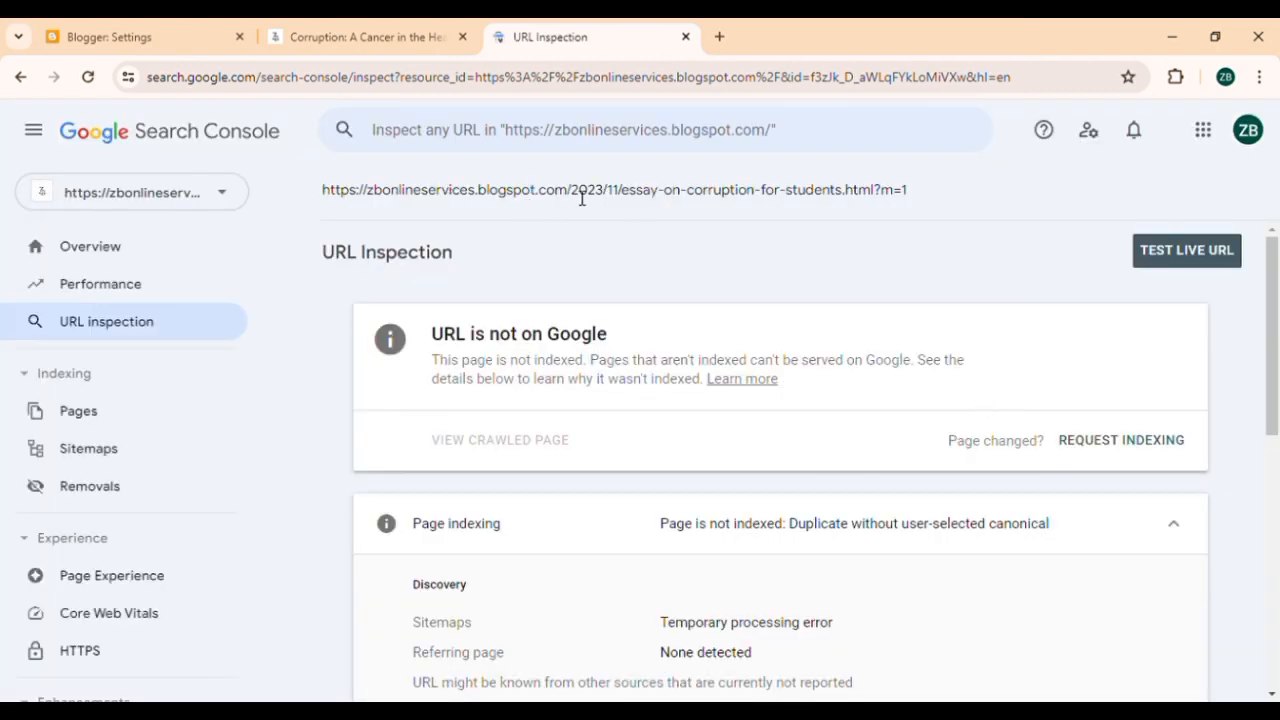
left_click_drag(572, 194, 935, 199)
key("ctrl+c")
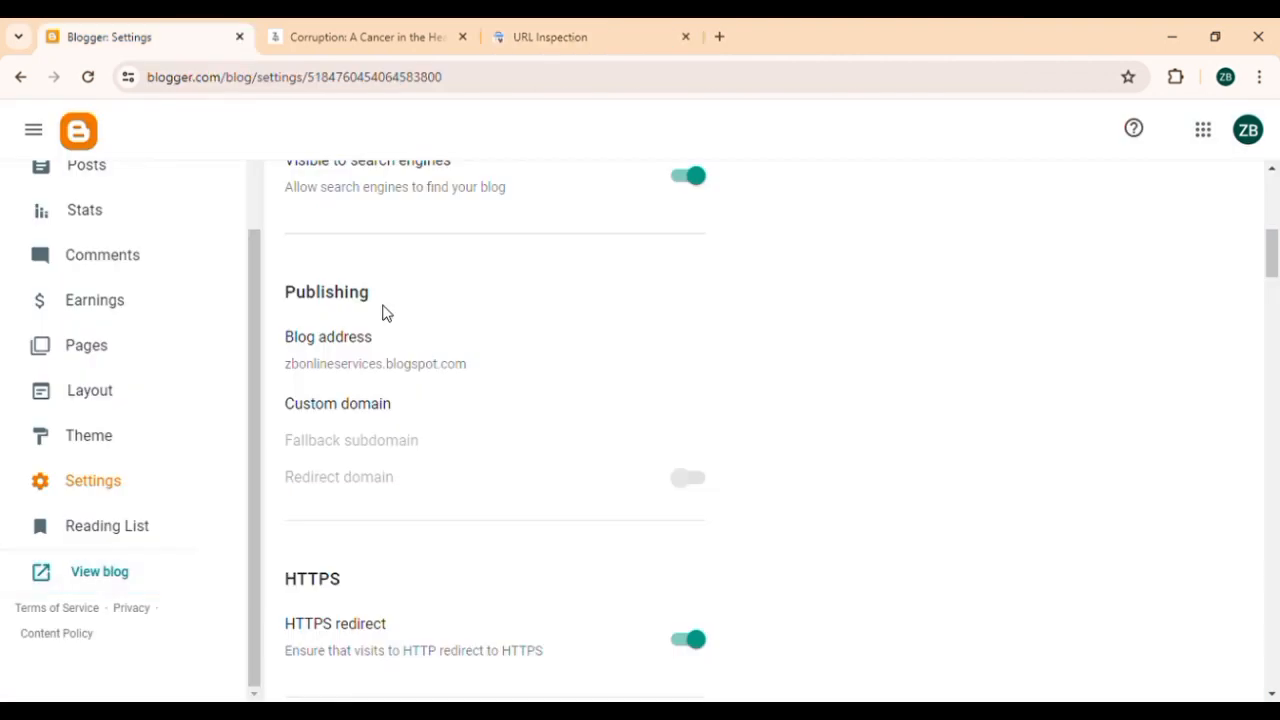
In the Blogger settings, add a custom redirect with the From path 2023/11/essay-on-corruption-for-students.html?m=1.
scroll(398, 593, "down", 3)
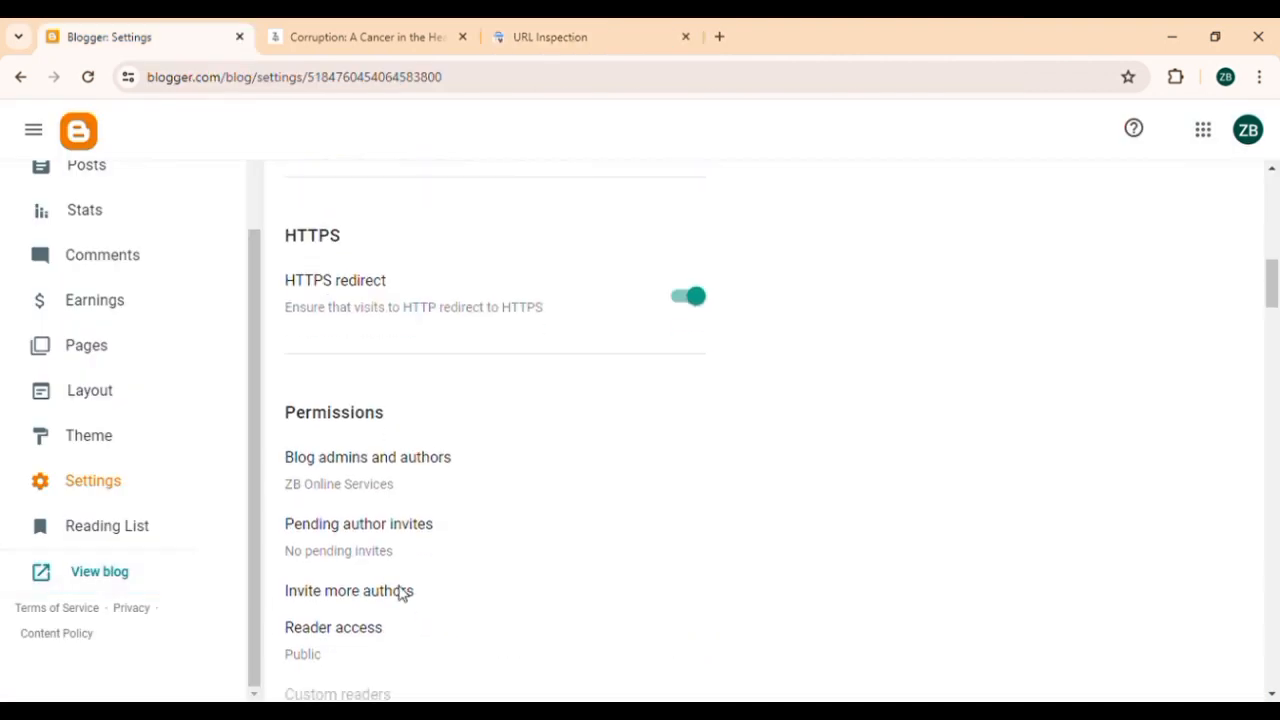
left_click(400, 593)
left_click(757, 505)
scroll(474, 503, "down", 8)
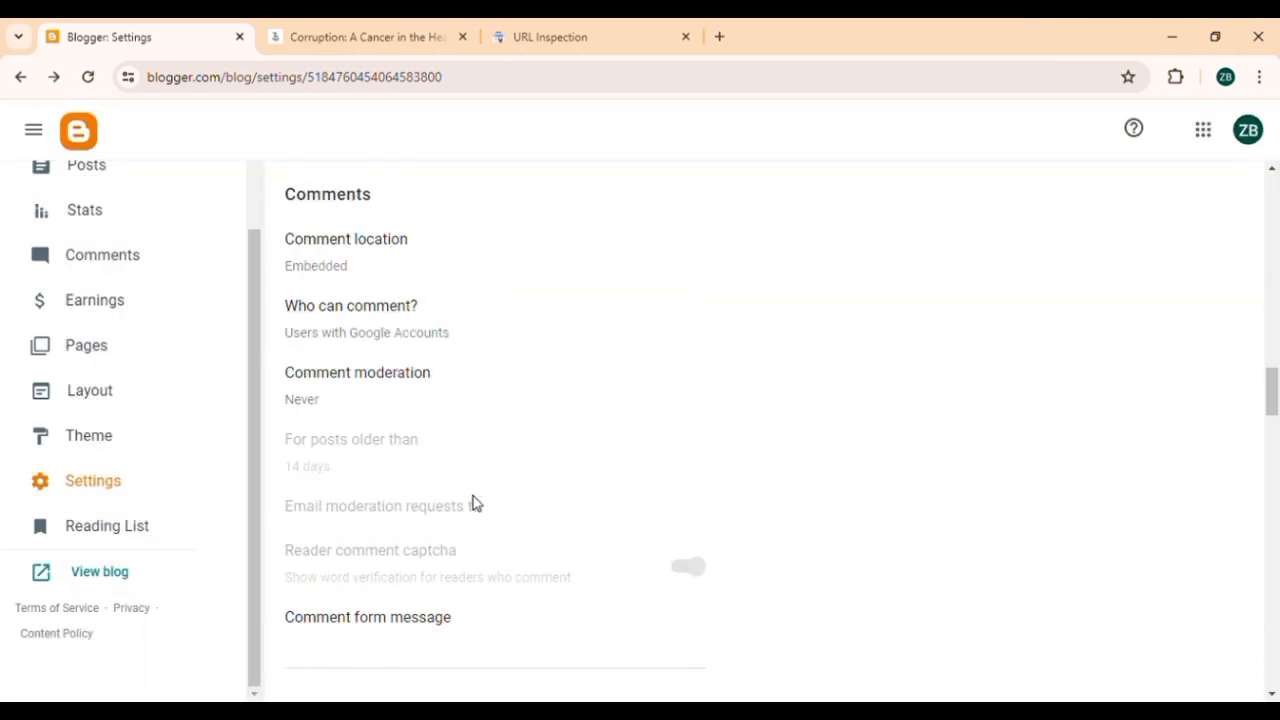
scroll(474, 503, "down", 7)
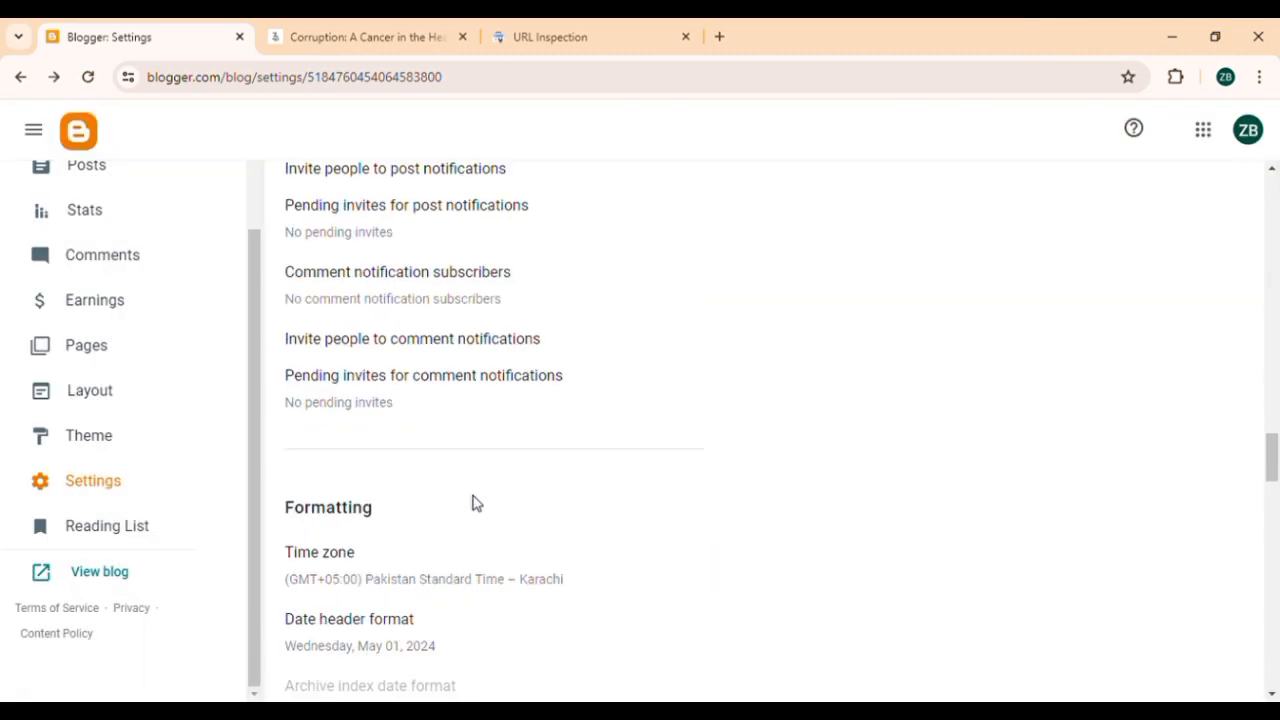
scroll(474, 503, "down", 4)
scroll(474, 503, "down", 7)
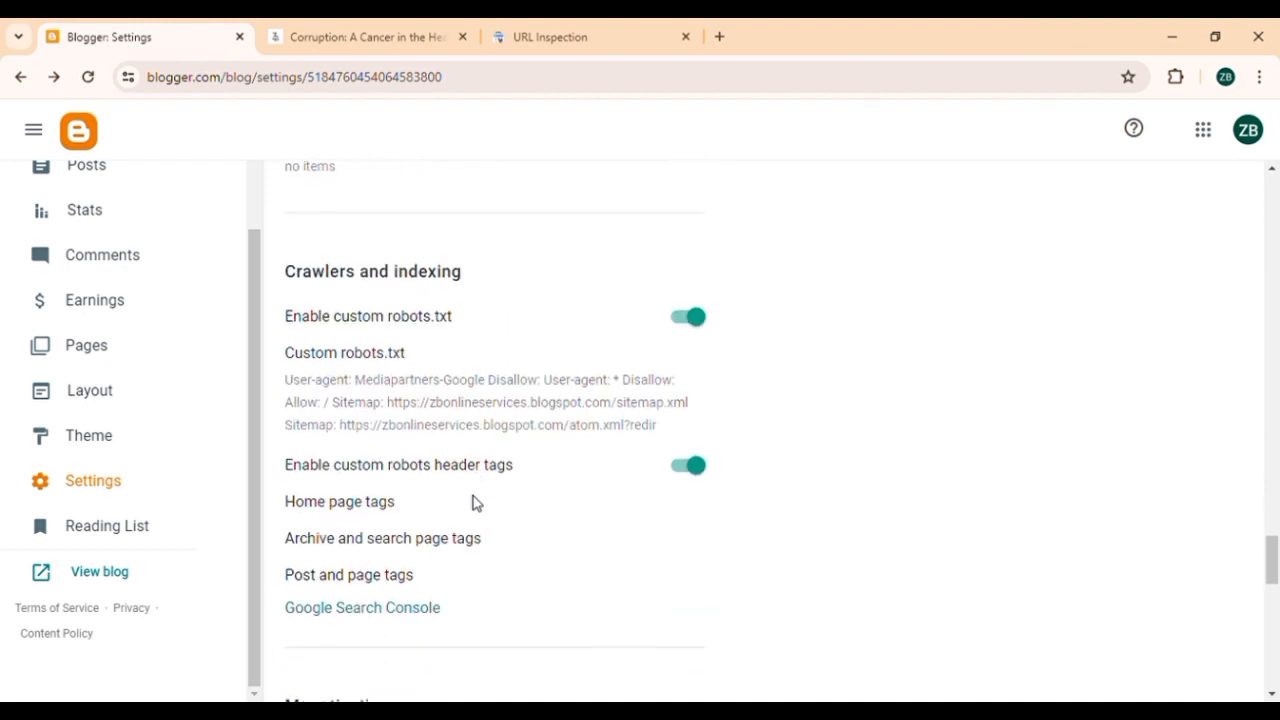
scroll(474, 503, "up", 3)
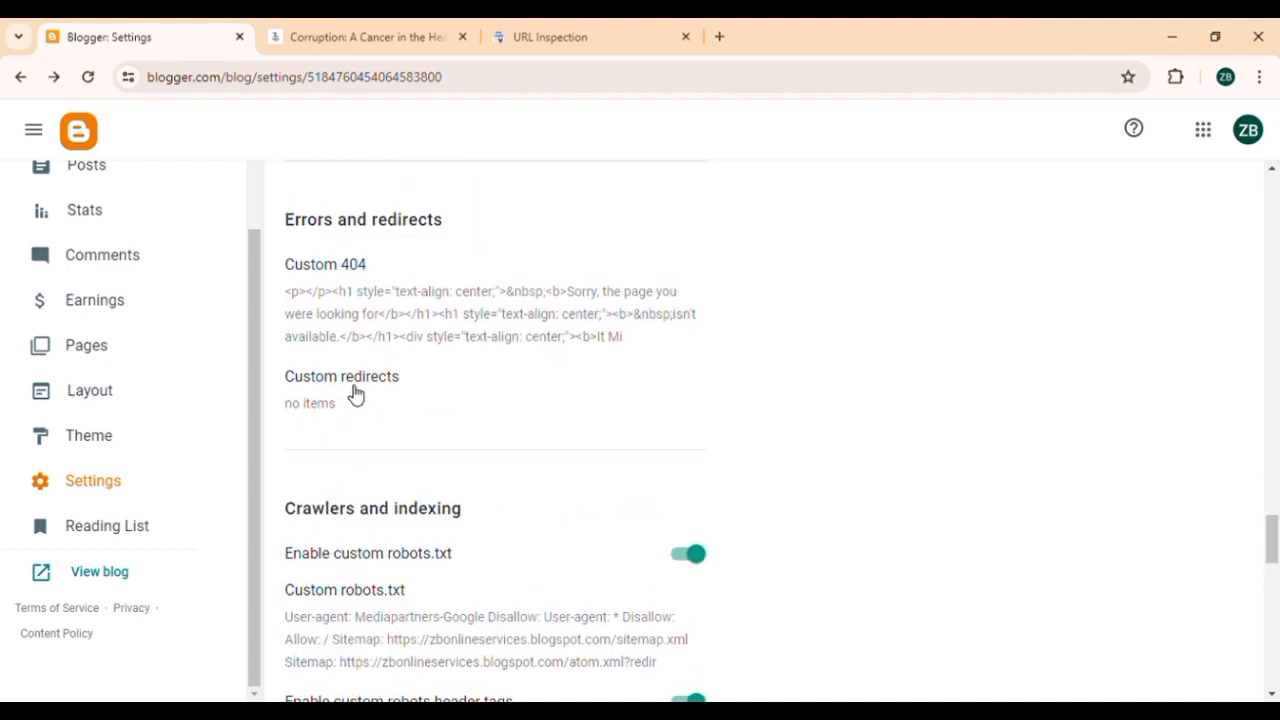
left_click(355, 393)
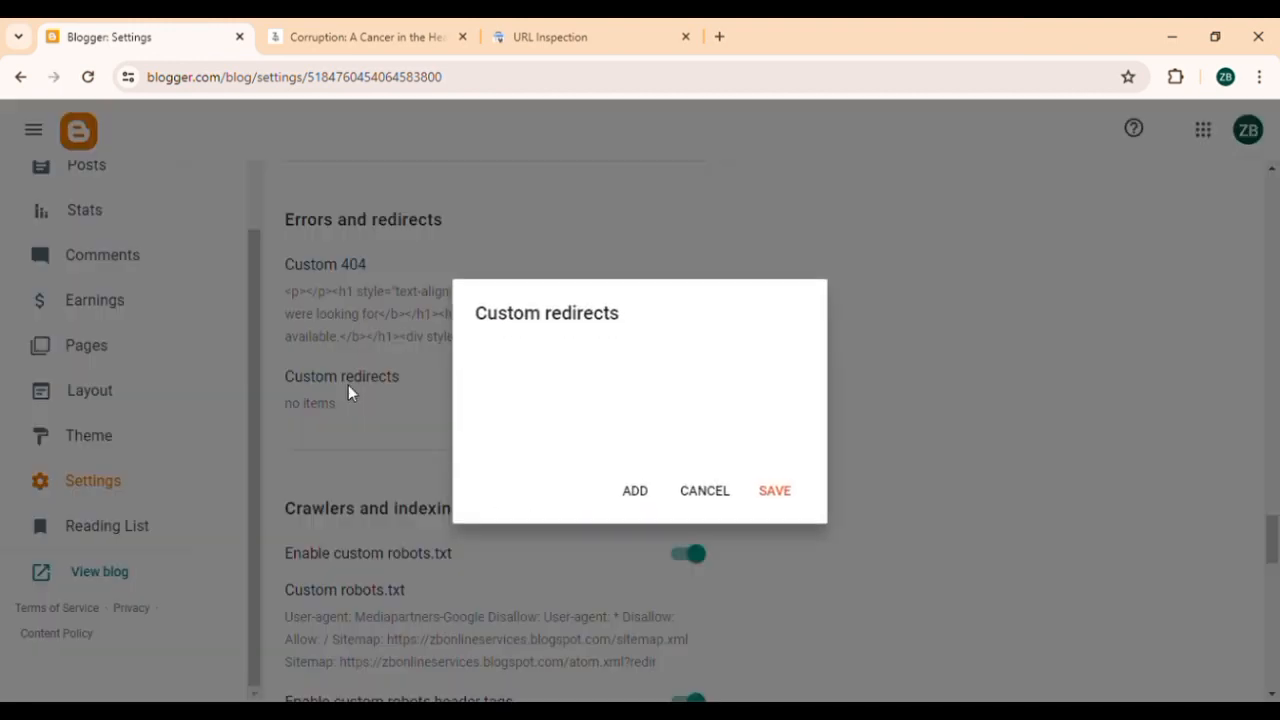
left_click(636, 492)
left_click(566, 351)
key("ctrl+v")
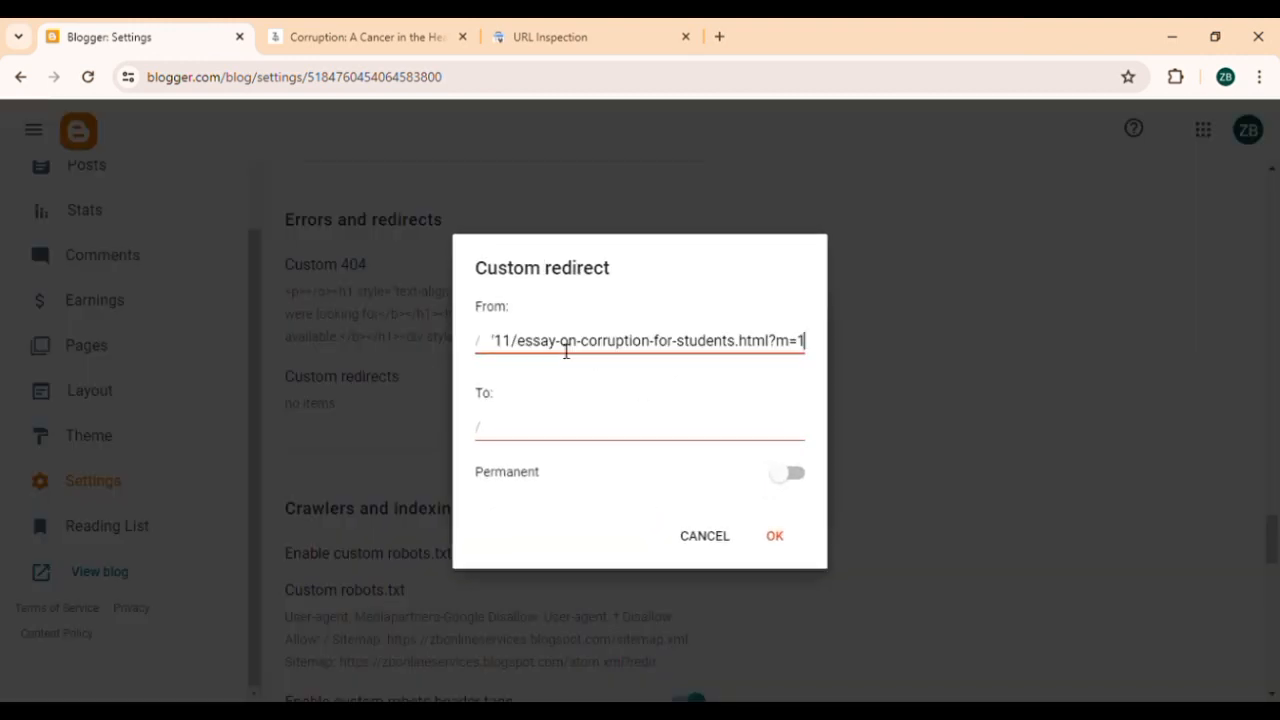
Copy the path 2023/11/essay-on-corruption-for-students.html from the Google-selected canonical in Search Console and enter it as the redirect's To path.
left_click(565, 39)
scroll(672, 516, "down", 5)
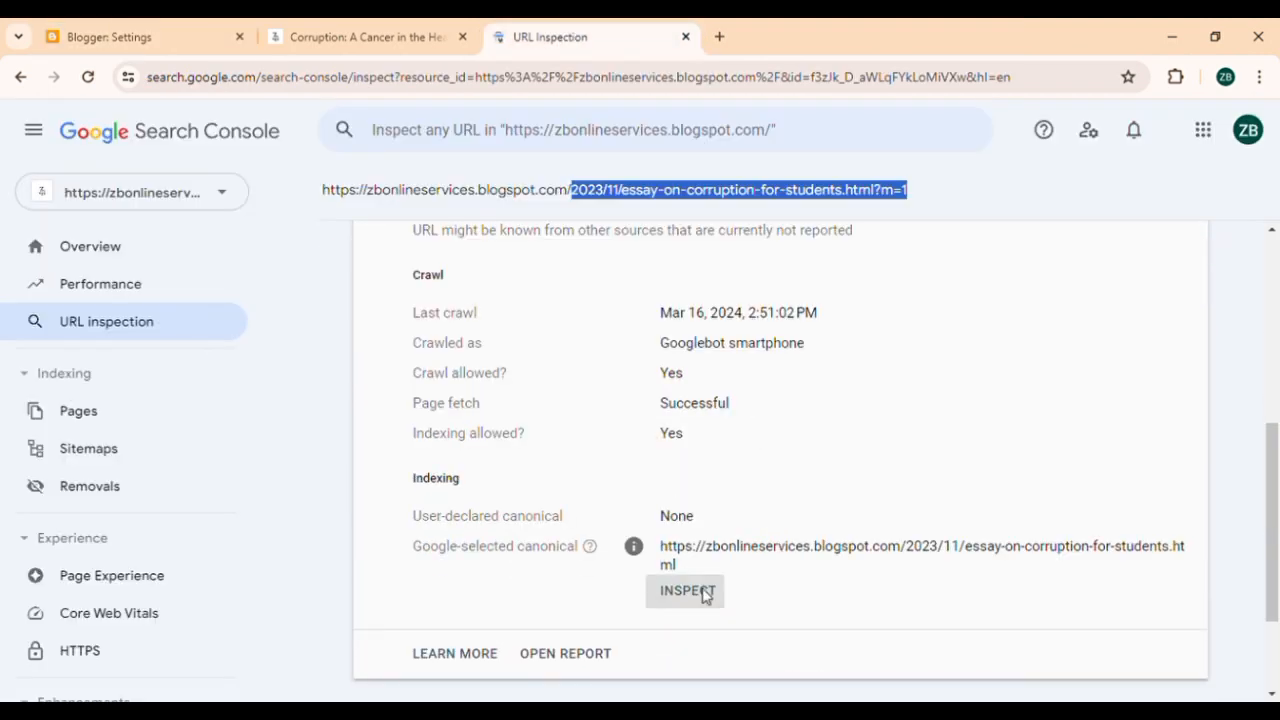
left_click(686, 591)
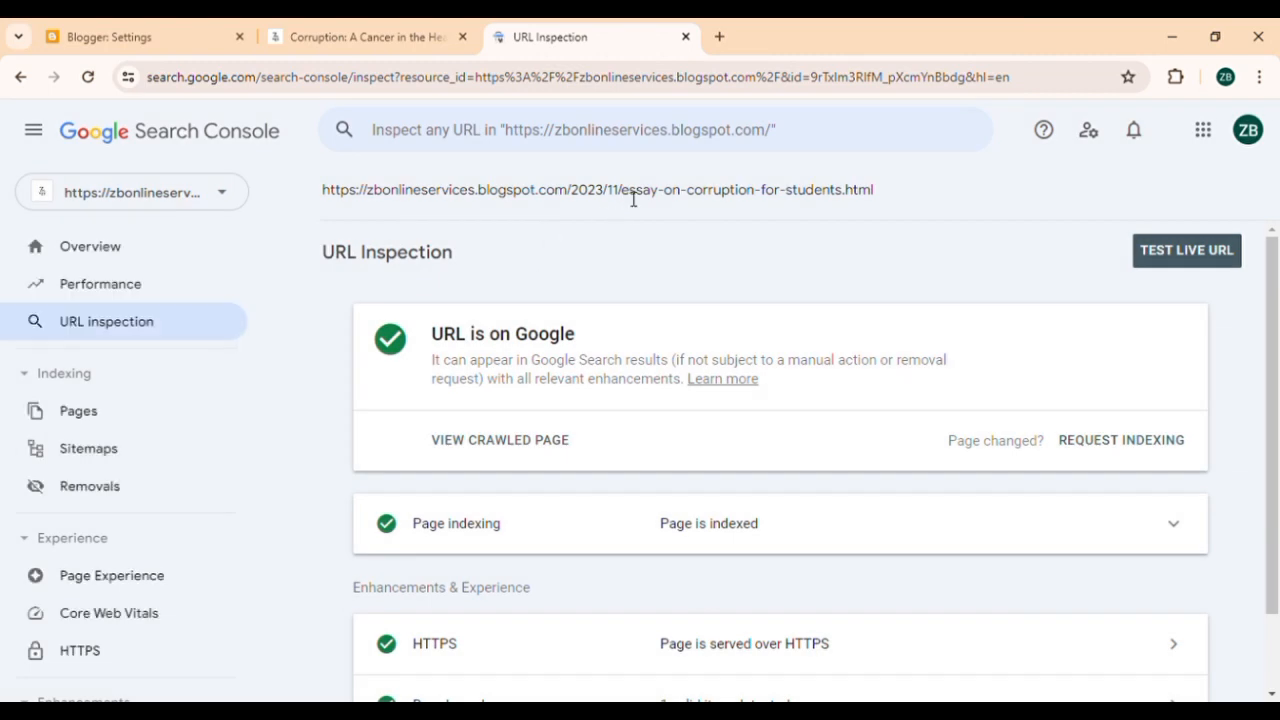
left_click_drag(585, 197, 888, 198)
key("ctrl+c")
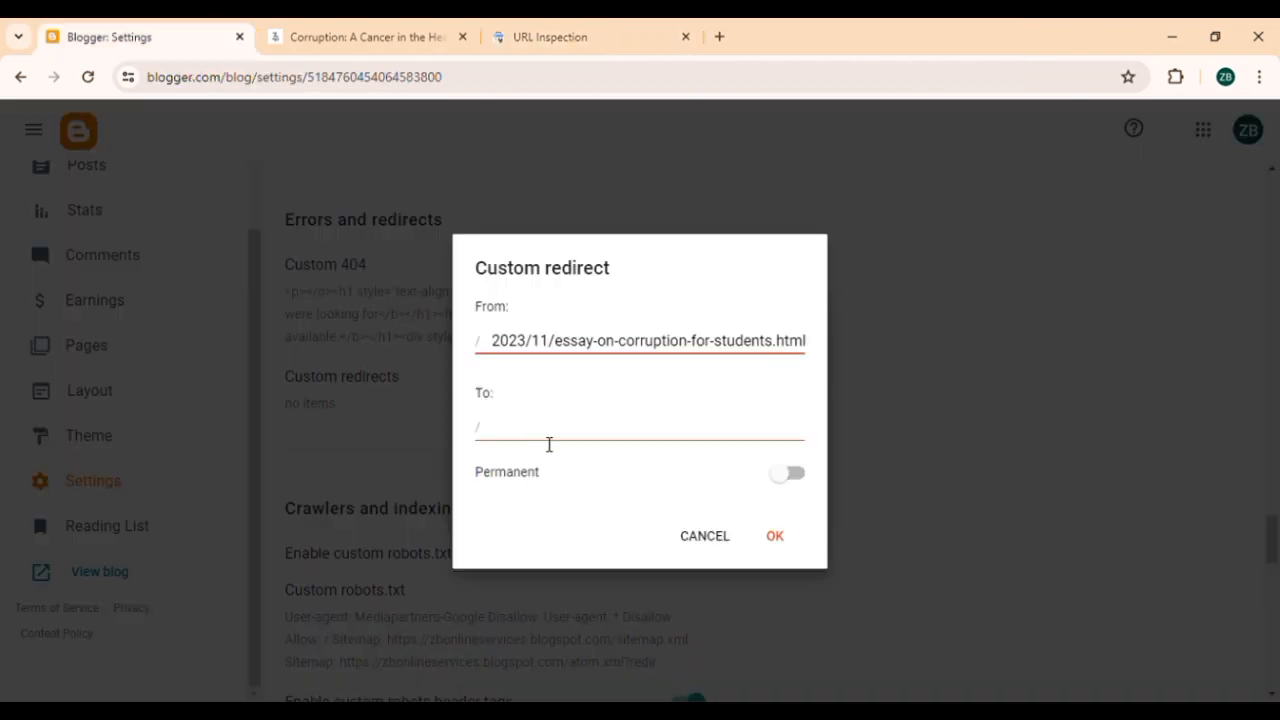
left_click(550, 445)
key("ctrl+v")
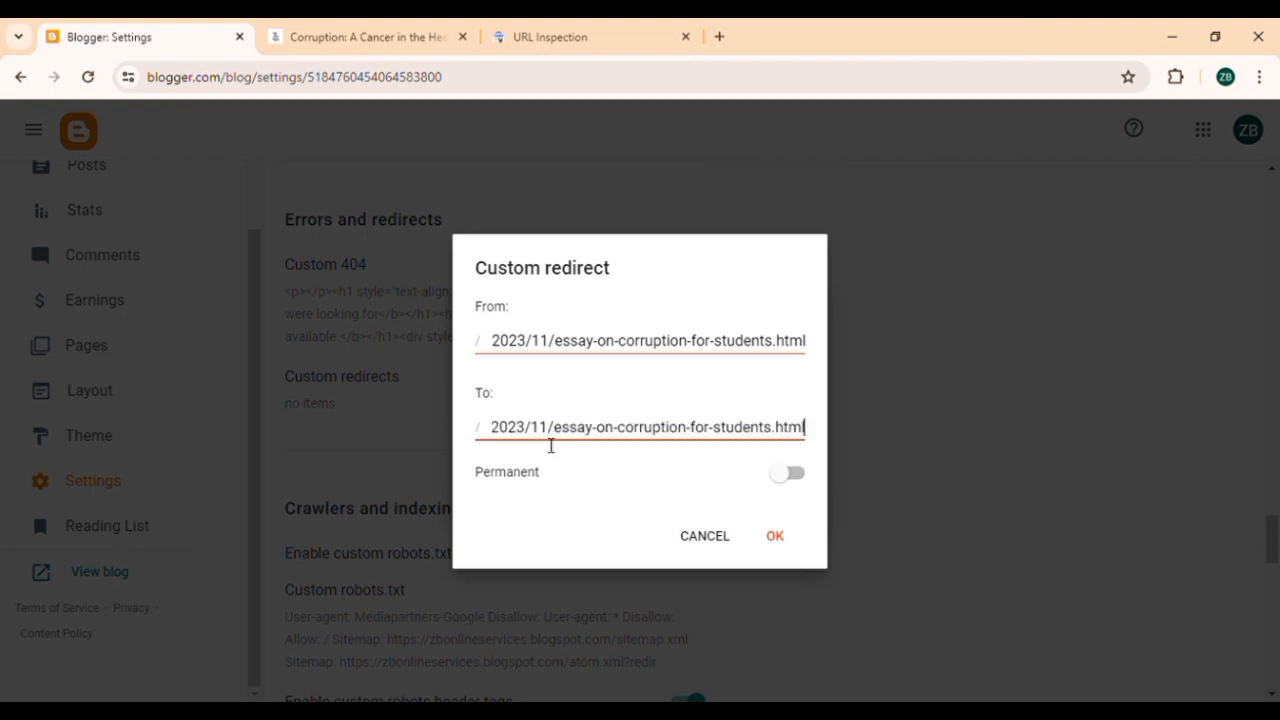
Check the endings of the From and To paths, keeping ?m=1 only in the From path, and save the non-permanent redirect.
left_click(795, 343)
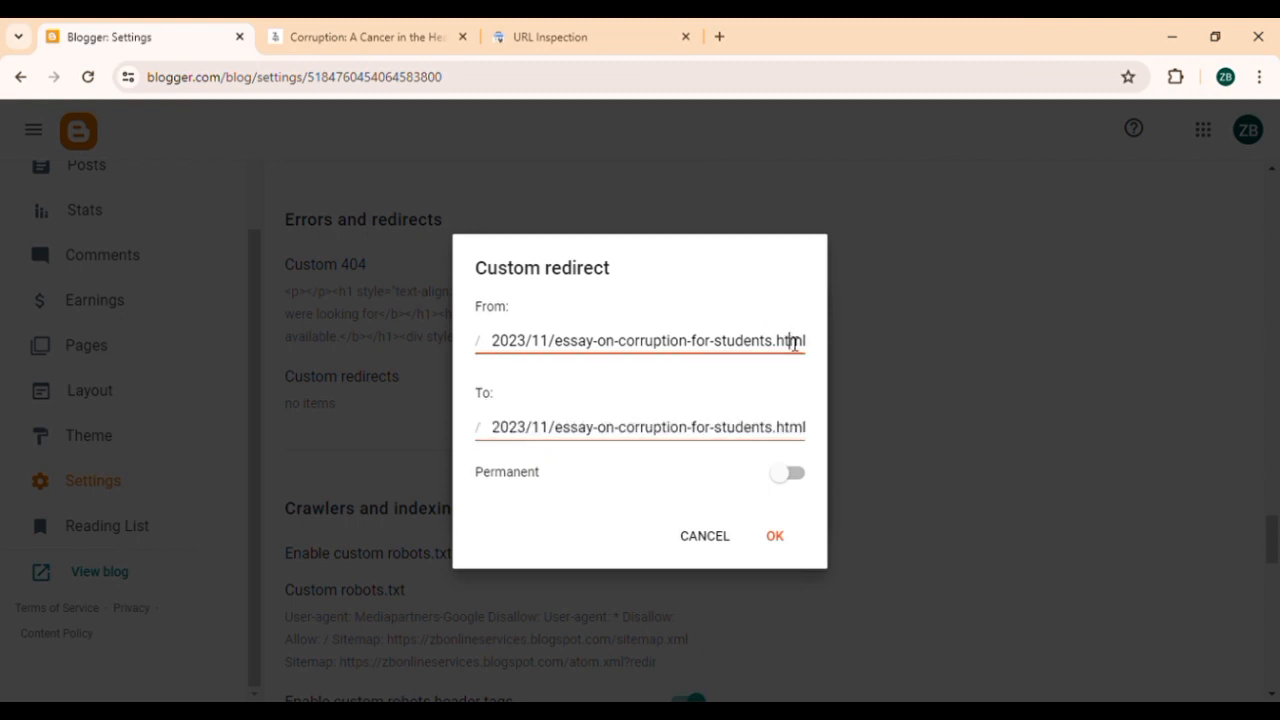
type("?m=1")
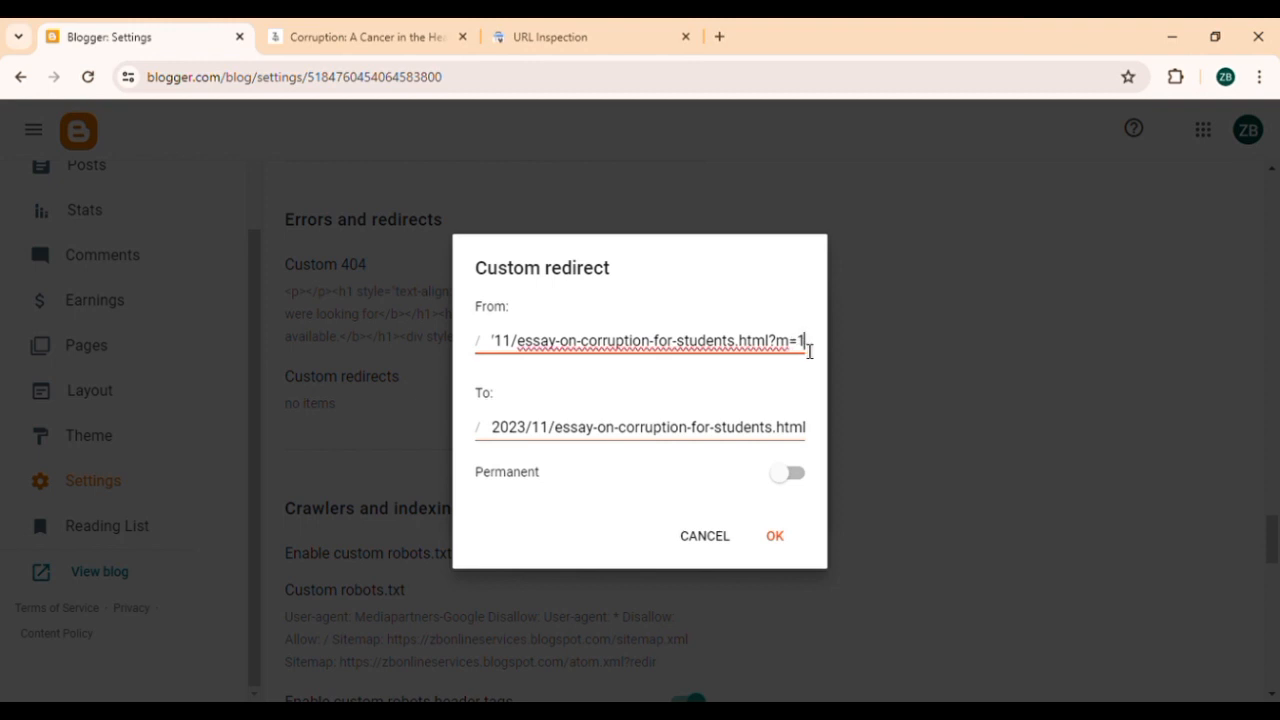
key("BackSpace")
key("BackSpace")
key("BackSpace")
key("BackSpace")
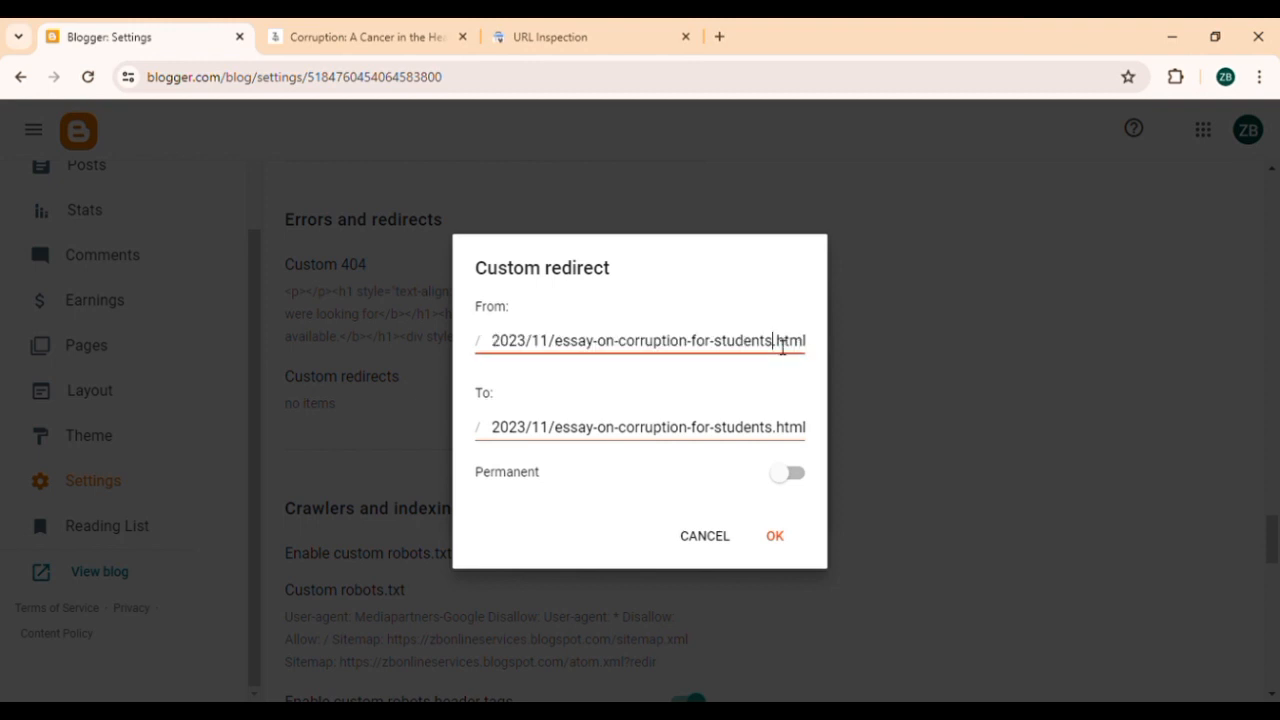
type("?m=1")
key("BackSpace")
key("BackSpace")
key("BackSpace")
key("BackSpace")
left_click(795, 428)
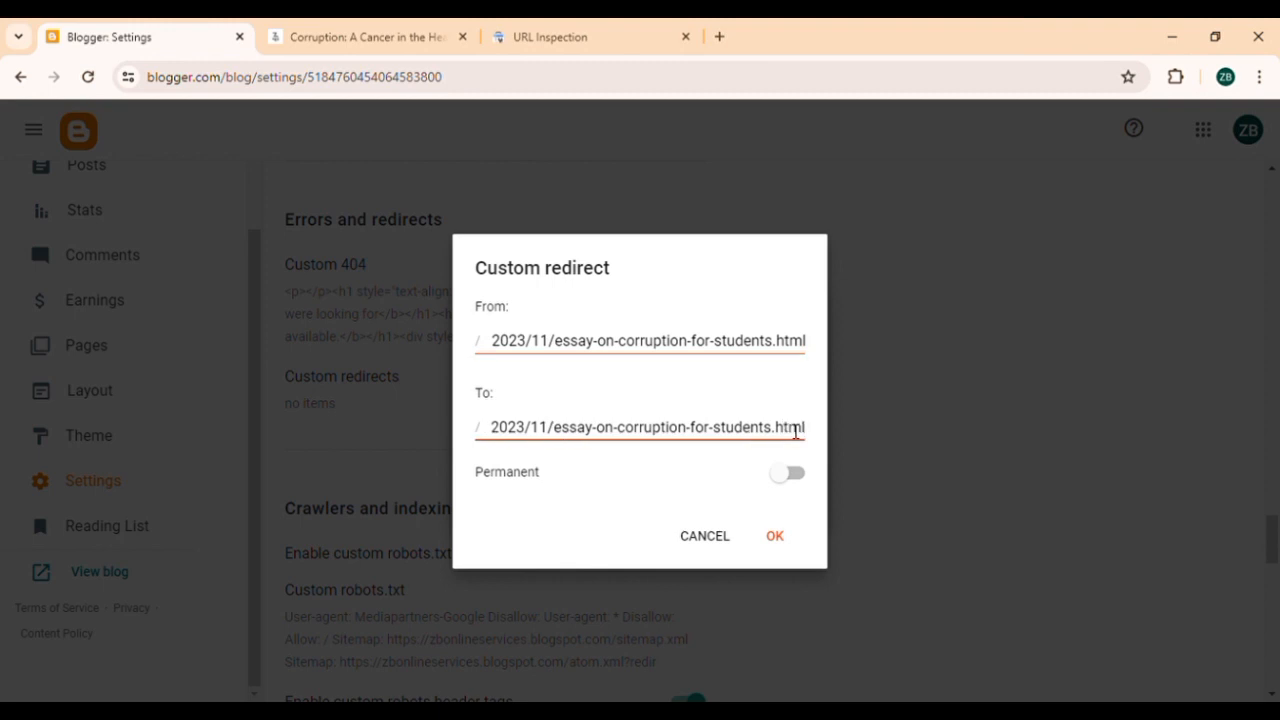
left_click(776, 536)
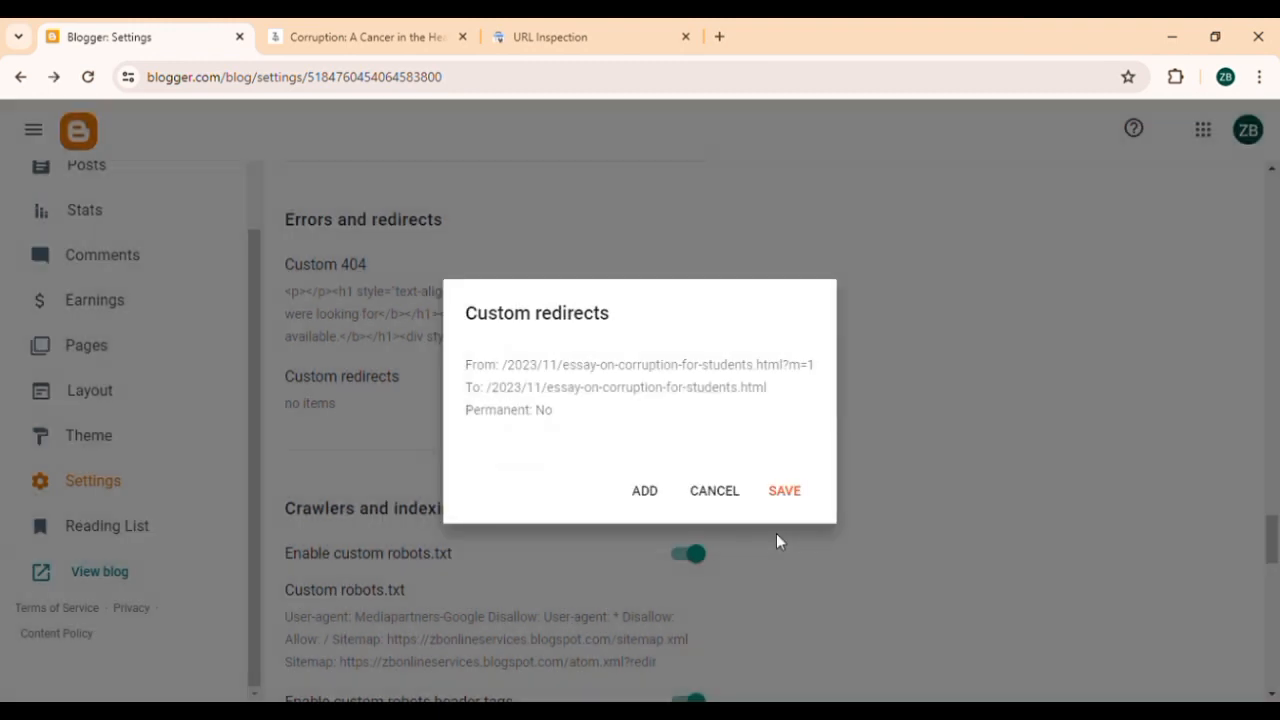
left_click(799, 496)
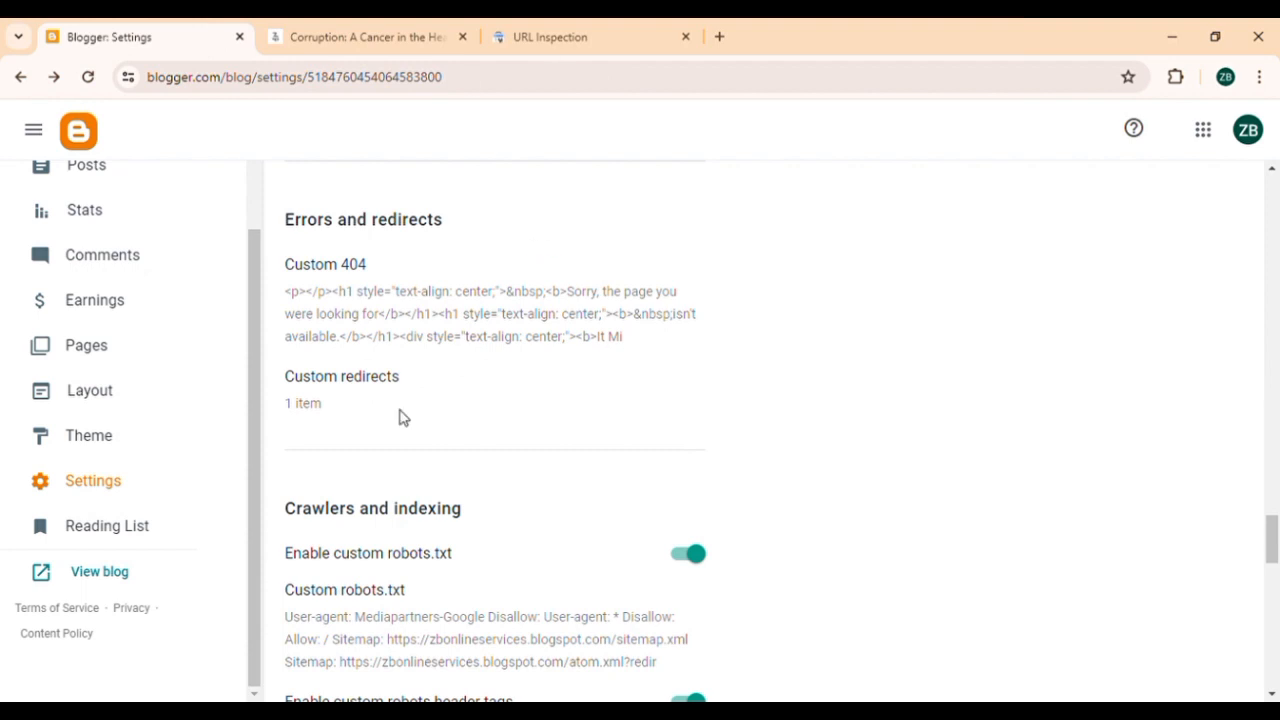
Delete the custom redirect for the corruption essay and save the redirect settings.
left_click(374, 393)
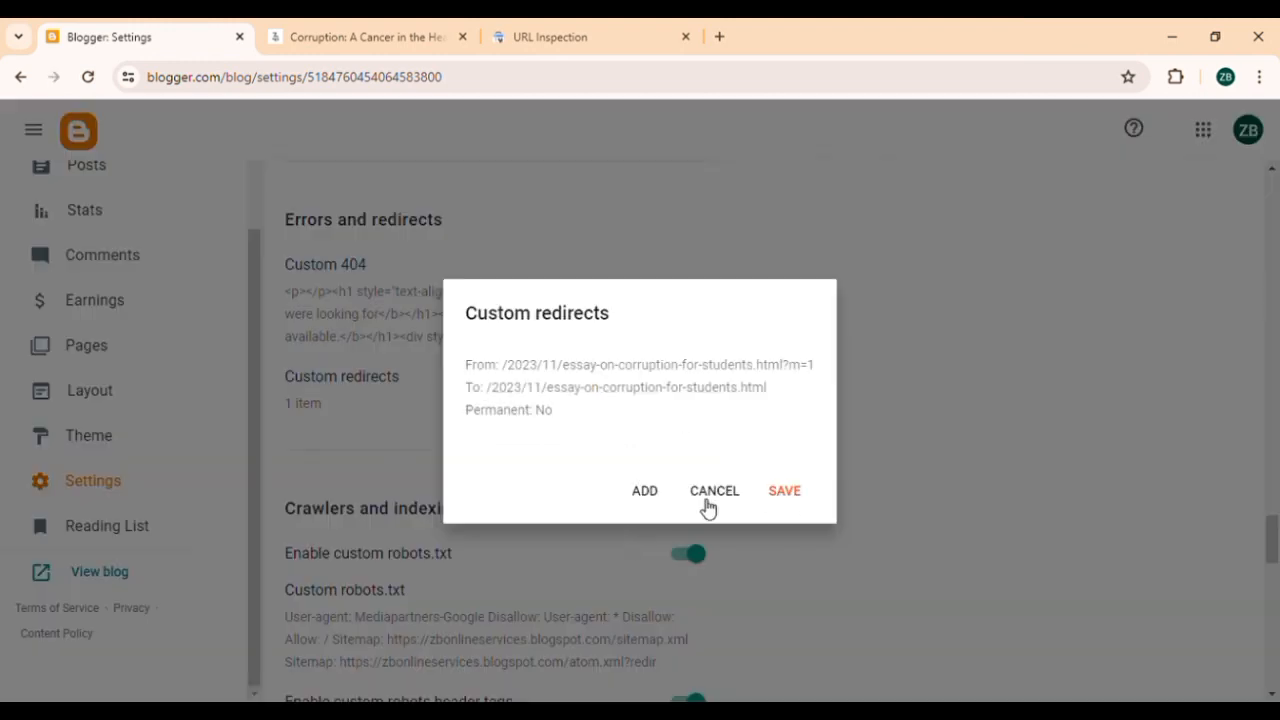
left_click(693, 426)
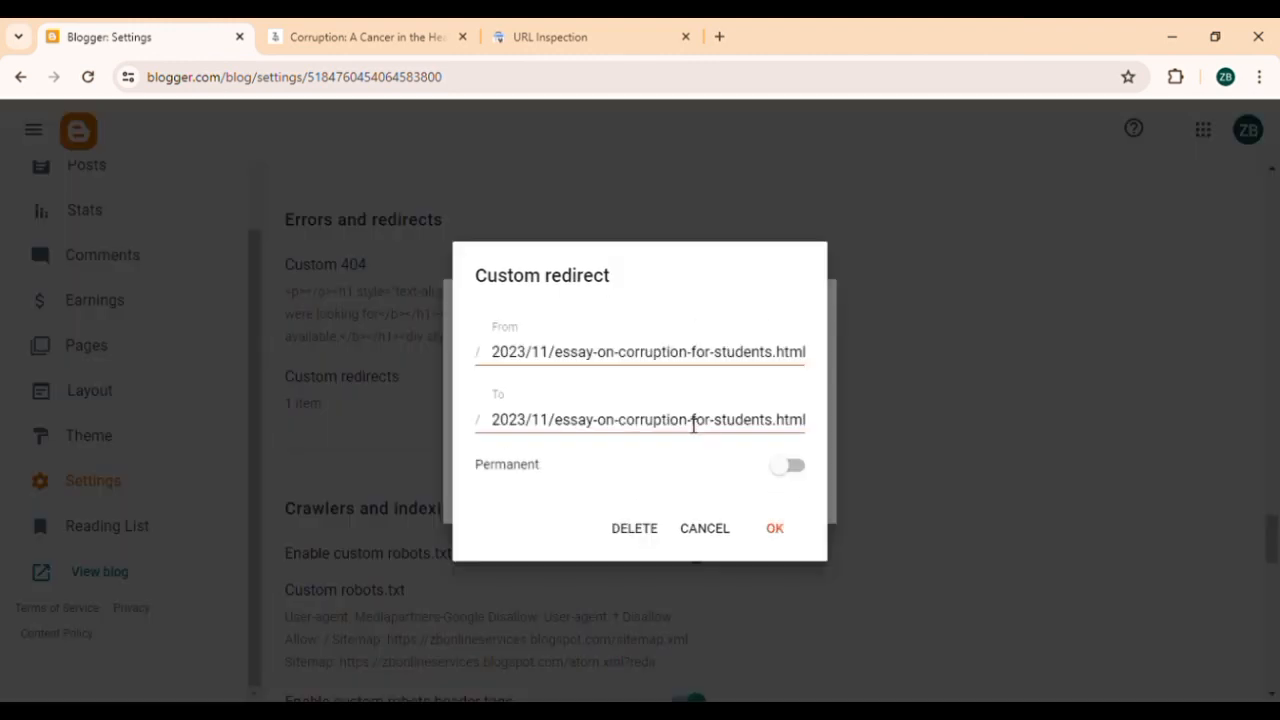
left_click(636, 538)
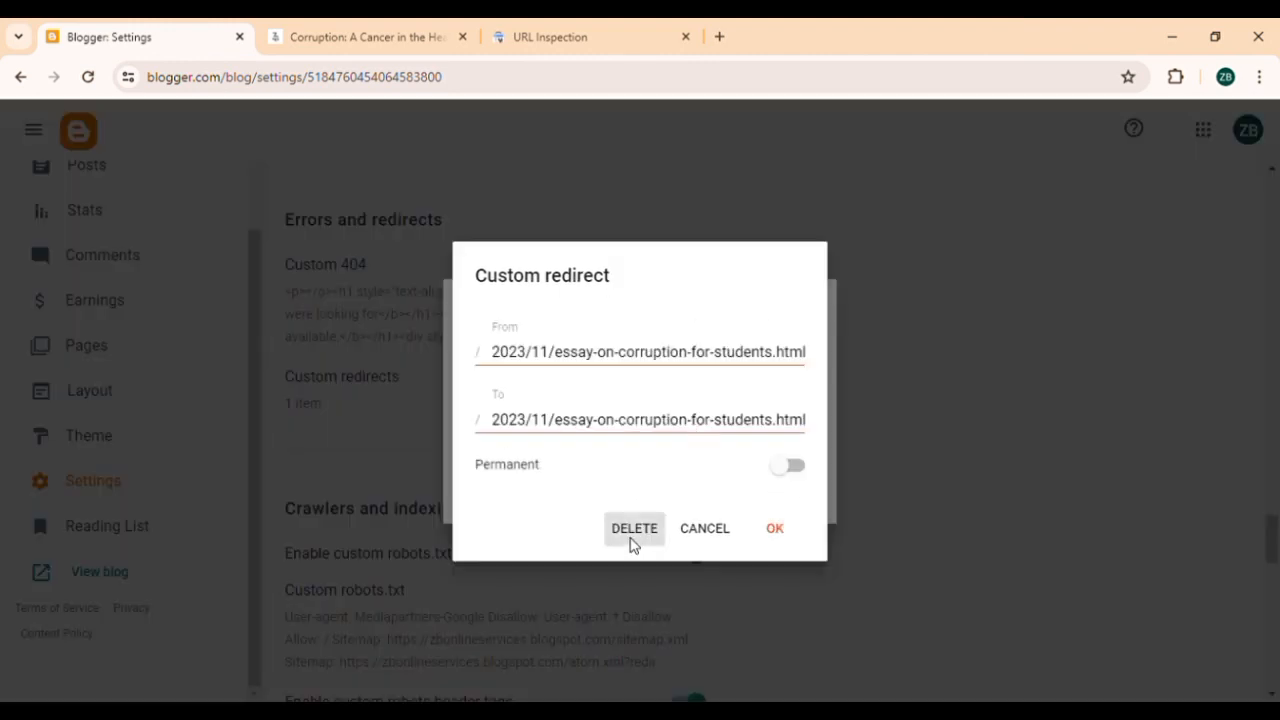
left_click(786, 512)
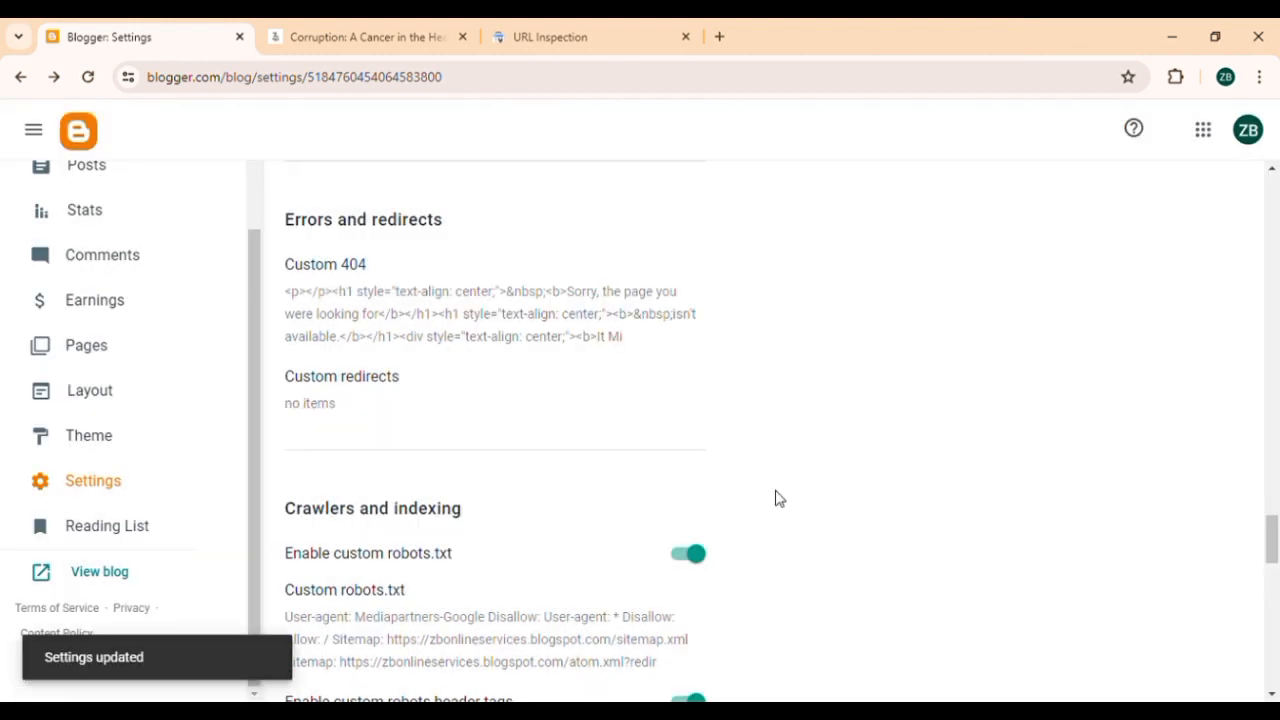
Return to the "Duplicate without user-selected canonical" report in Search Console and copy the affected ?m=1 URL from its examples.
scroll(437, 517, "down", 2)
scroll(437, 517, "up", 5)
left_click(586, 36)
scroll(575, 570, "down", 5)
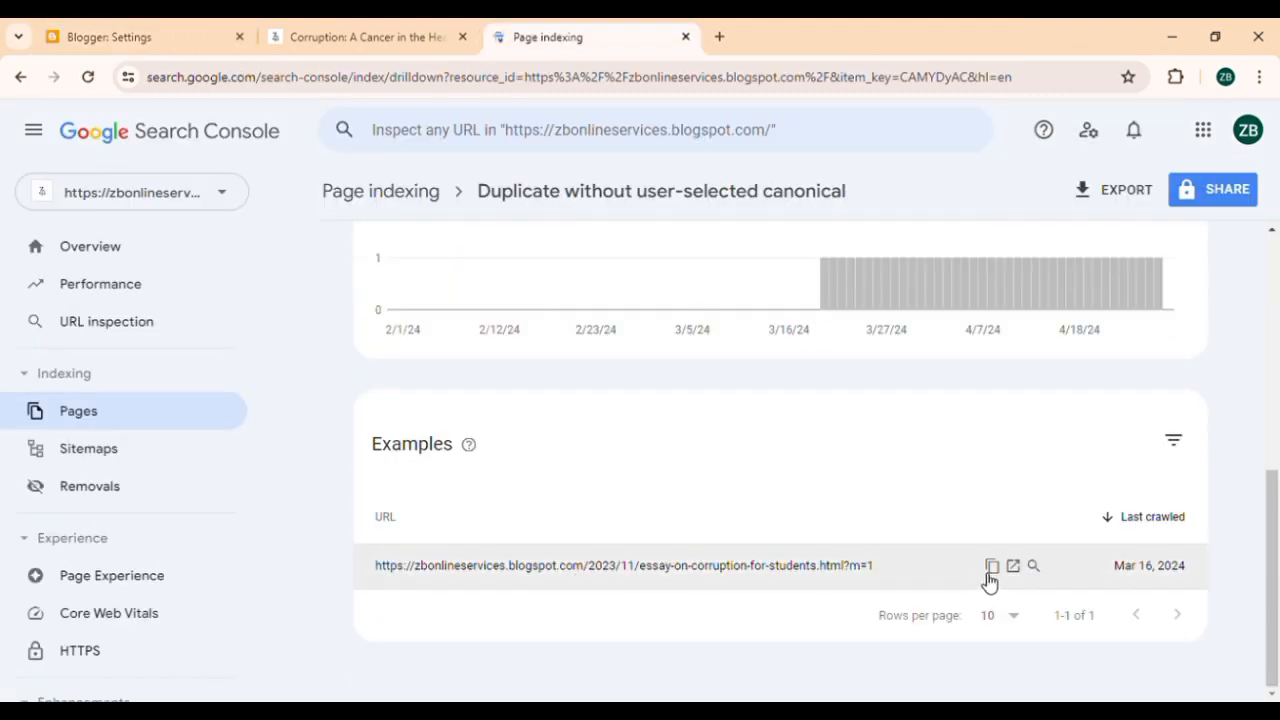
left_click(992, 567)
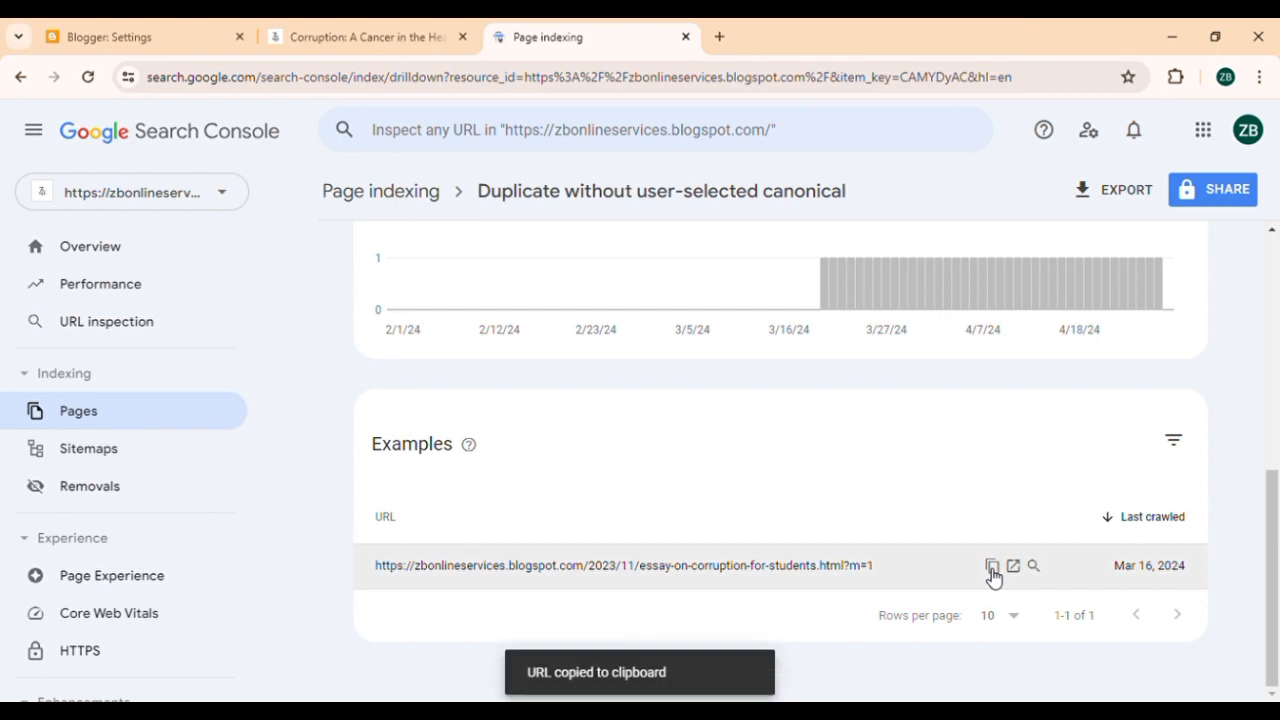
Prepare a temporary removal request for the corruption essay's ?m=1 URL in Search Console and cancel it before submission.
left_click(116, 503)
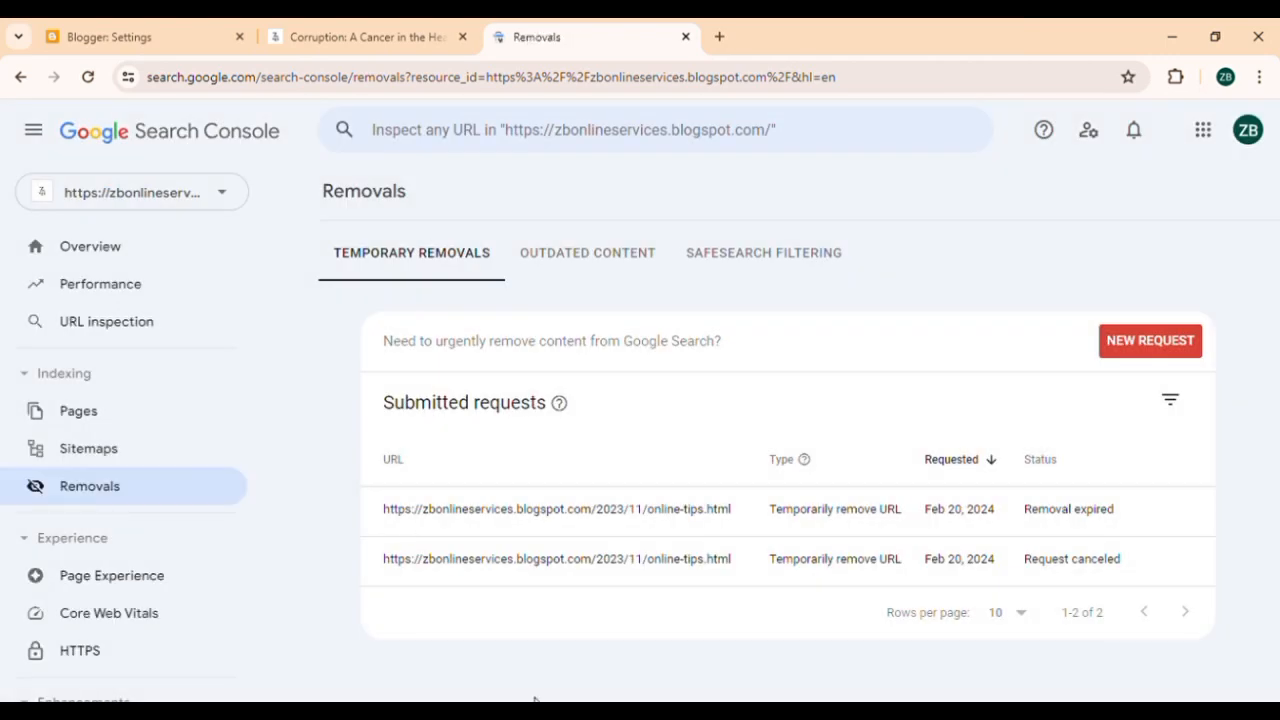
left_click(1133, 346)
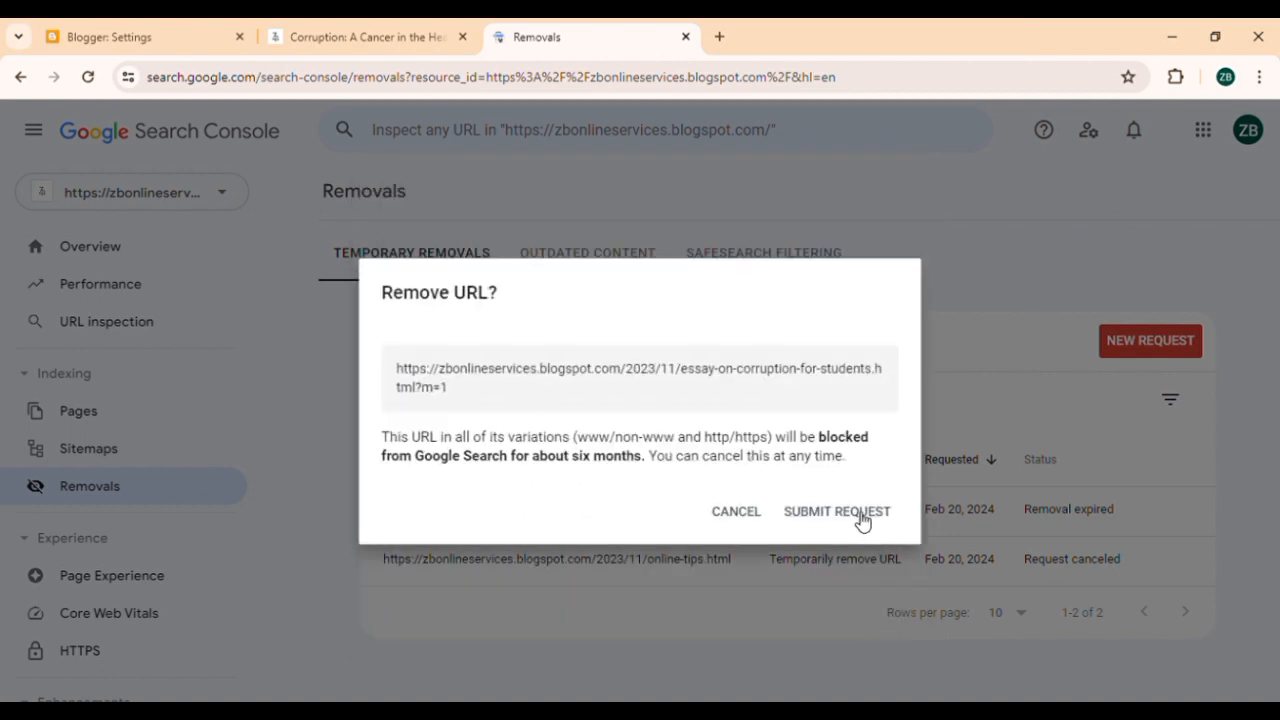
left_click(735, 511)
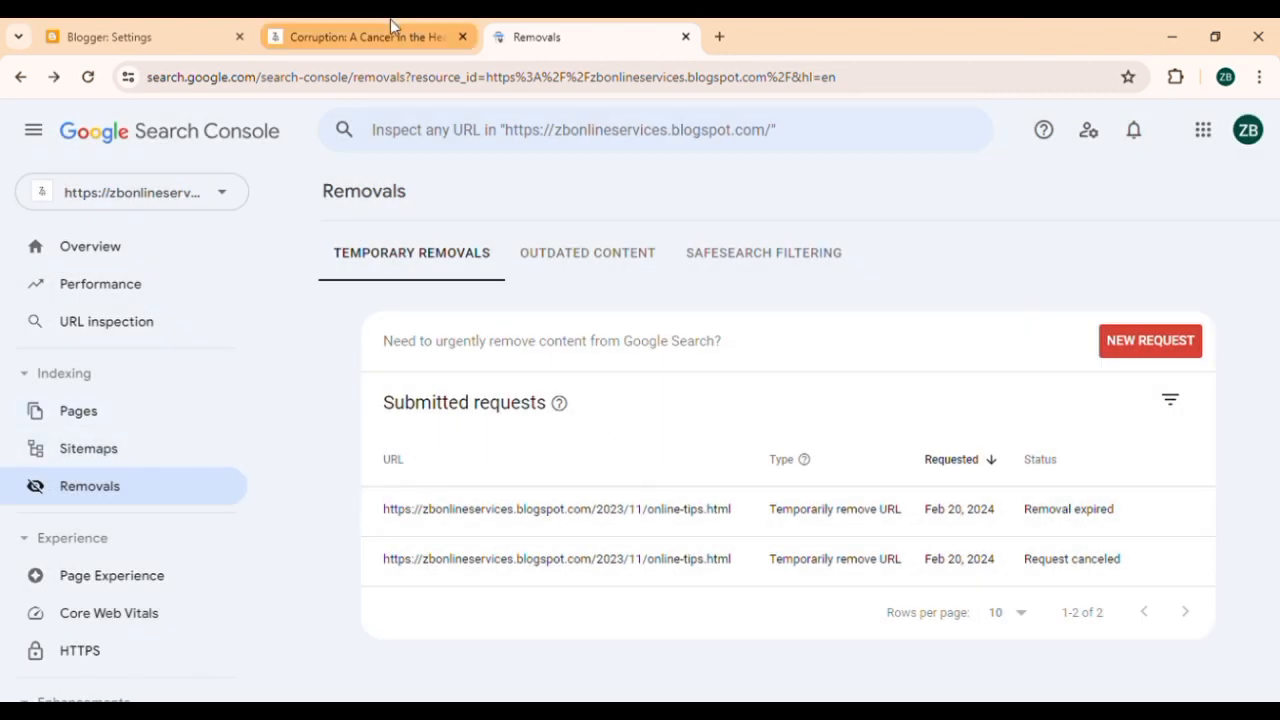
Switch to Blogger and open the HTML code of the ZB Online Services blog's theme for editing.
left_click(445, 40)
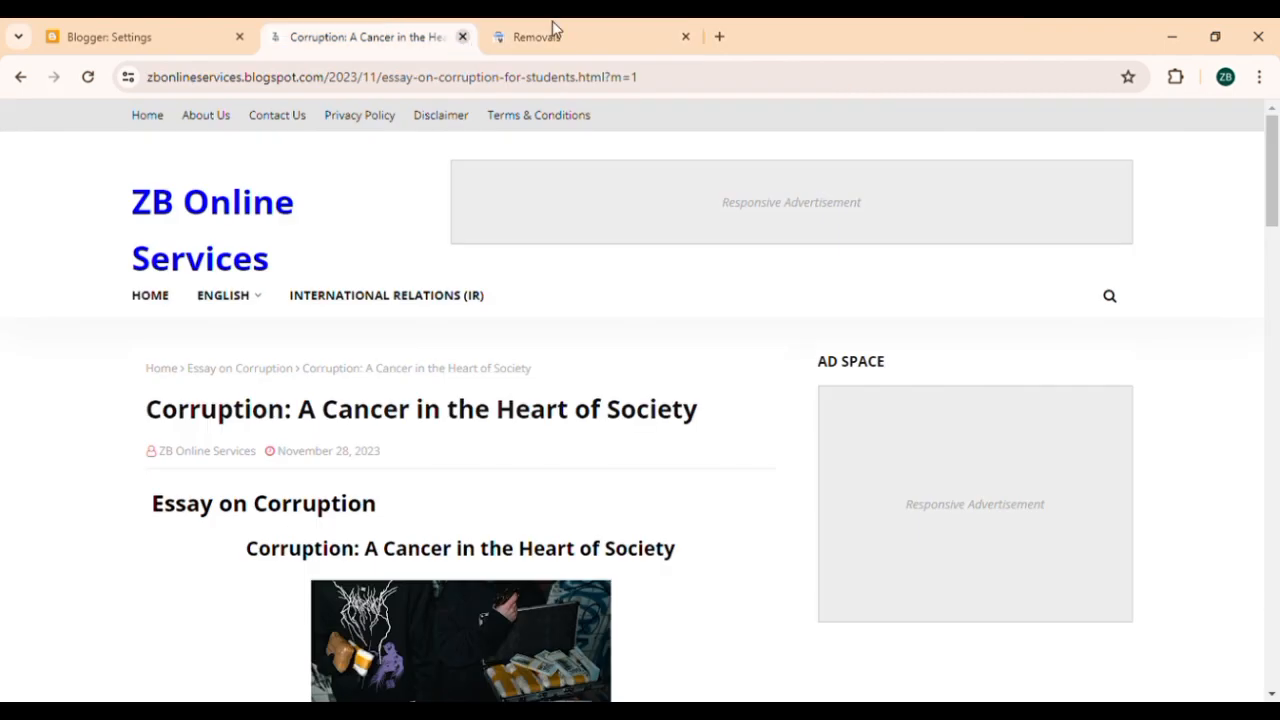
left_click(94, 30)
left_click(111, 442)
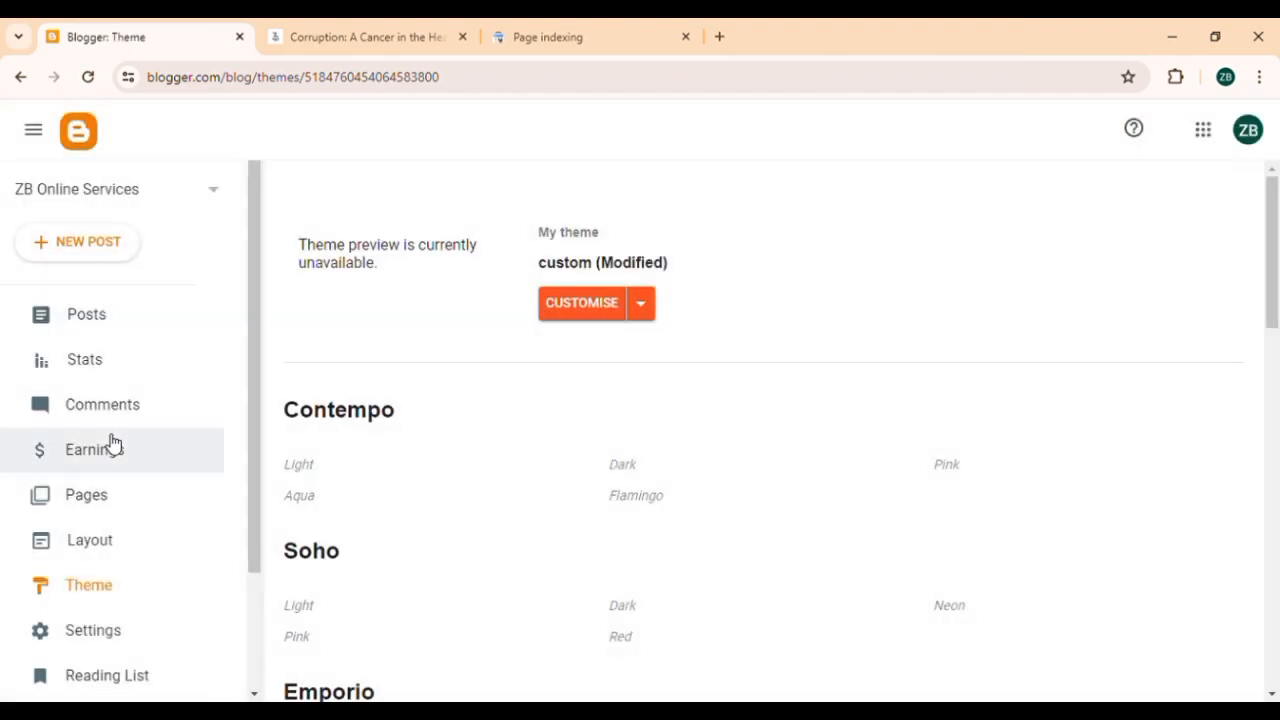
left_click(650, 316)
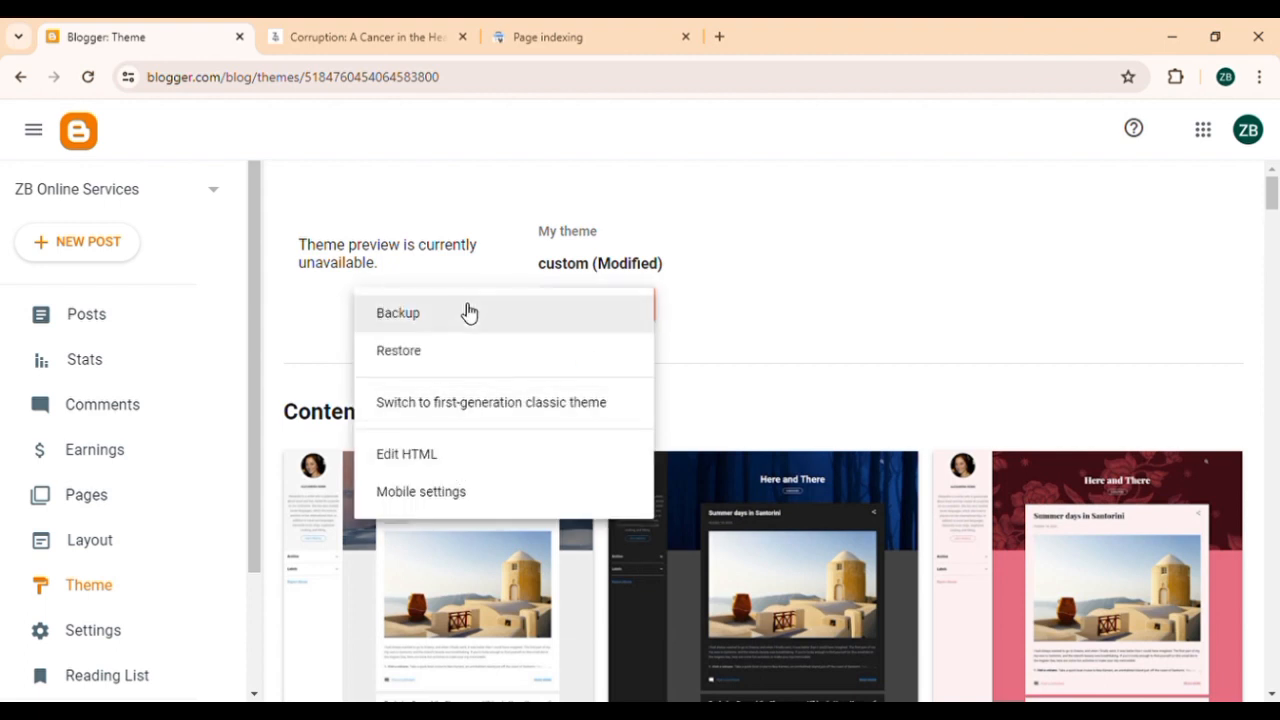
left_click(399, 466)
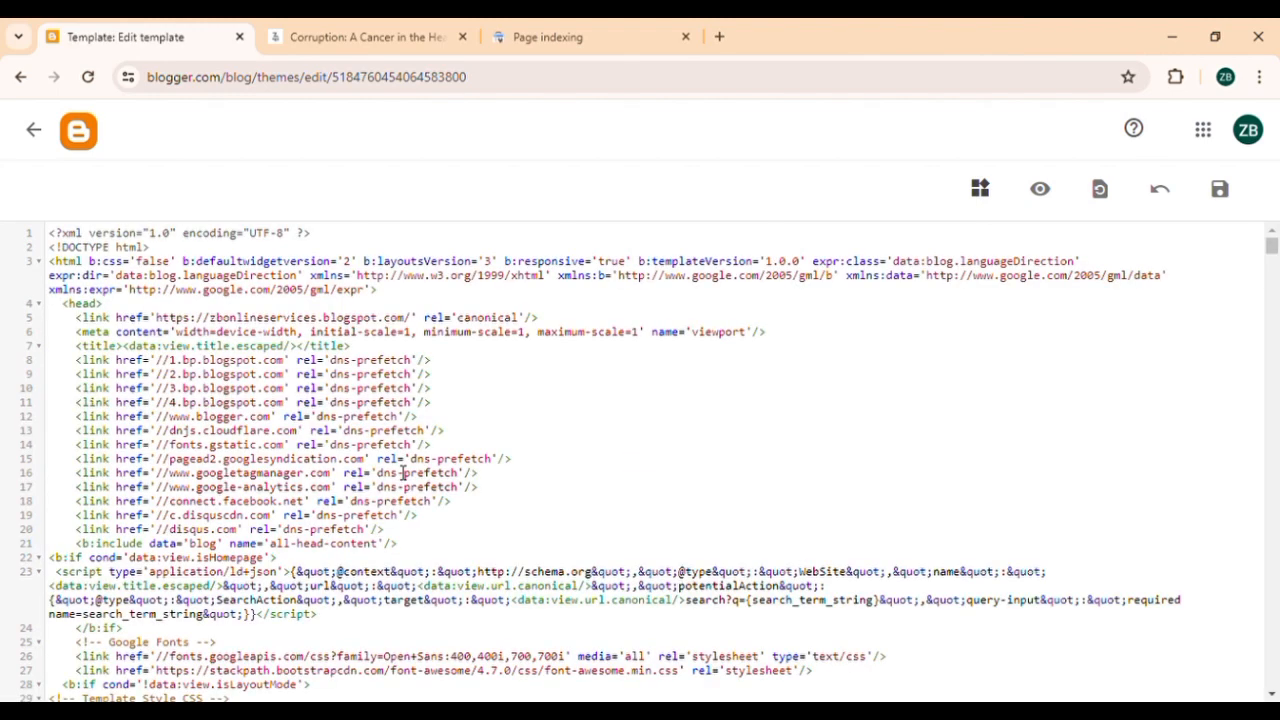
Copy the complete ?m=1 replacement script from the Notepad solution file and return to the theme's HTML editor.
key("alt+Tab")
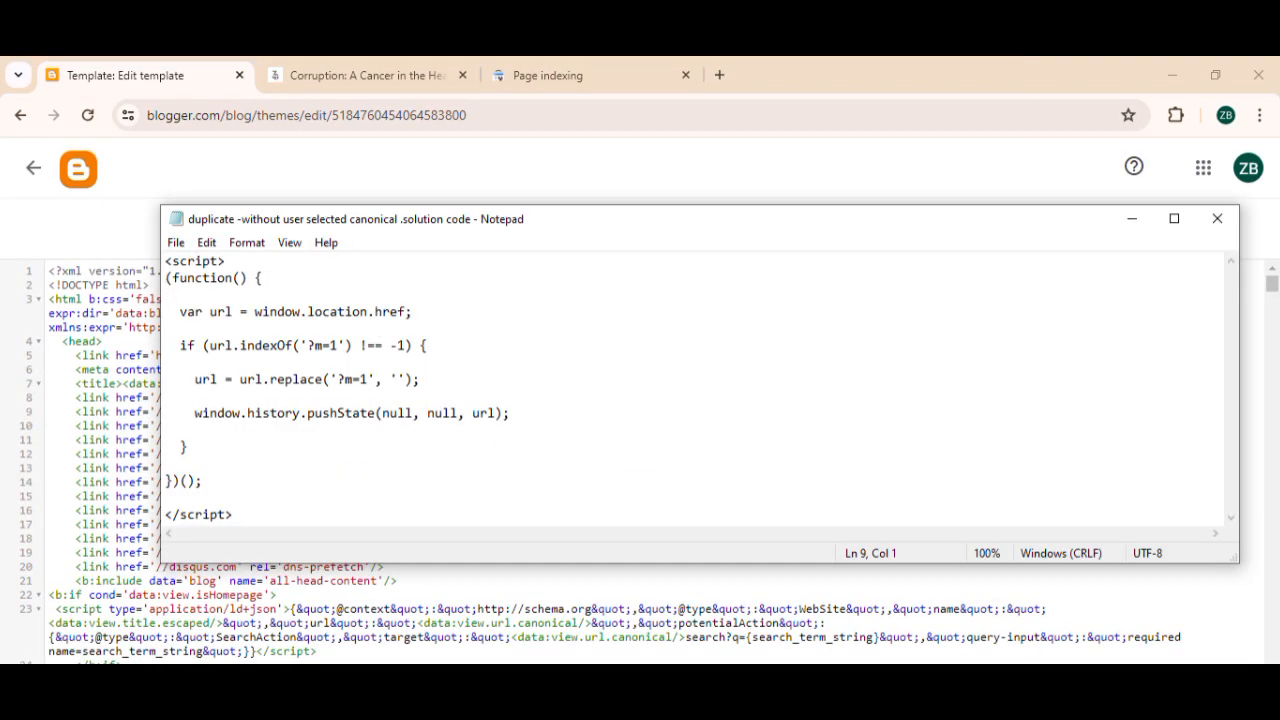
key("ctrl+a")
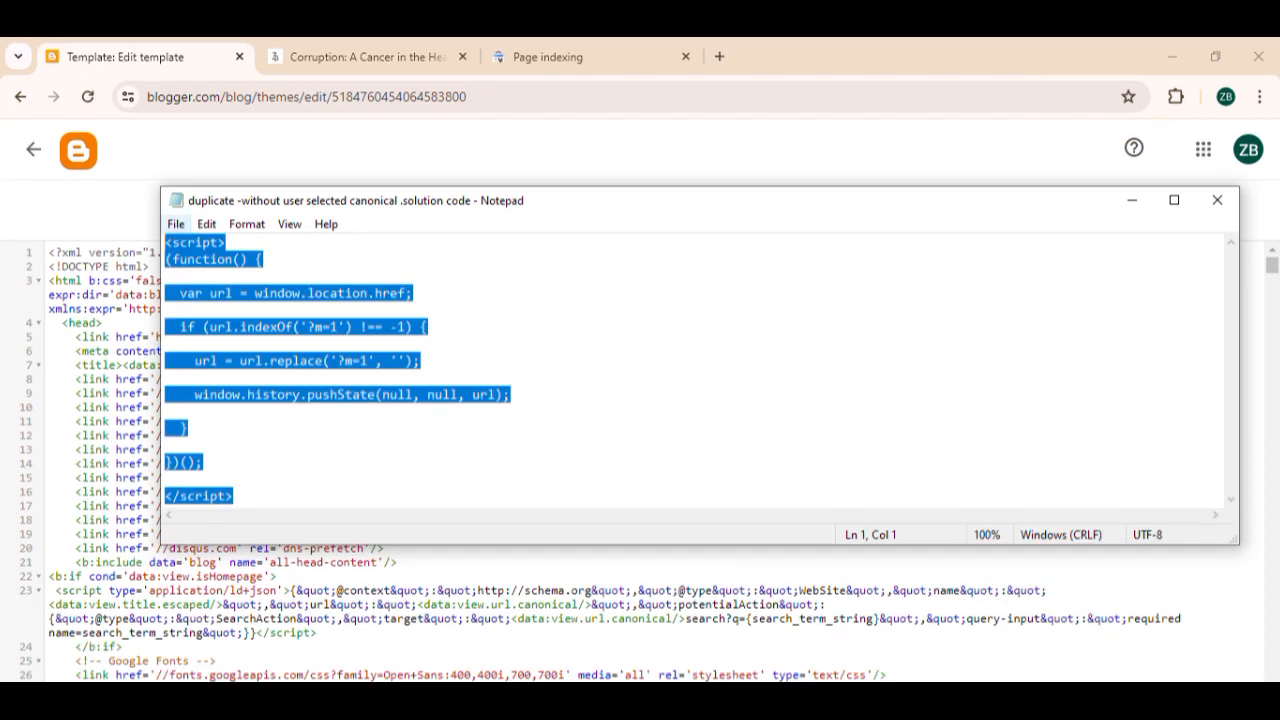
right_click(258, 331)
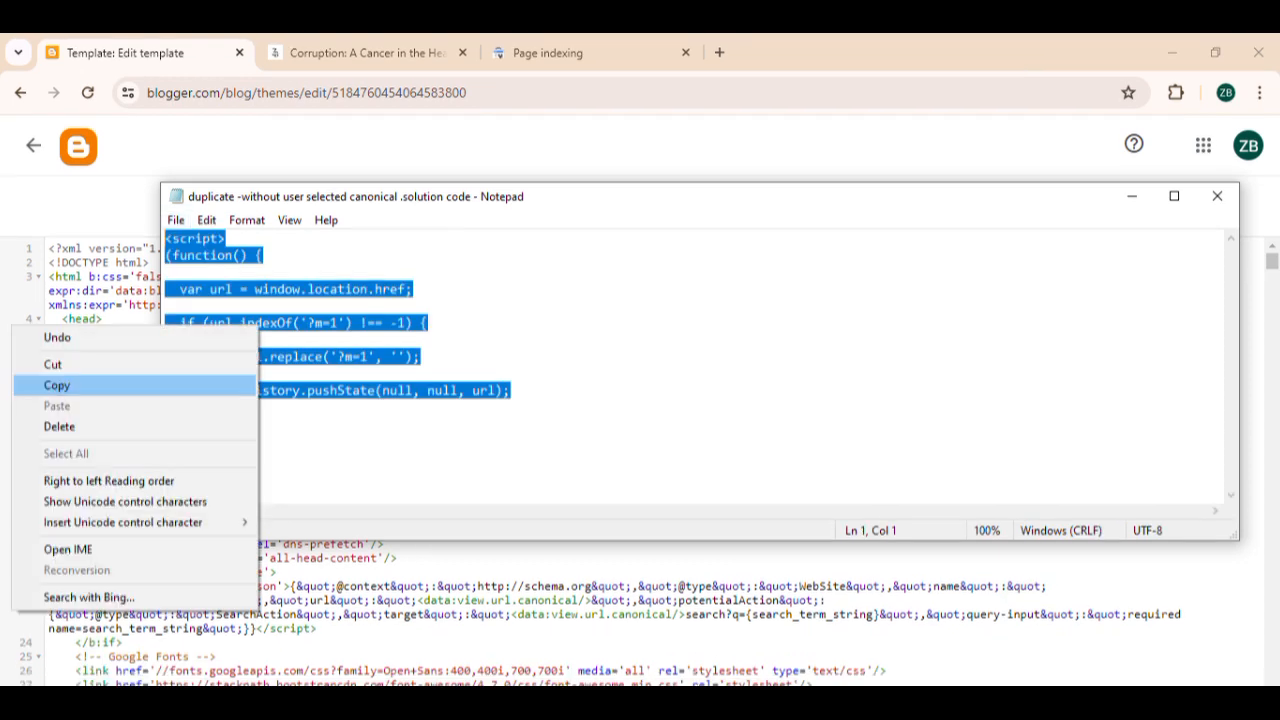
left_click(57, 385)
key("alt+Tab")
scroll(510, 610, "down", 1)
scroll(510, 610, "up", 1)
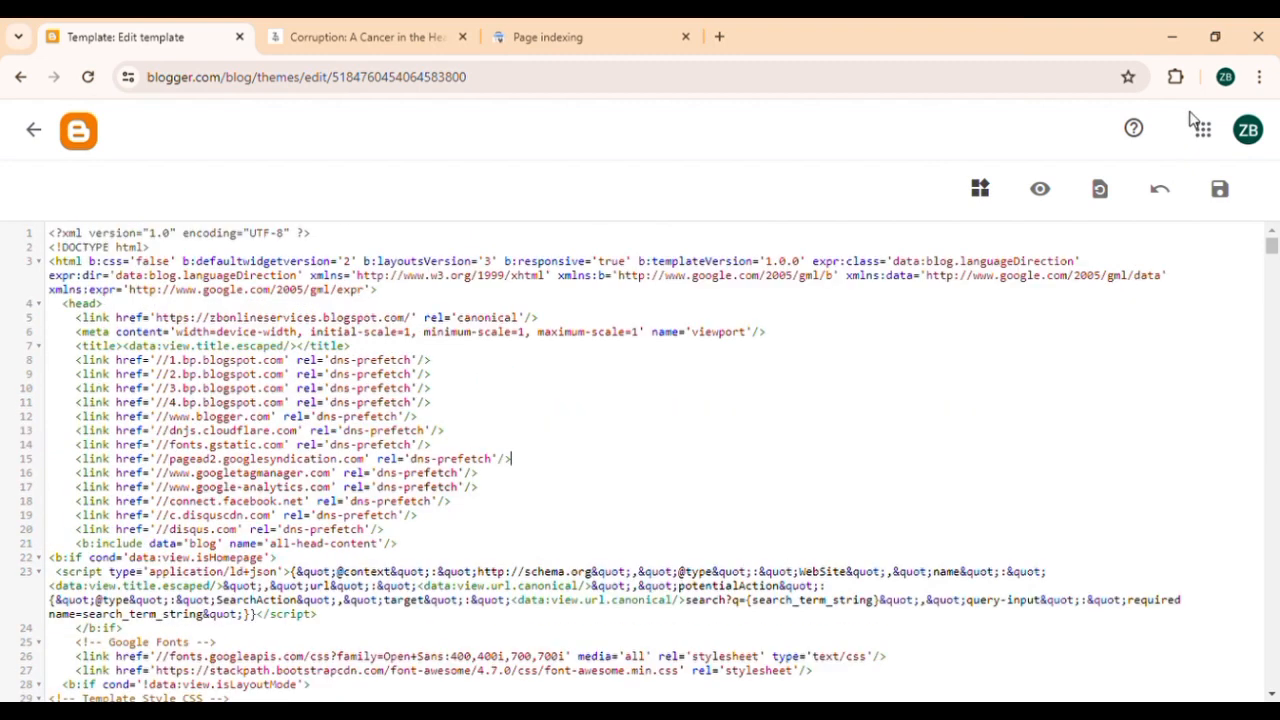
Locate the closing </body> tag at the end of the theme's HTML.
left_click(334, 601)
scroll(610, 553, "down", 2)
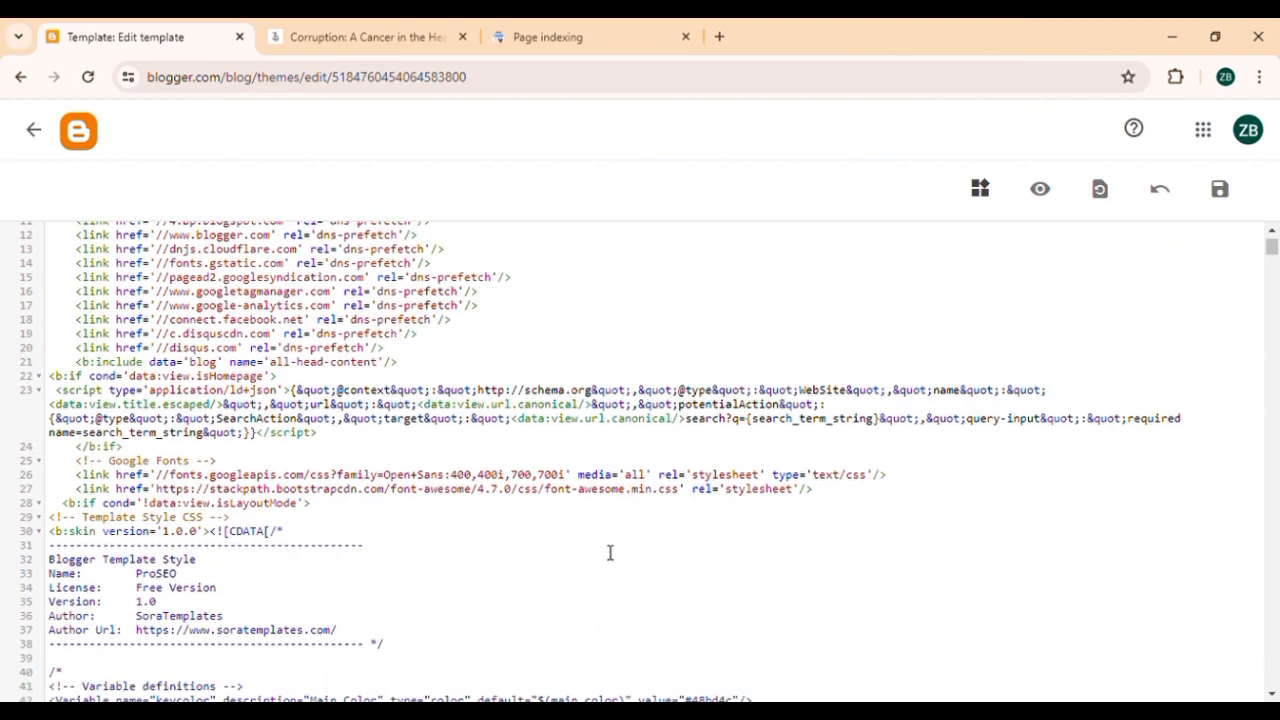
scroll(610, 553, "down", 20)
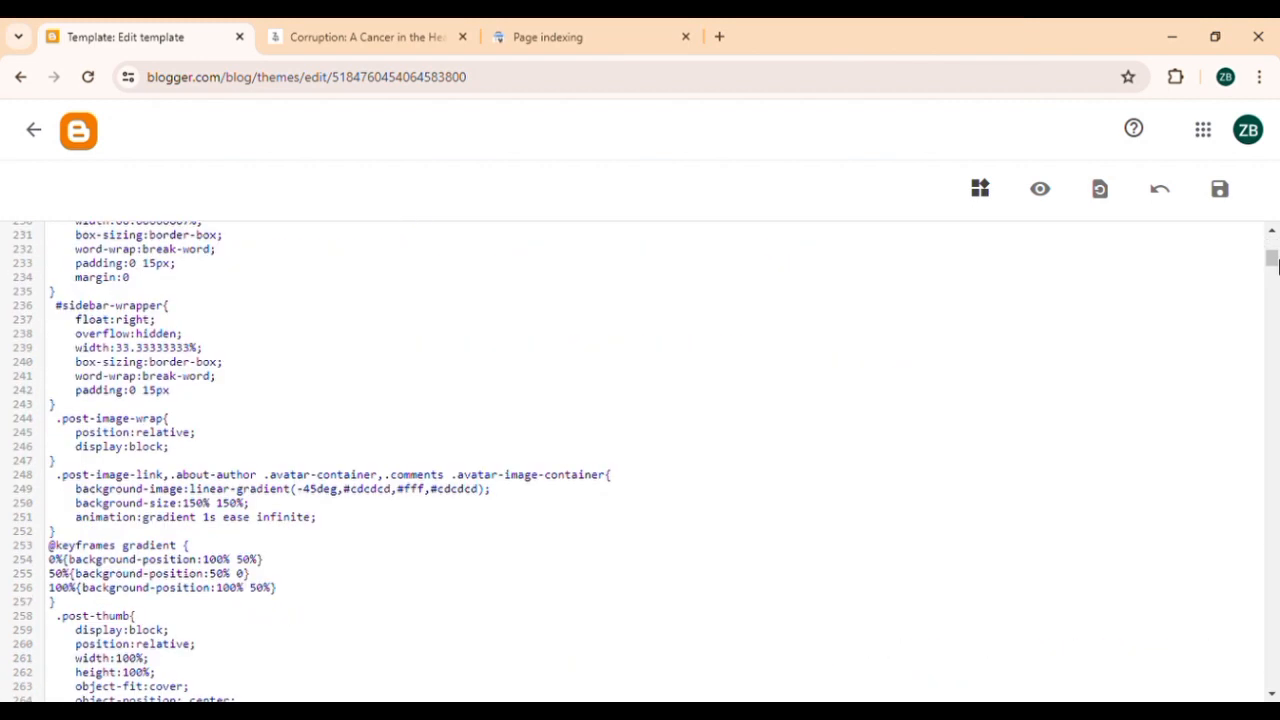
left_click_drag(1271, 268, 1271, 592)
scroll(870, 505, "down", 20)
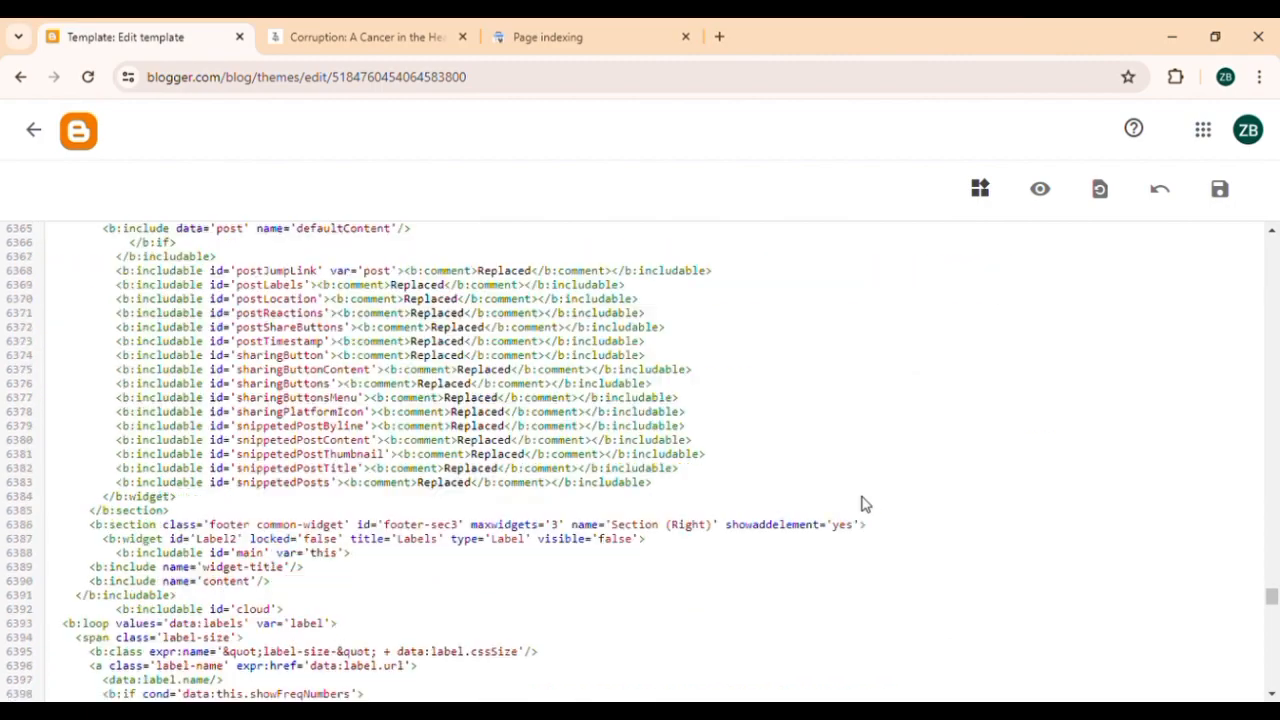
scroll(866, 504, "down", 20)
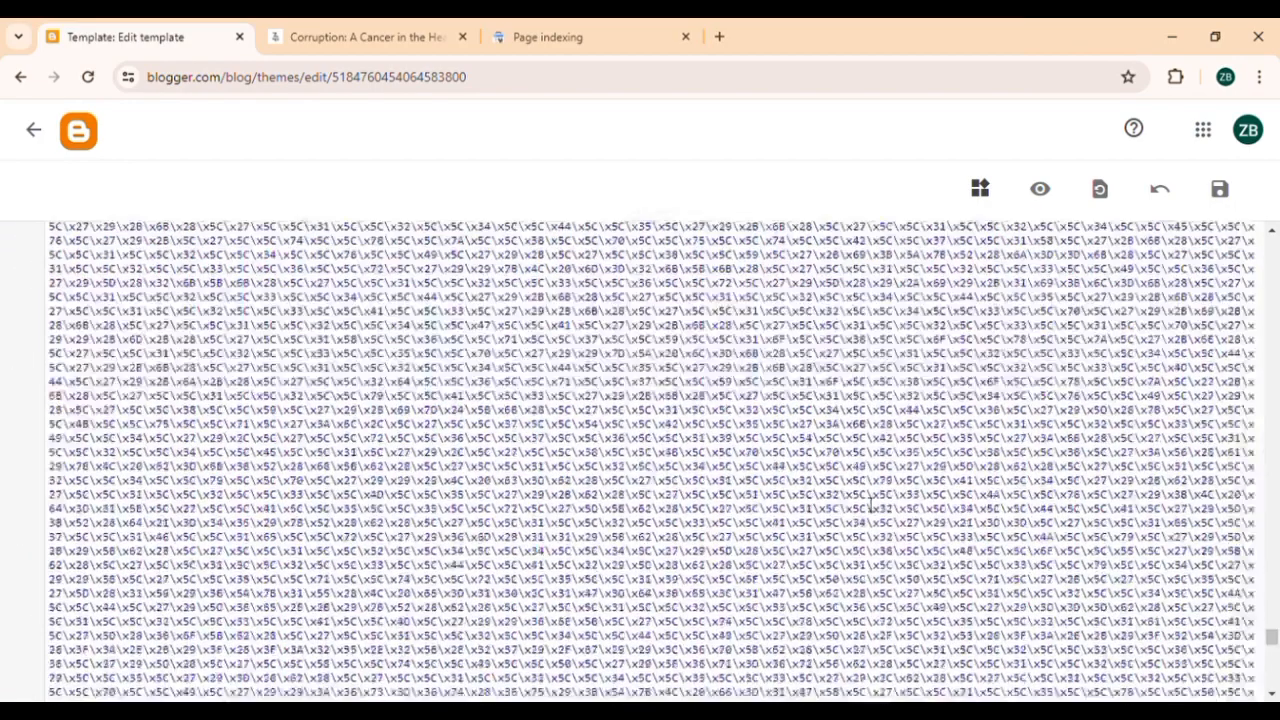
scroll(870, 505, "down", 15)
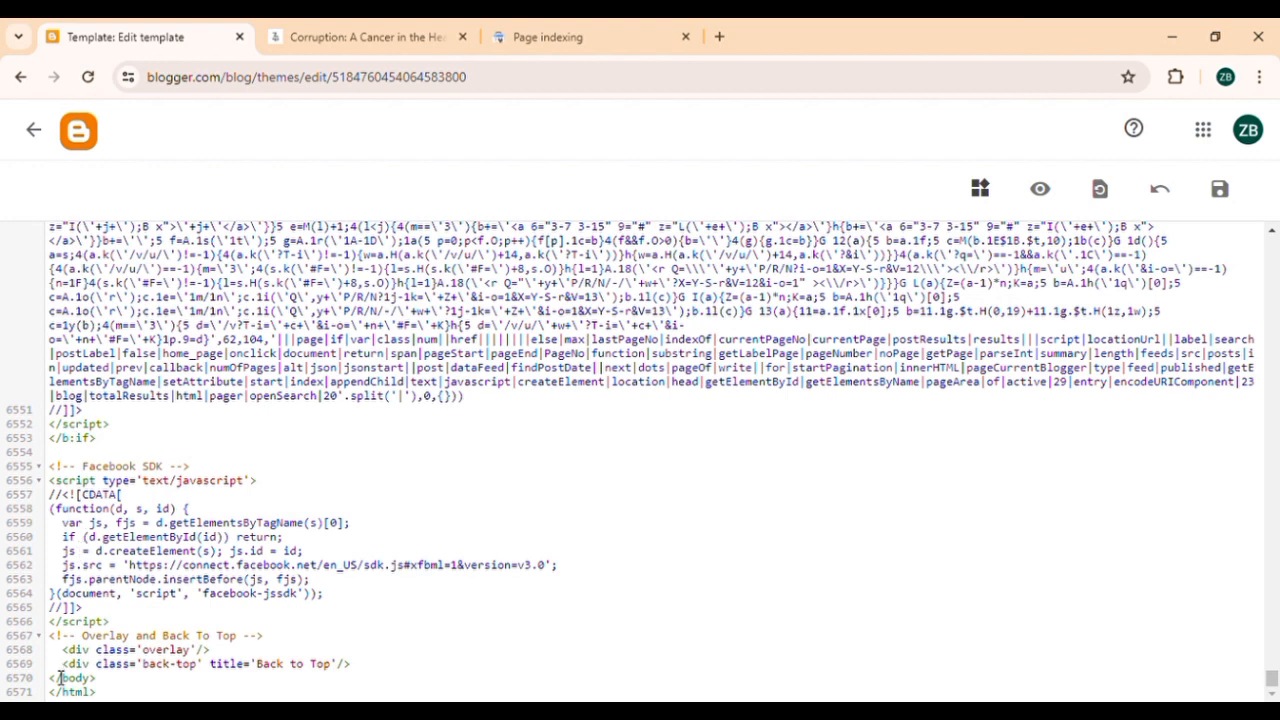
left_click_drag(95, 678, 47, 678)
left_click(119, 690)
left_click_drag(96, 679, 50, 681)
left_click(127, 686)
Paste the copied script on a new line after the back-top div, directly above the closing </body> tag.
left_click(381, 669)
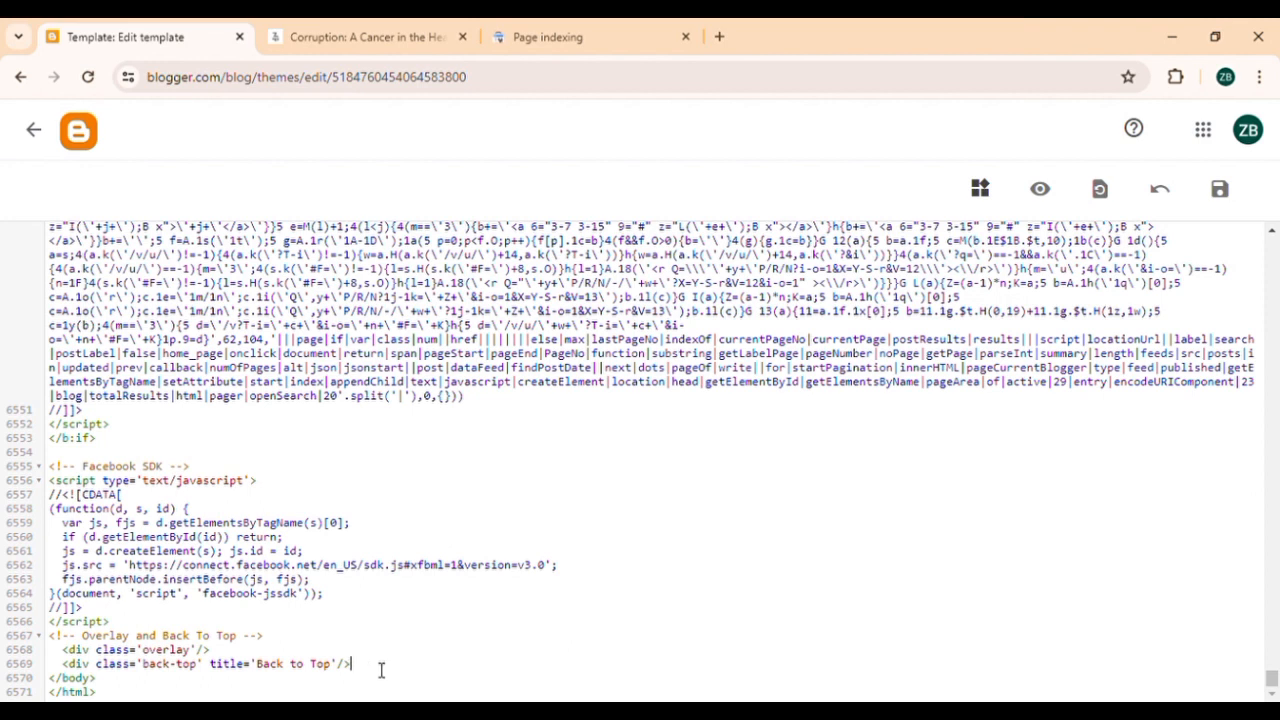
left_click(60, 664, "shift")
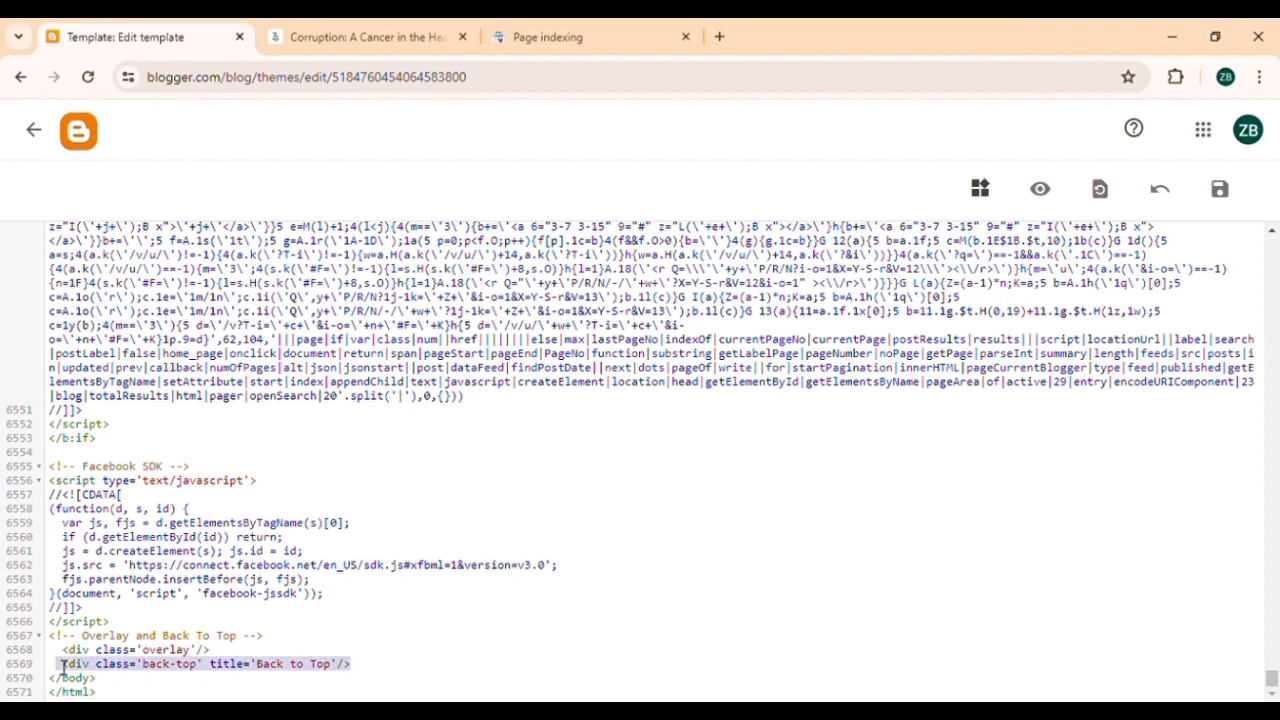
left_click(110, 692)
left_click_drag(96, 678, 57, 680)
left_click(112, 687)
left_click(369, 671)
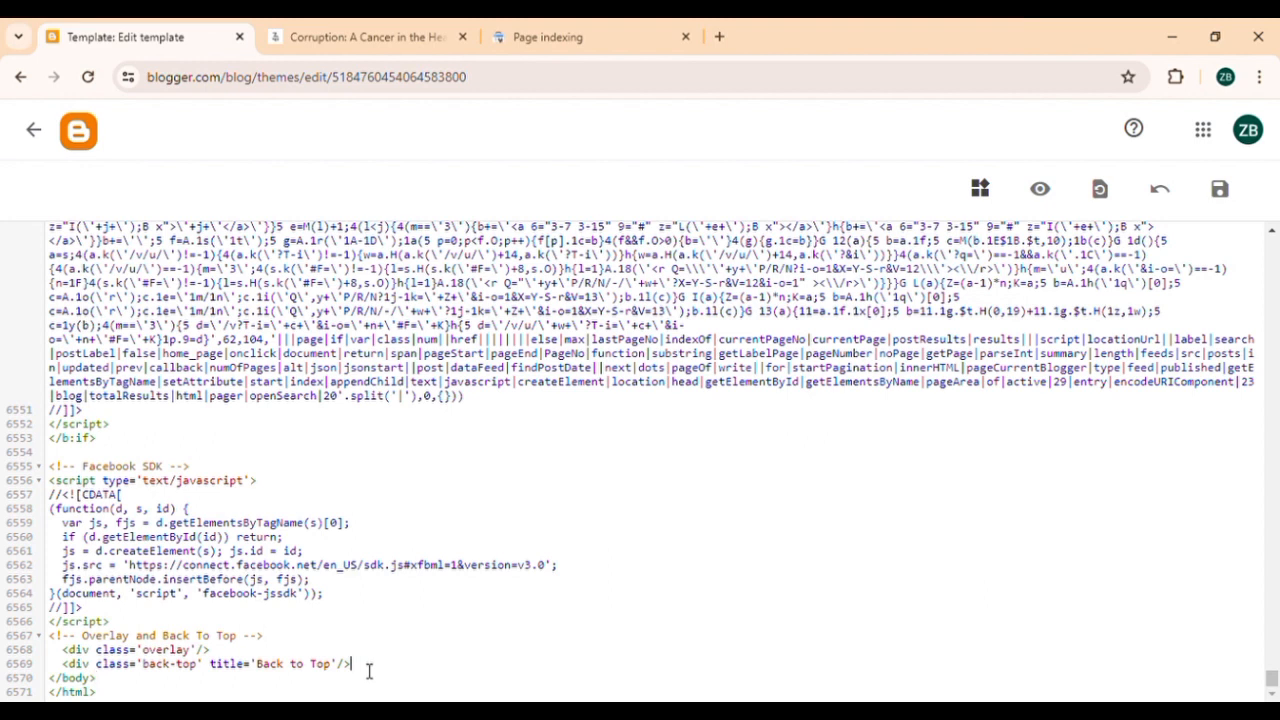
key("Return")
key("ctrl+v")
scroll(180, 610, "down", 1)
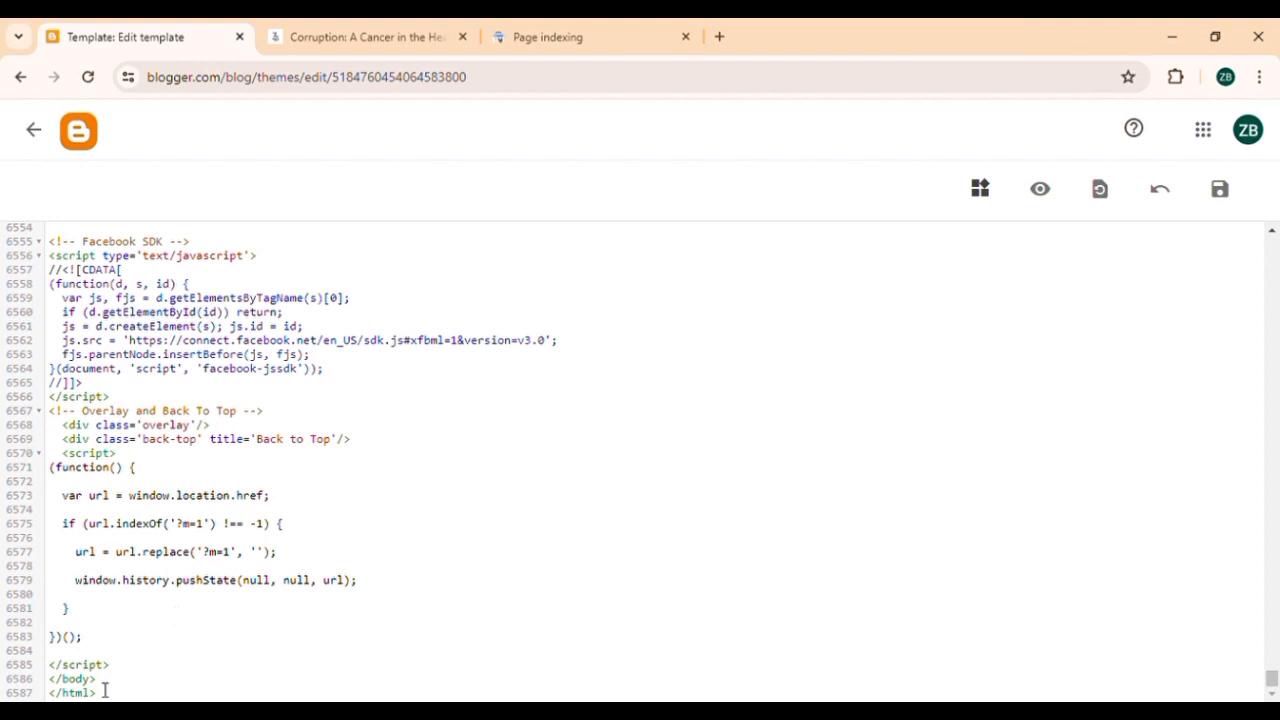
Check the </body> tag below the inserted script and save the theme's HTML.
key("Down")
left_click_drag(35, 680, 171, 680)
key("Up")
left_click(1220, 190)
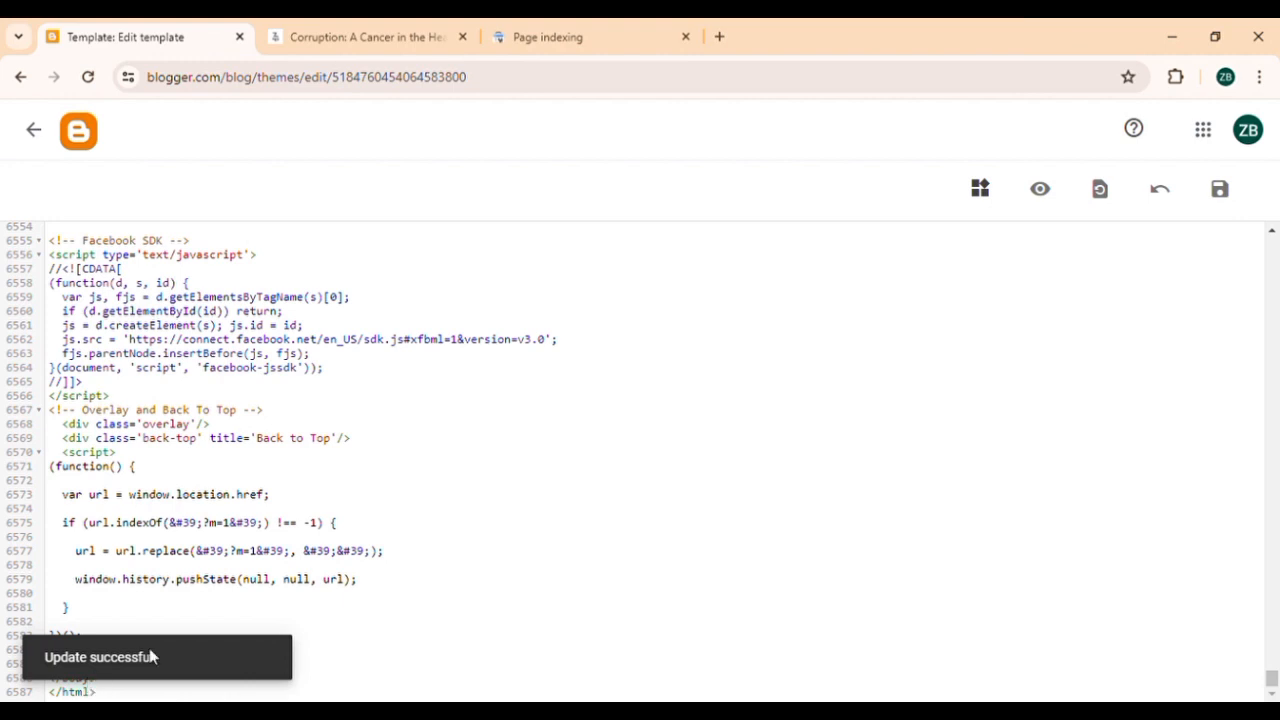
Leave the HTML editor, review the custom redirects in the blog's settings and close them without changes.
left_click(41, 146)
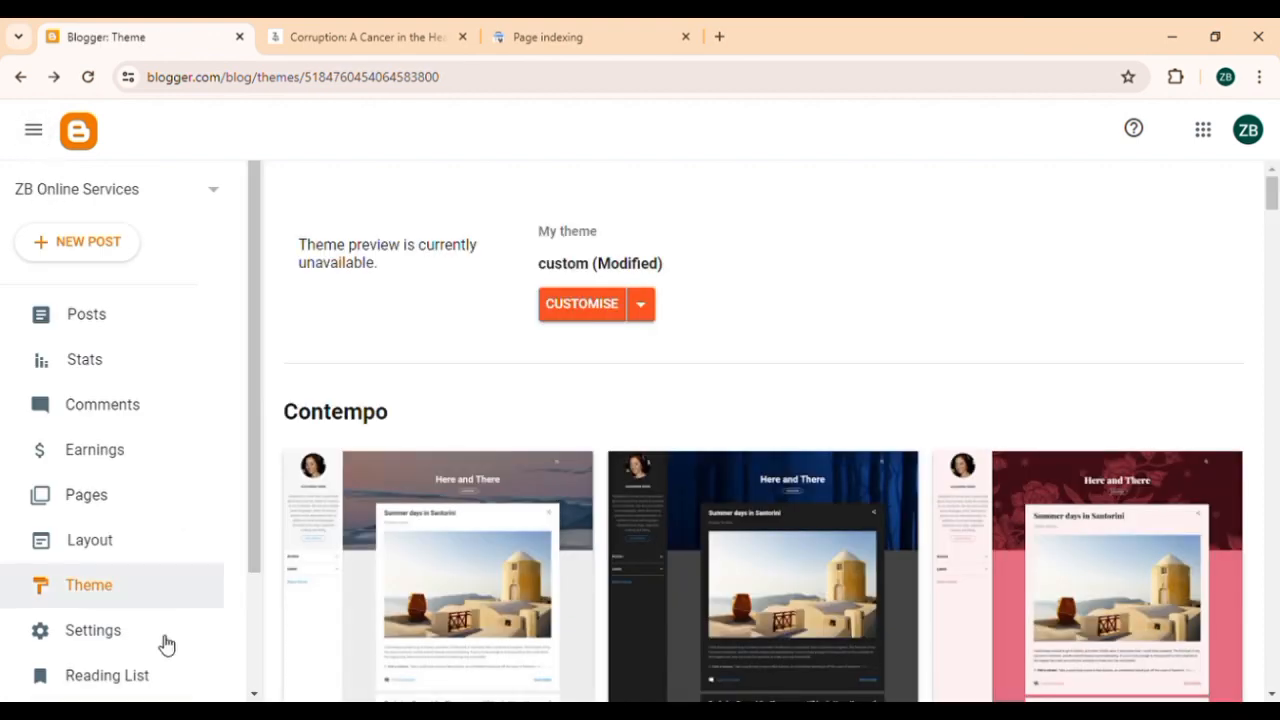
left_click(163, 640)
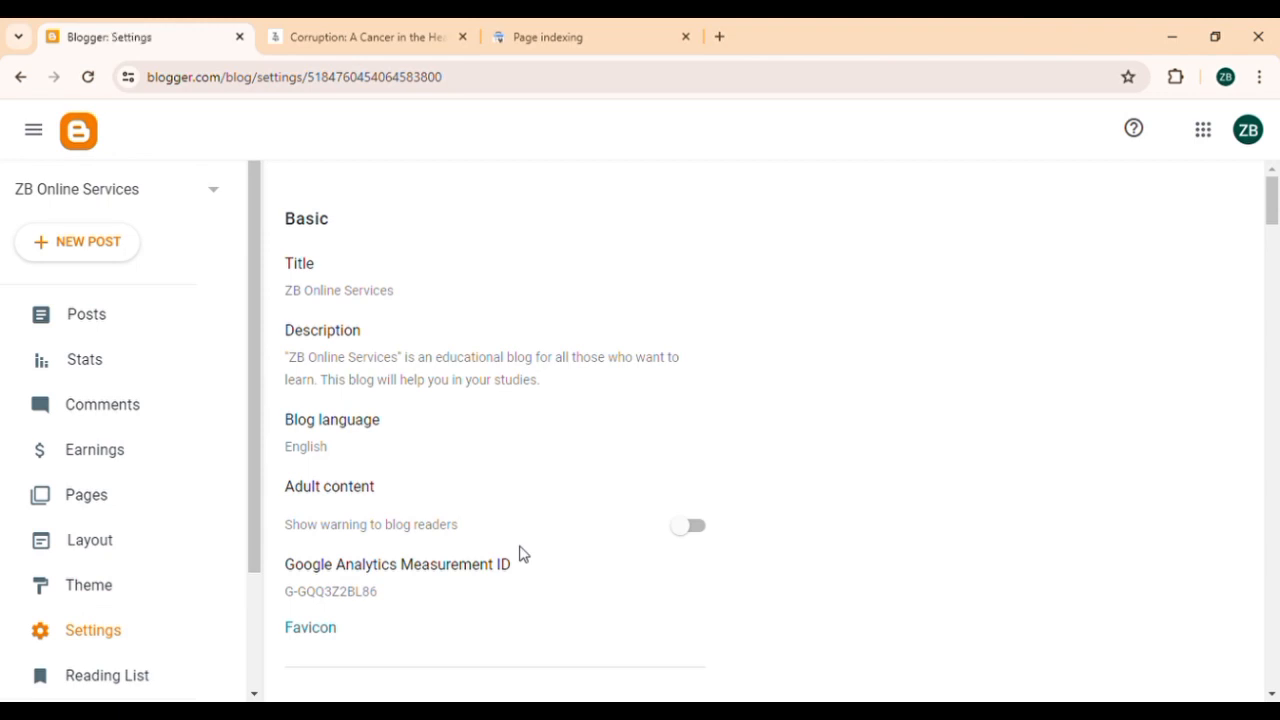
scroll(522, 553, "down", 15)
scroll(522, 553, "down", 12)
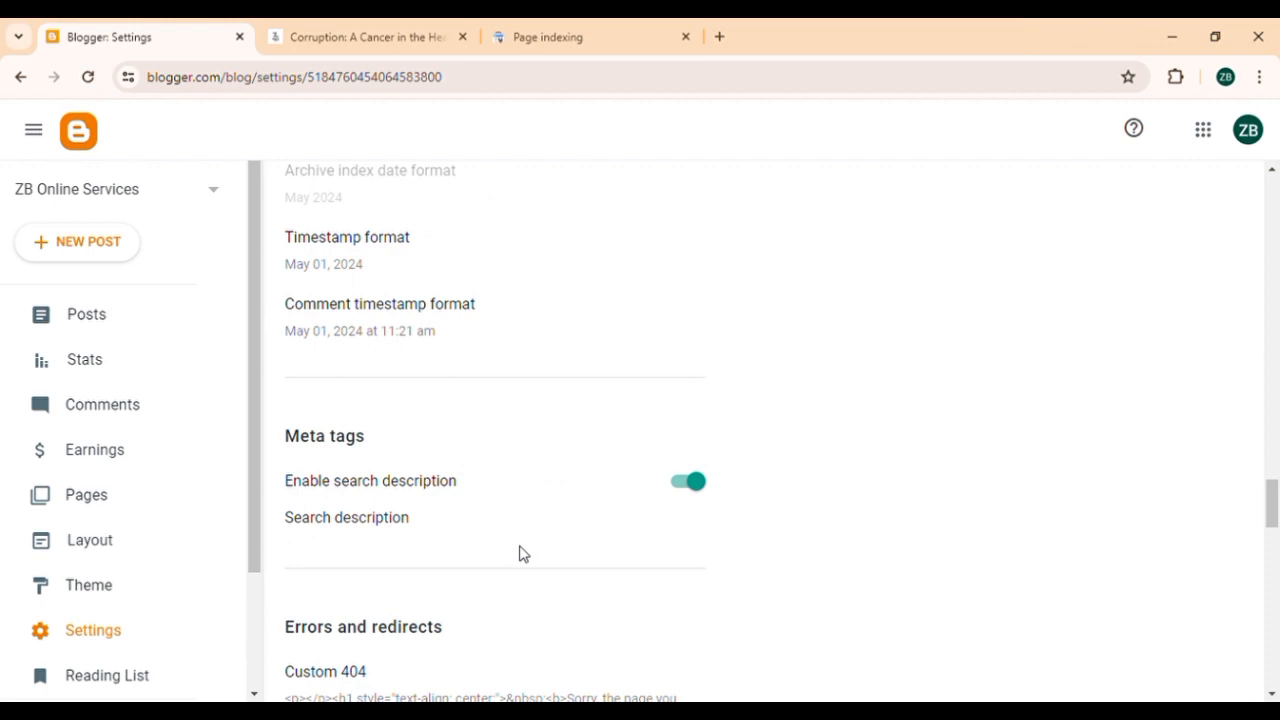
scroll(522, 554, "down", 5)
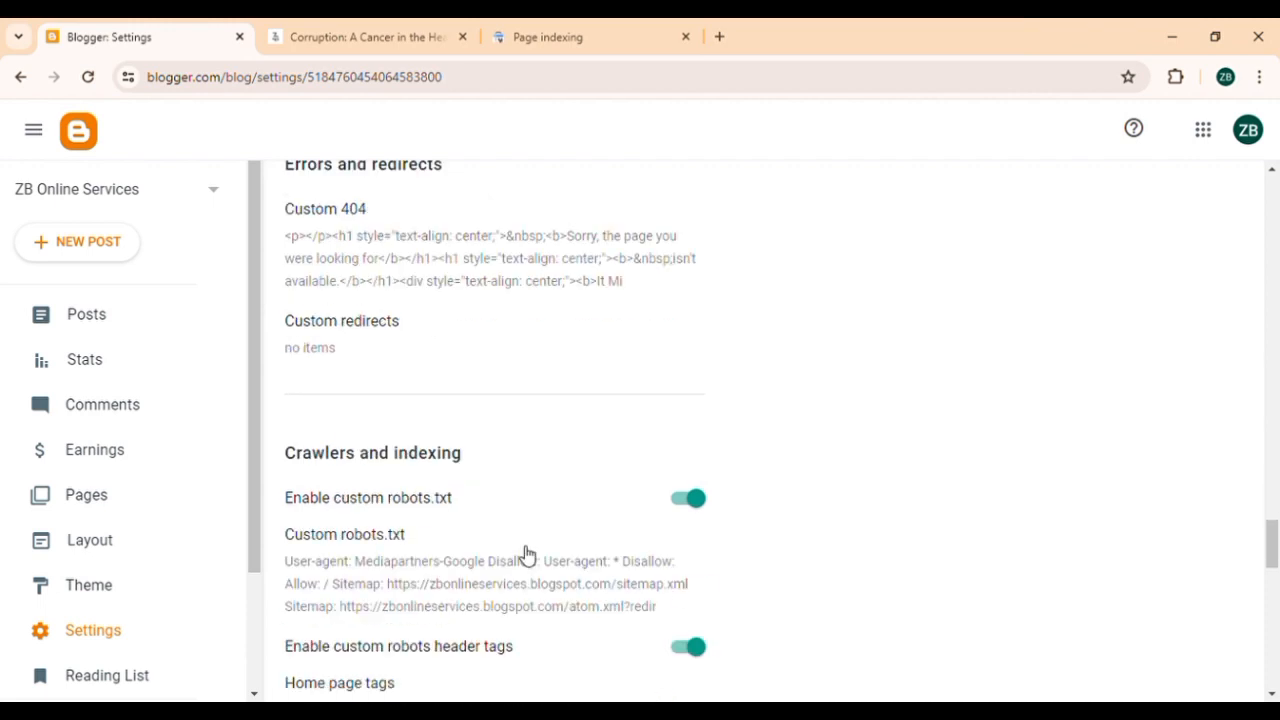
left_click(304, 354)
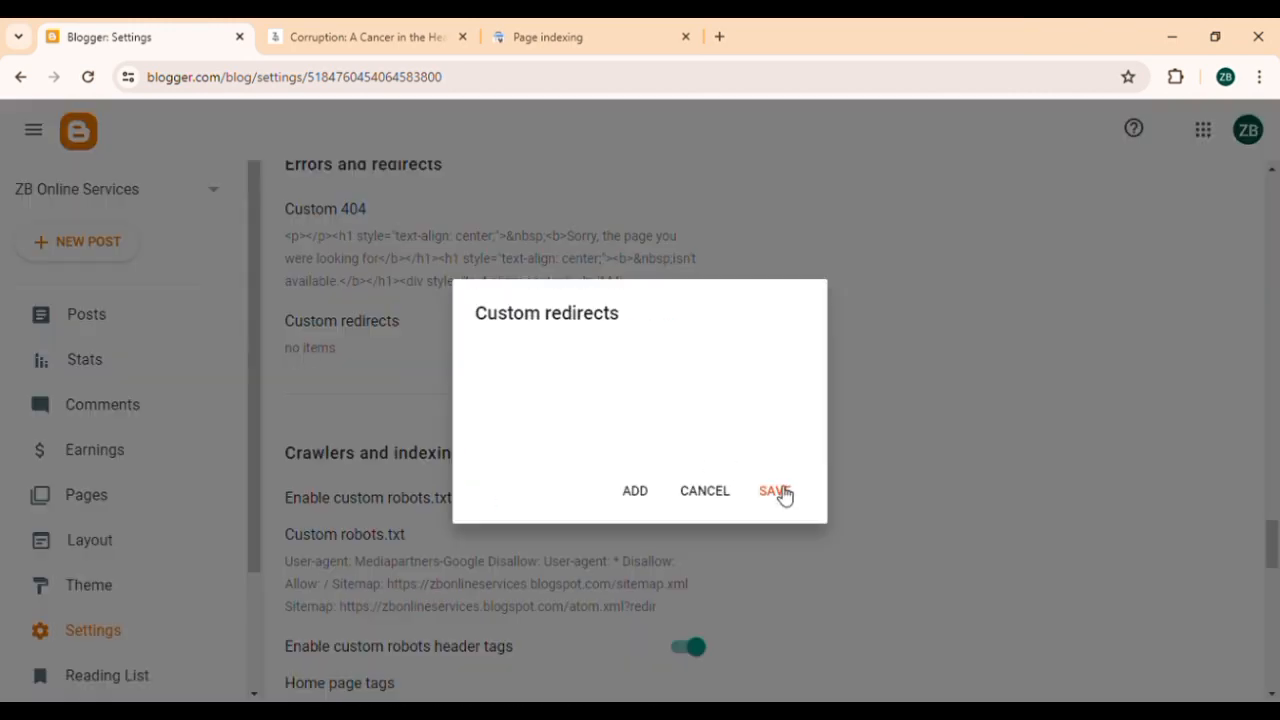
left_click(705, 491)
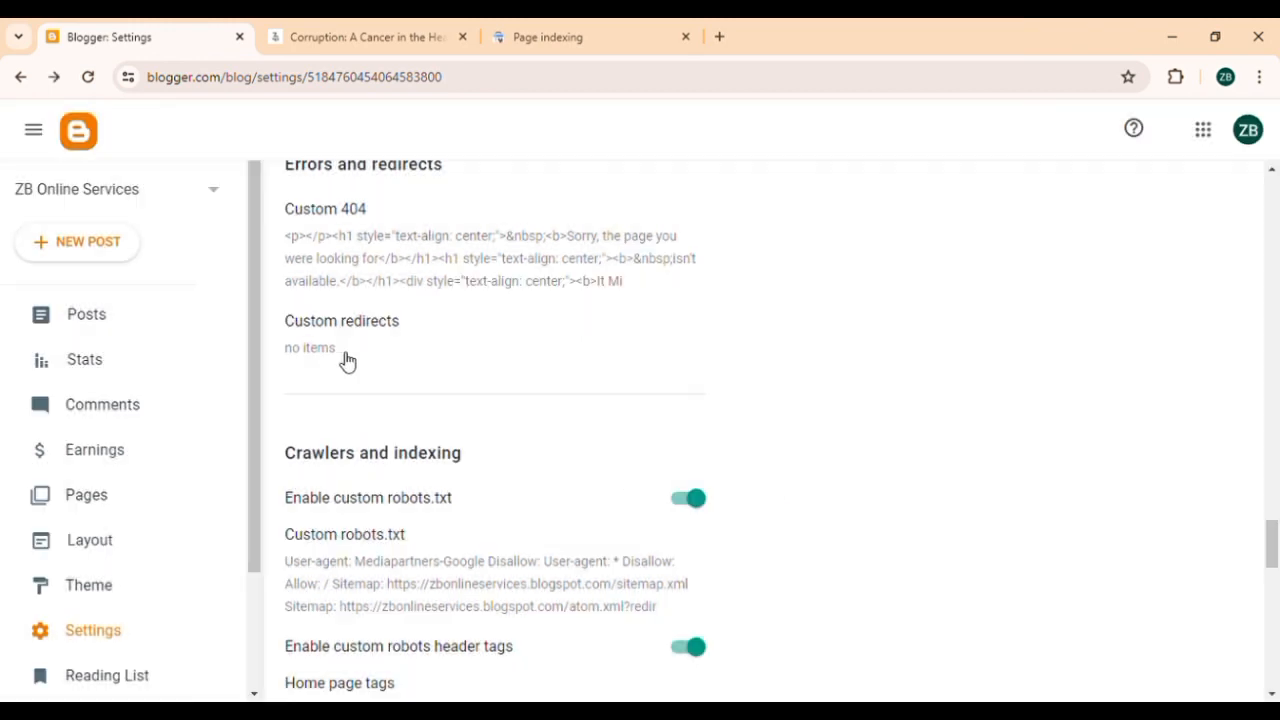
Review the Page indexing report and the ?m=1 ending in the open corruption essay's address.
left_click(547, 37)
scroll(489, 483, "down", 3)
left_click(388, 27)
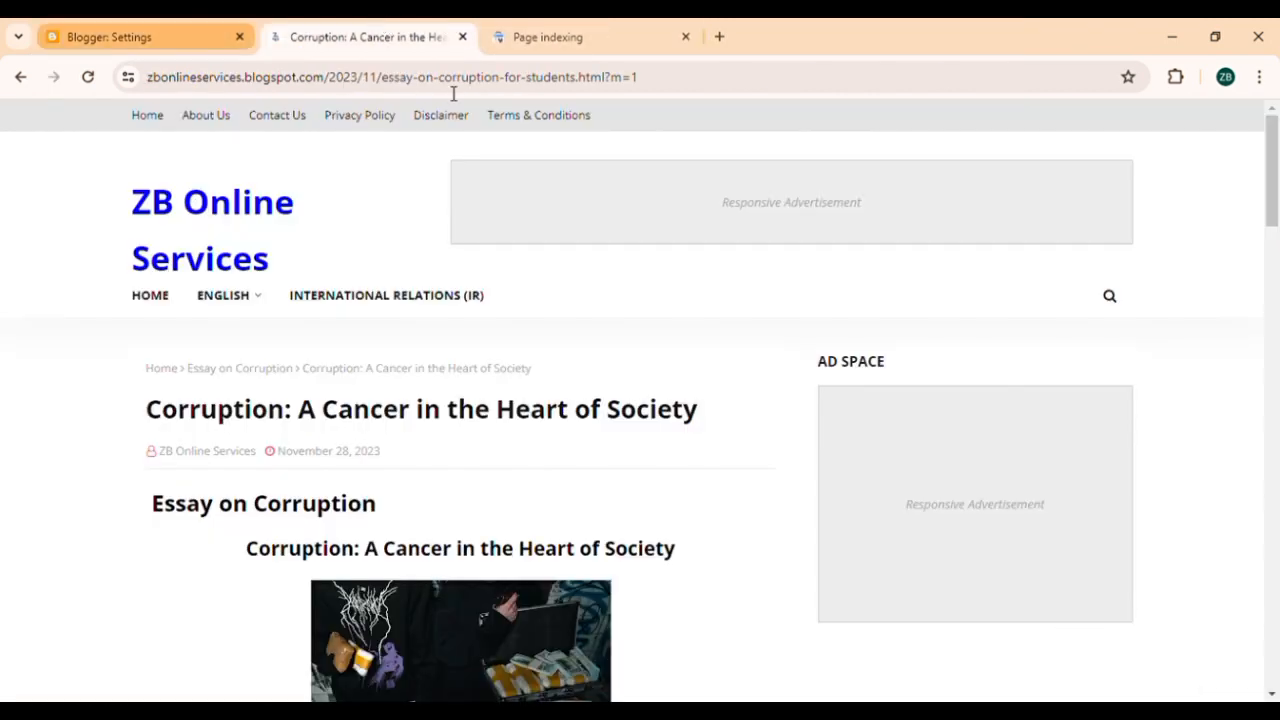
left_click(629, 77)
Go to the blog's home page, search it for "corruption" and open the post "Corruption: A Cancer in the Heart of Society".
left_click(171, 300)
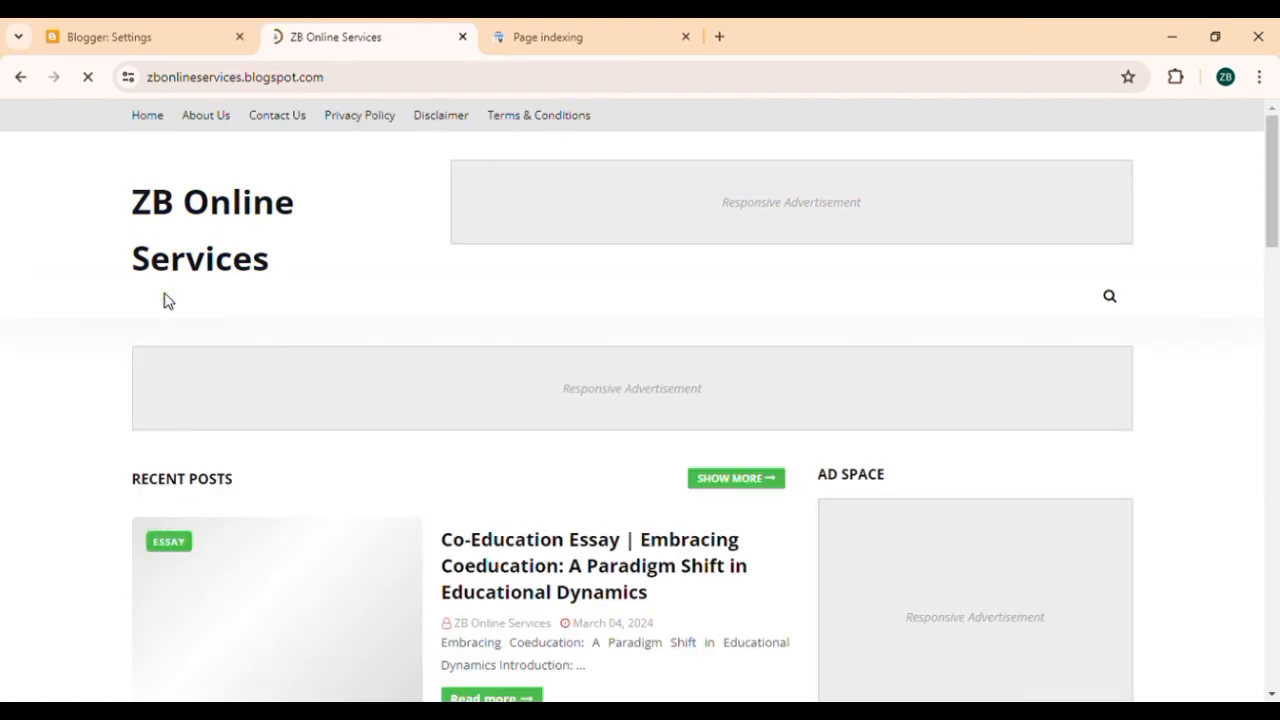
left_click(1111, 298)
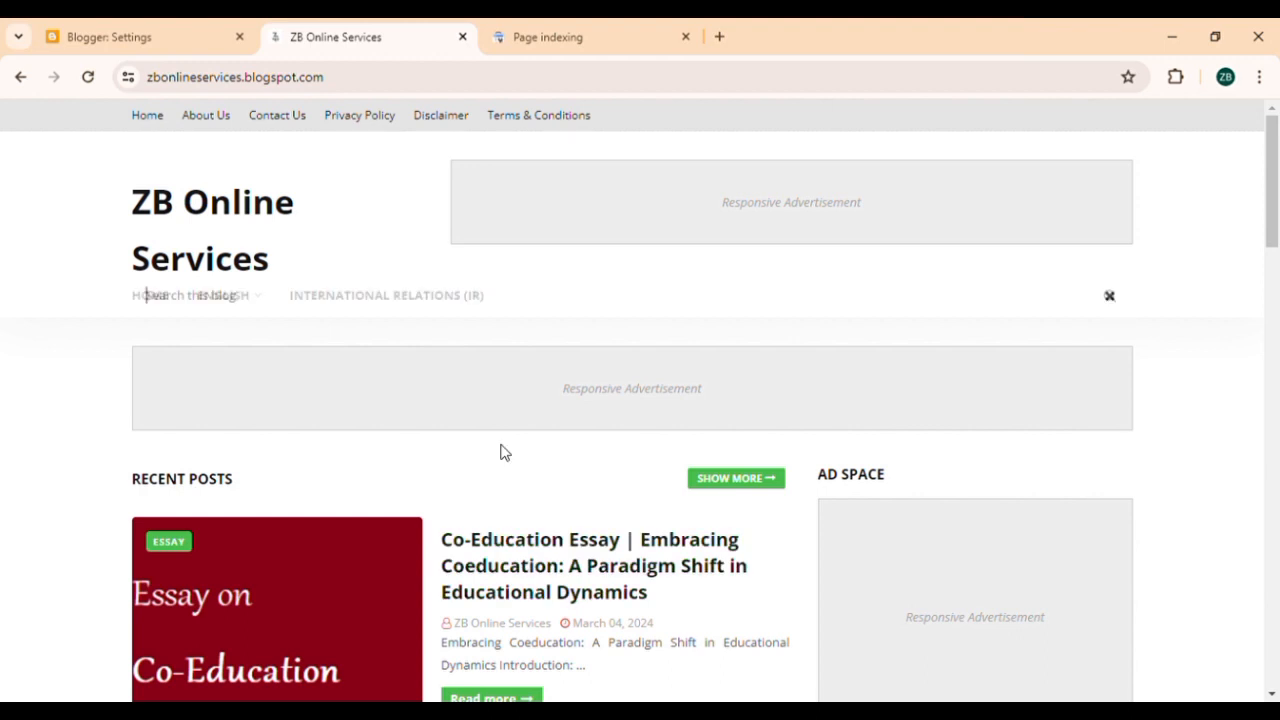
type("corruption")
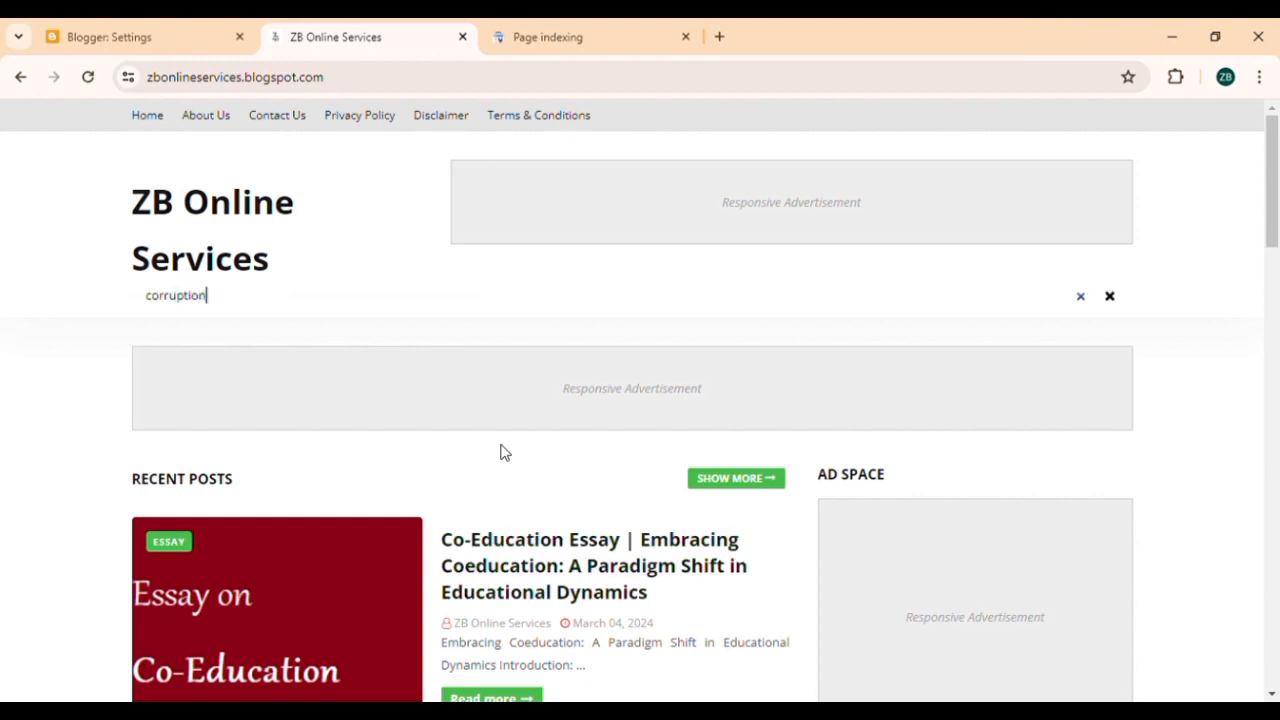
key("Return")
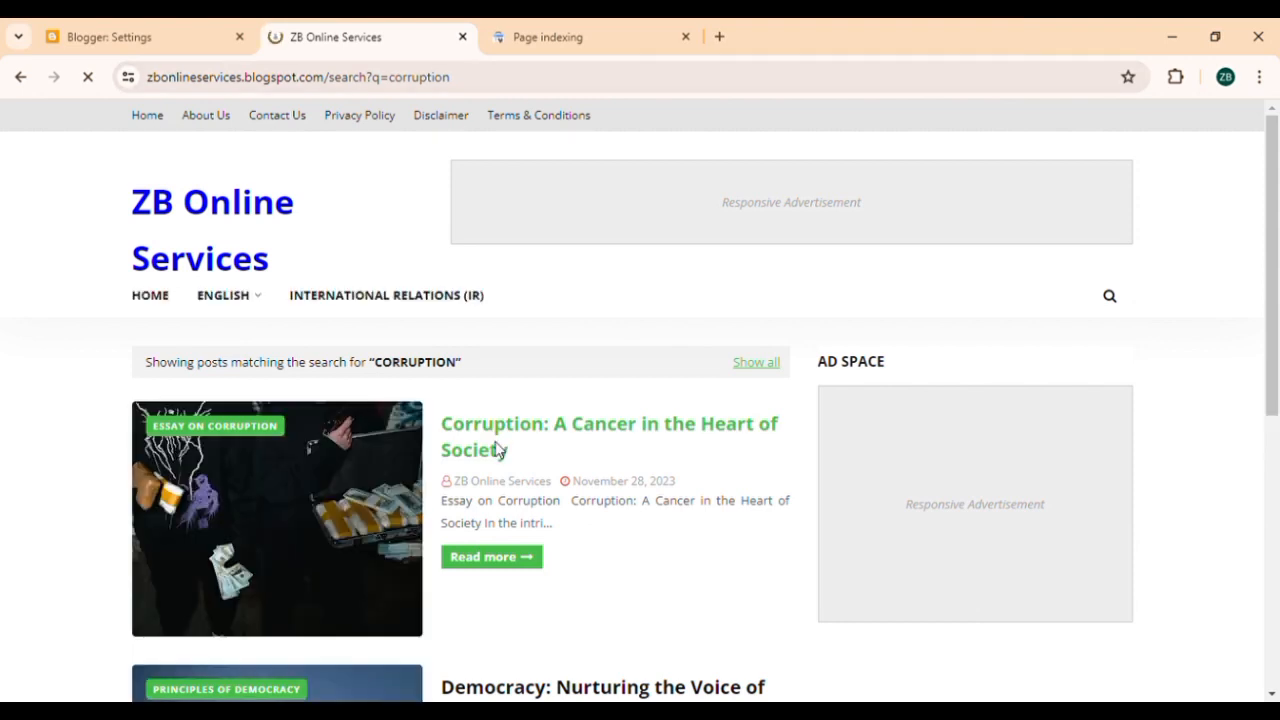
left_click(499, 449)
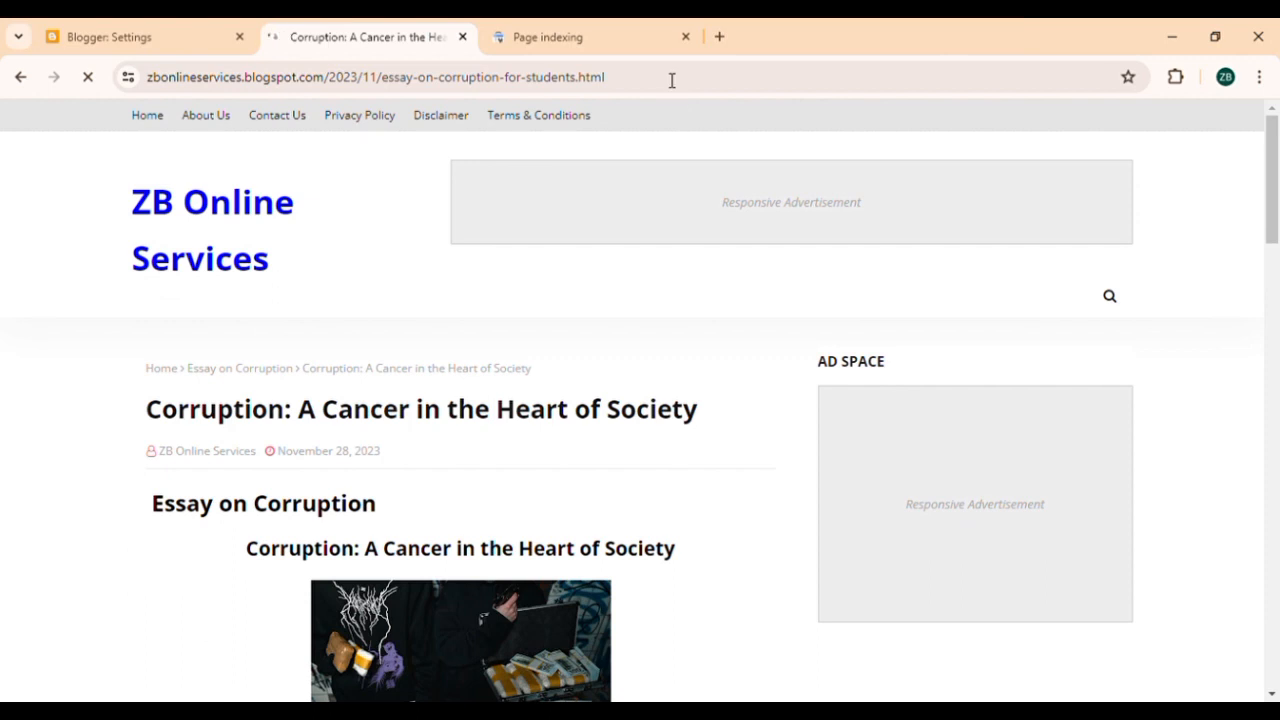
Test the theme script by loading the corruption essay's address with ?m=1 appended, and close the developer tools' mobile preview.
left_click(672, 80)
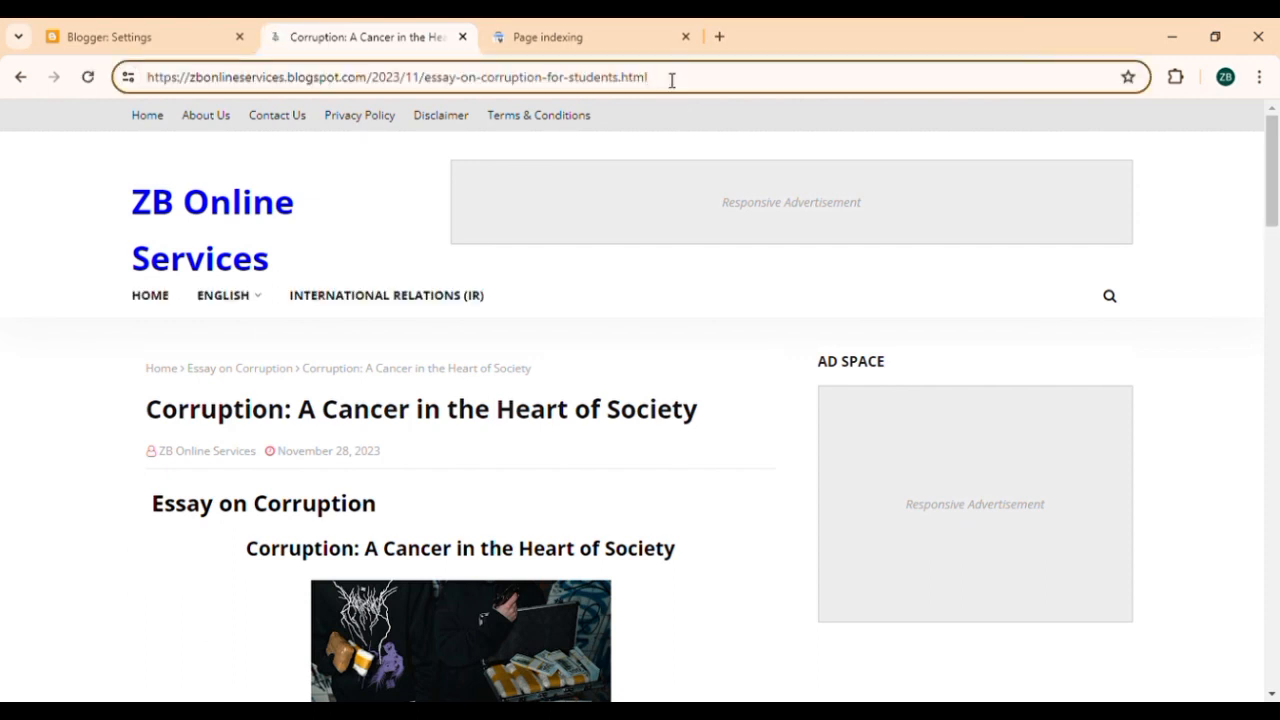
type("?")
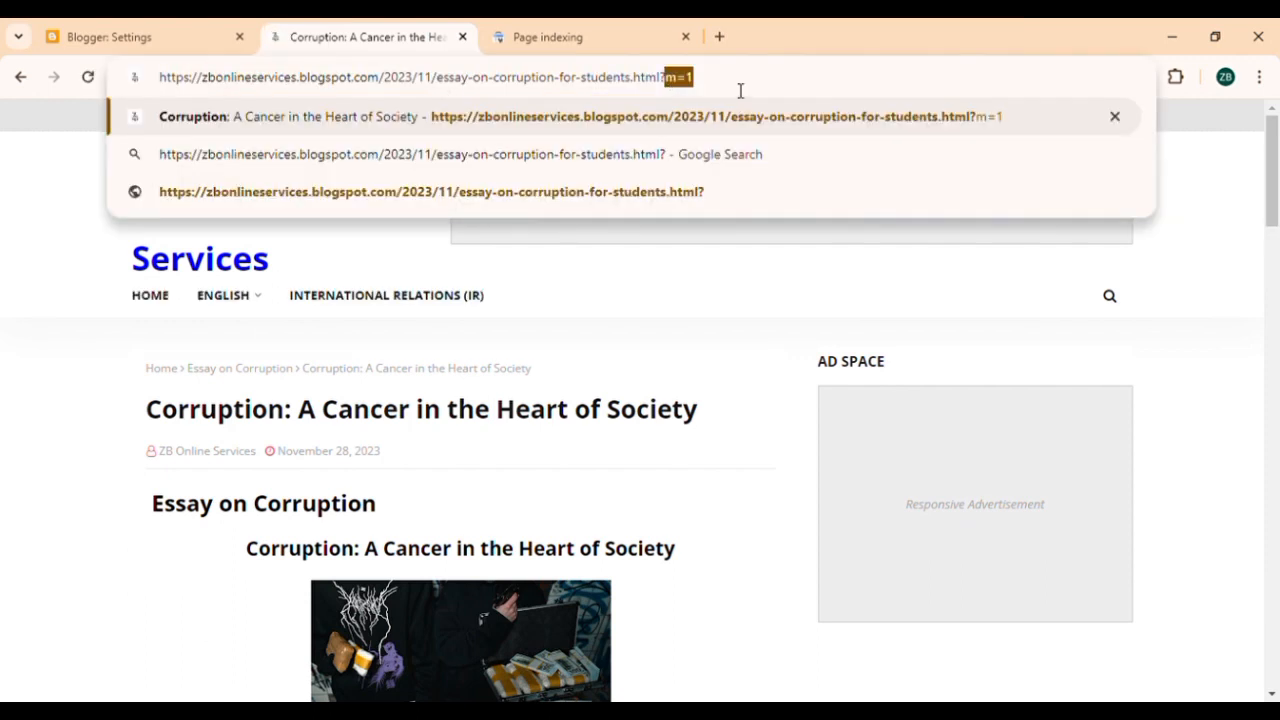
key("Right")
key("Return")
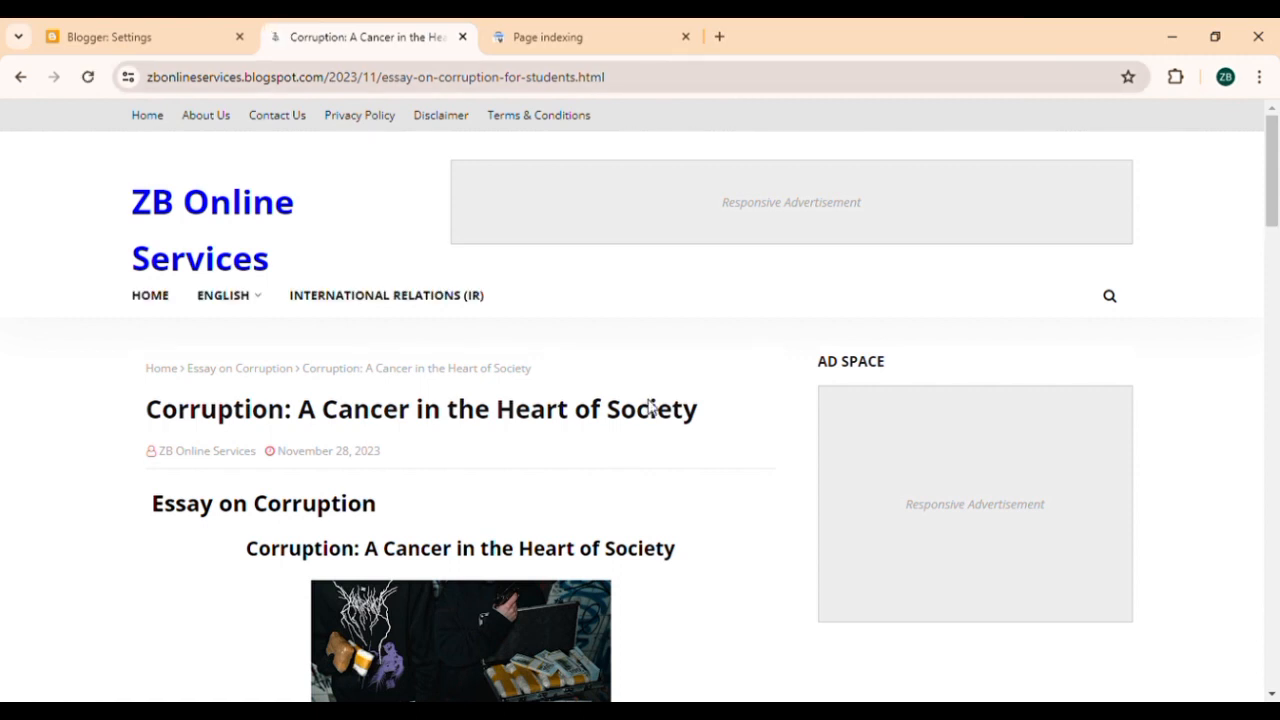
scroll(650, 407, "down", 2)
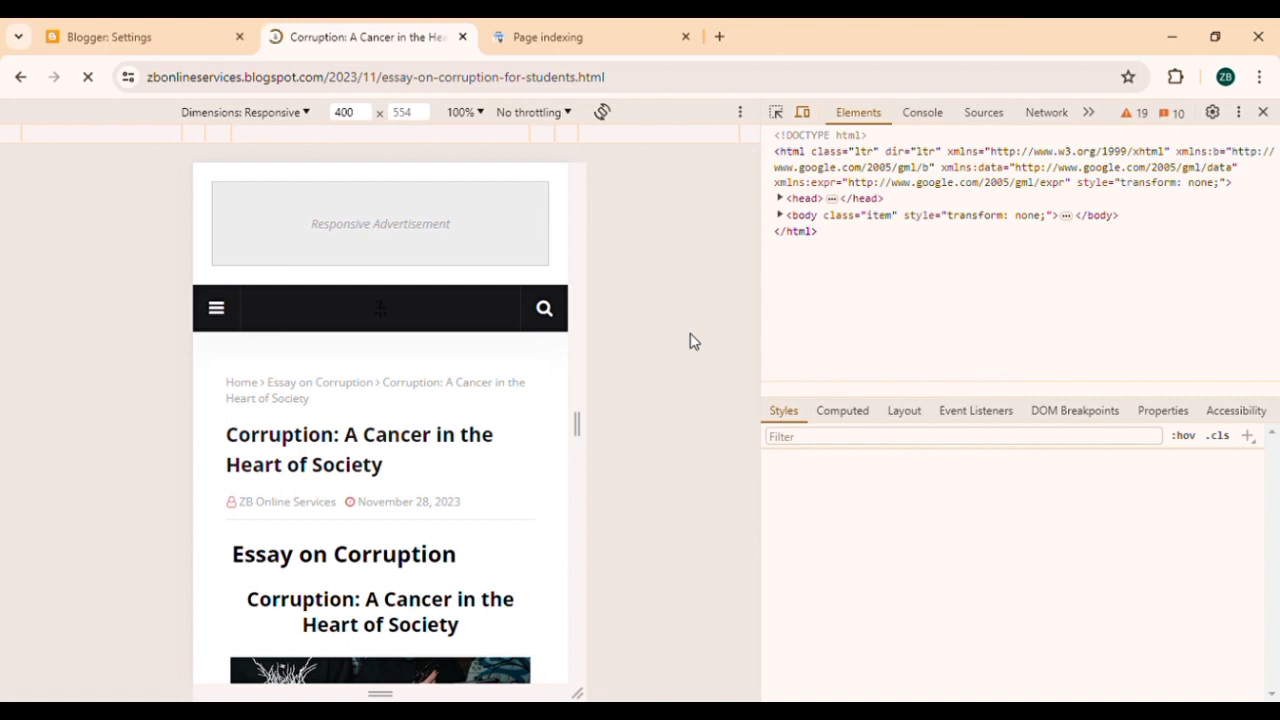
left_click(1264, 113)
Open the democracy essay from the blog's Essay category and test its address with ?m=1 appended.
mouse_move(229, 303)
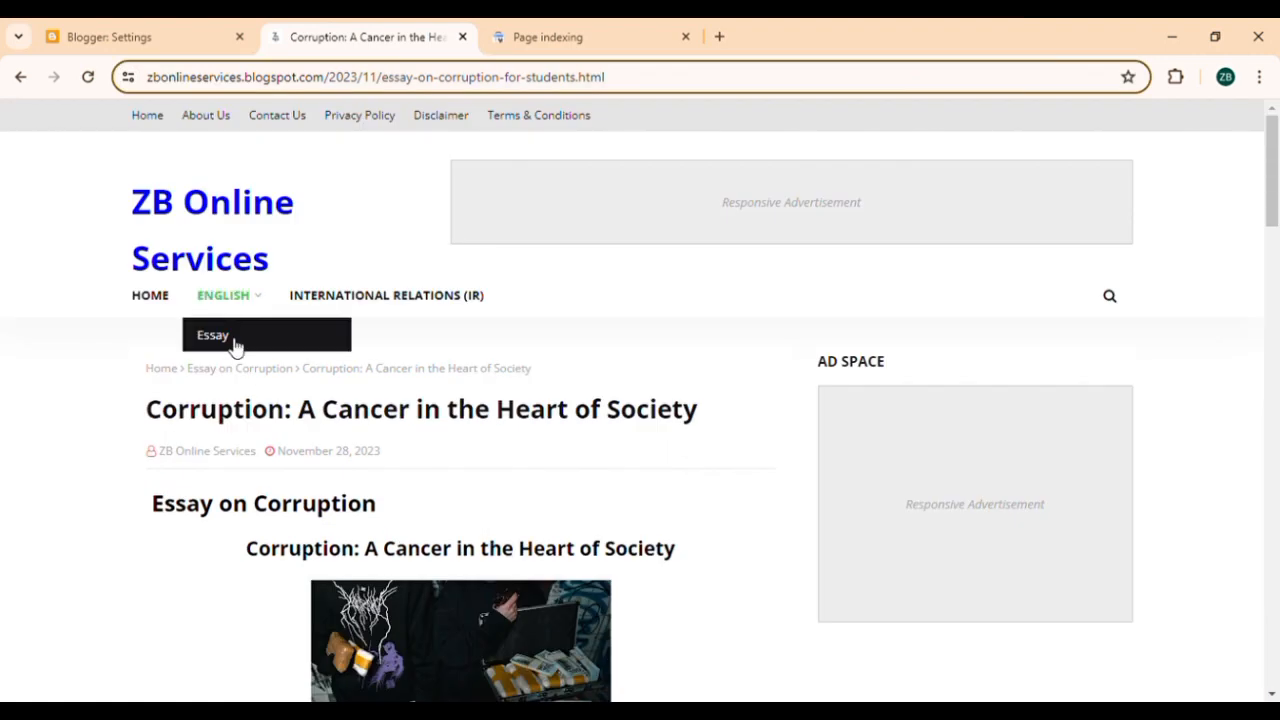
left_click(235, 345)
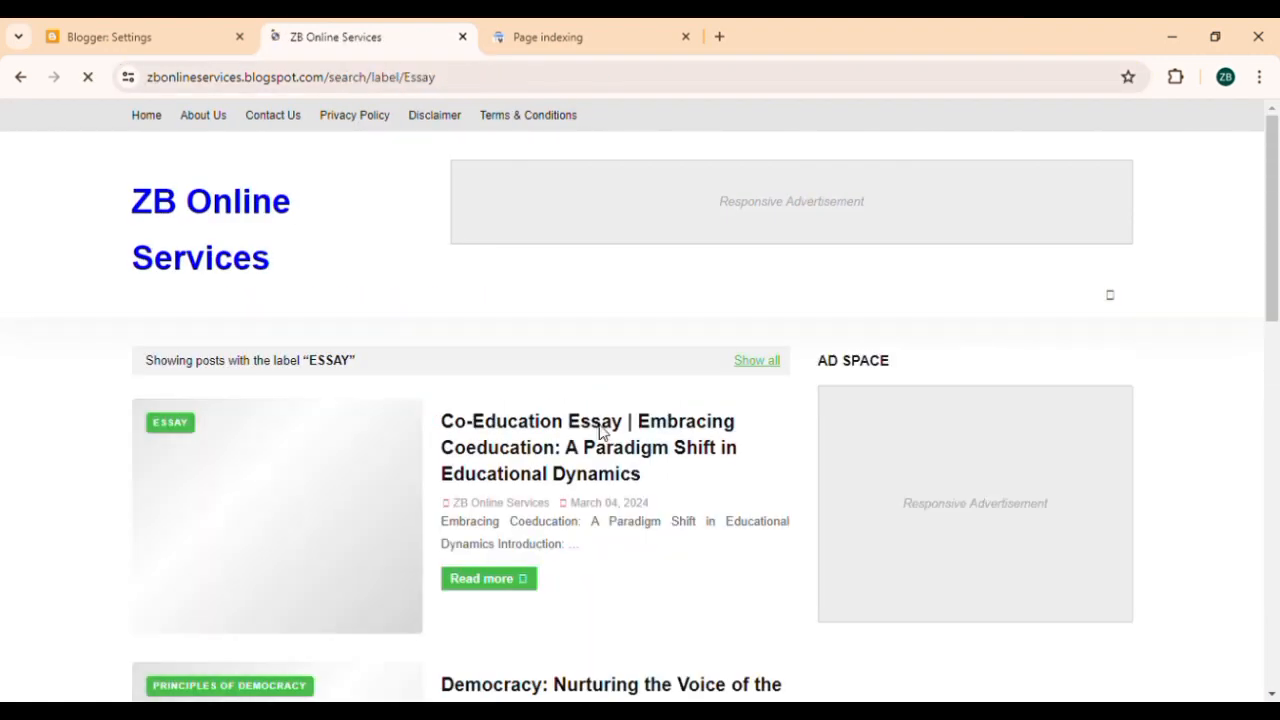
scroll(600, 430, "down", 3)
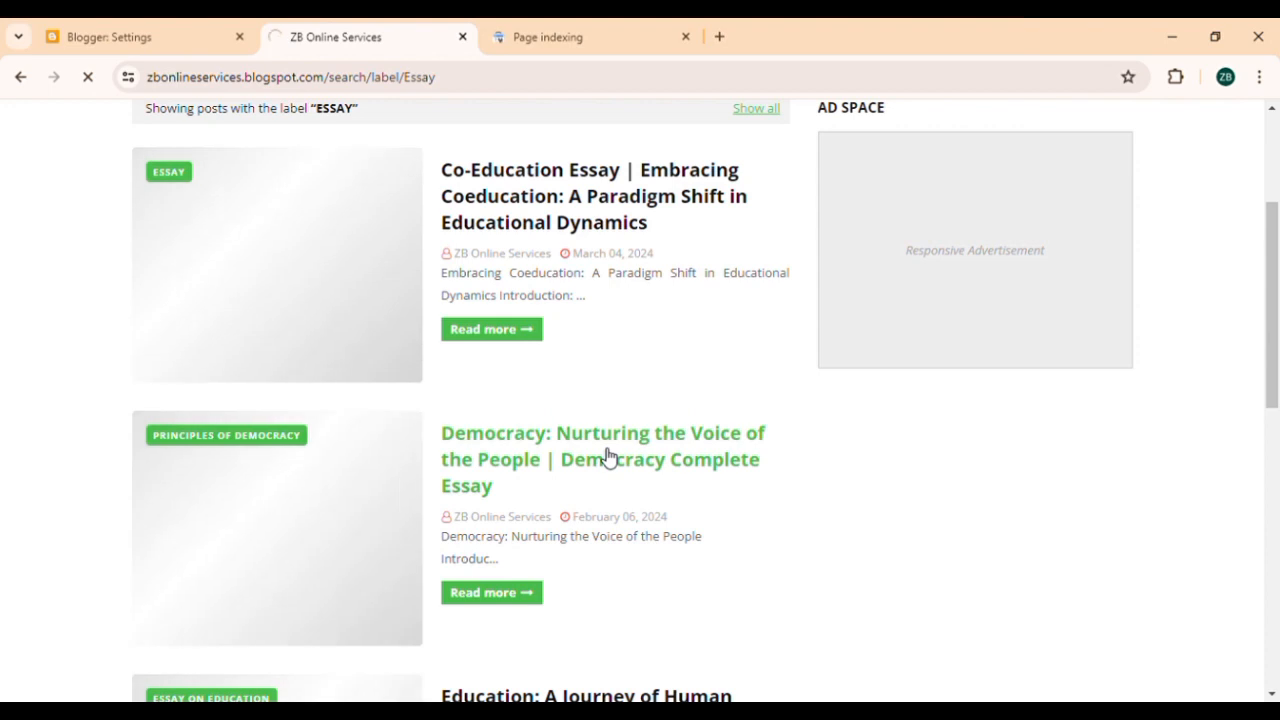
left_click(610, 457)
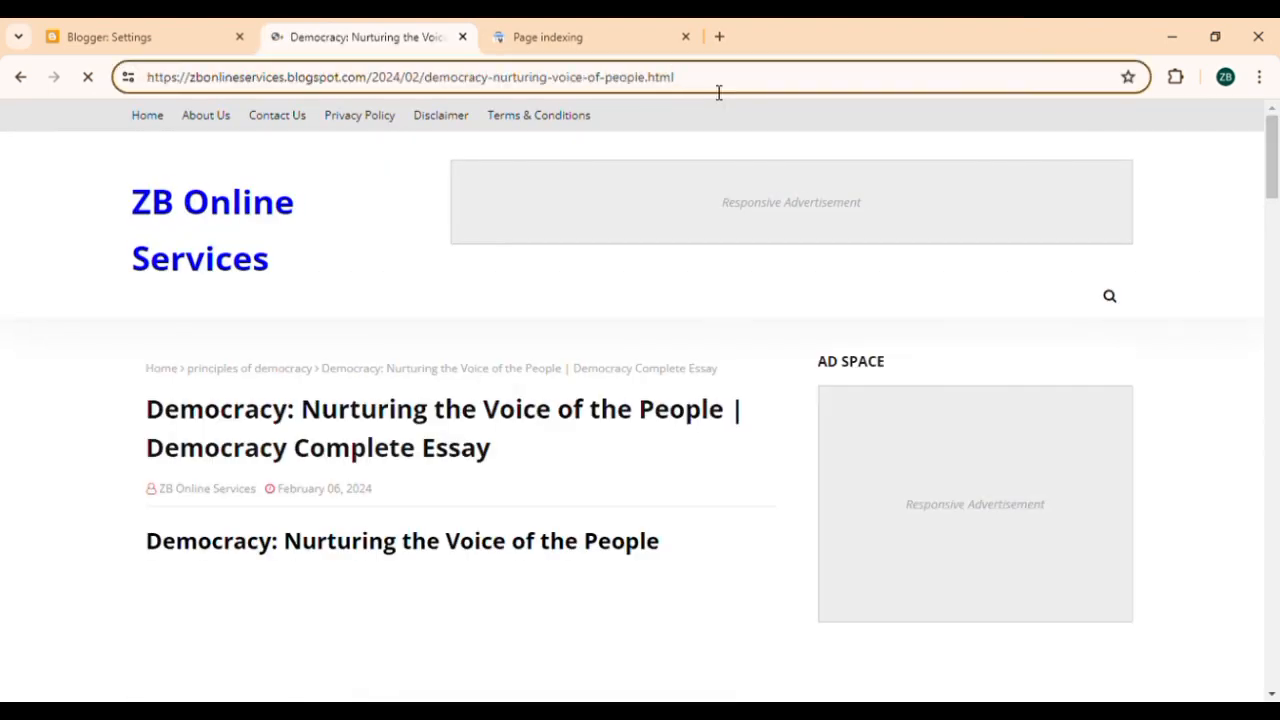
type("?m=1")
key("Return")
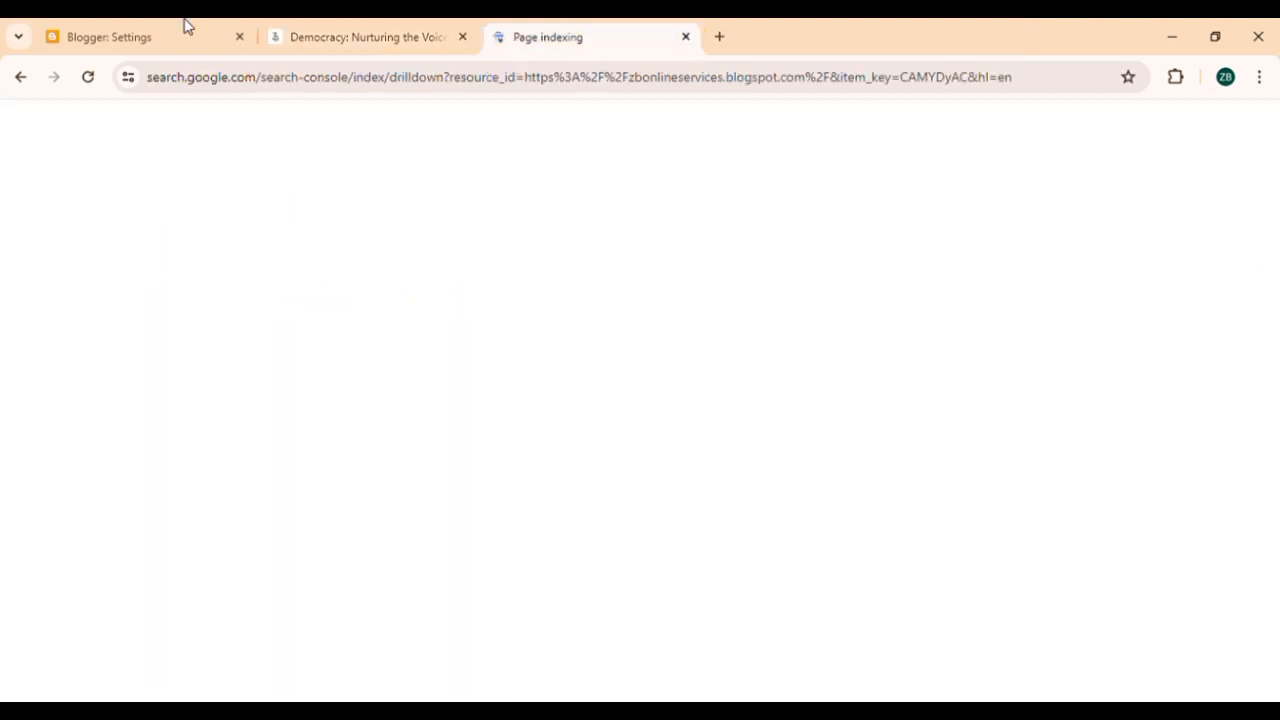
Switch to Google Search Console and review the "Duplicate without user-selected canonical" report and its example URL.
left_click(185, 27)
left_click(600, 28)
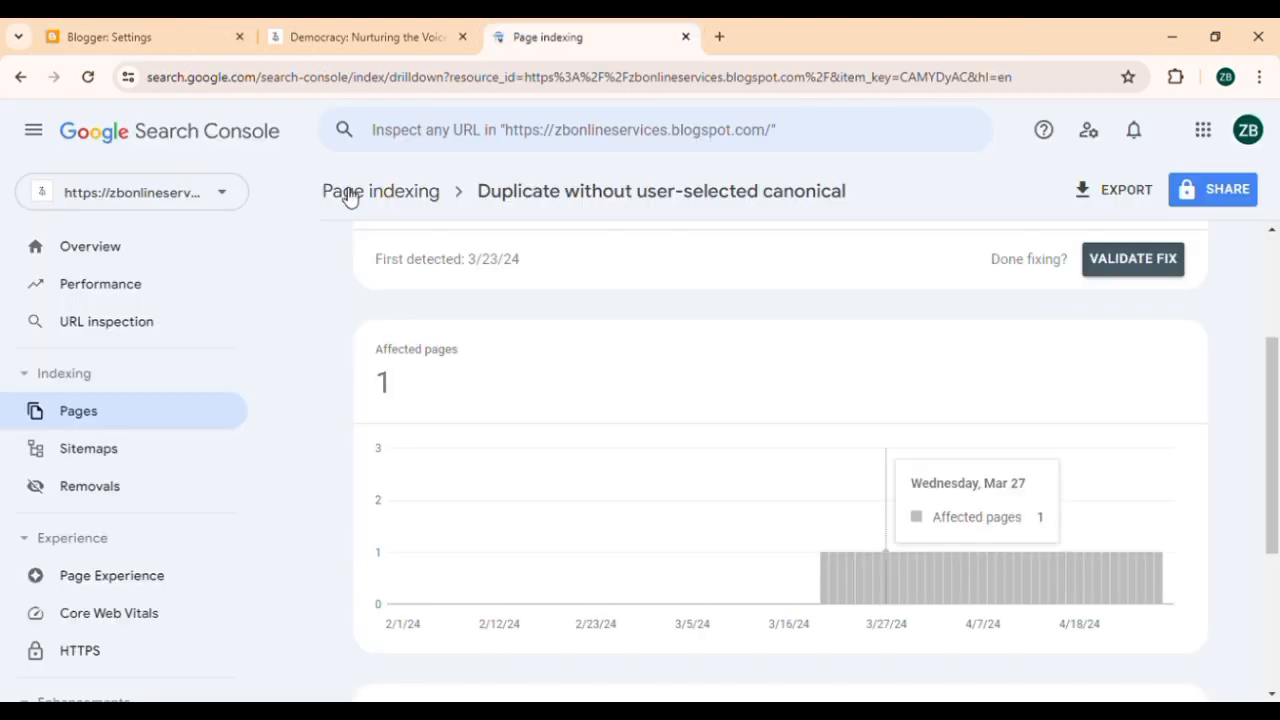
scroll(528, 471, "down", 2)
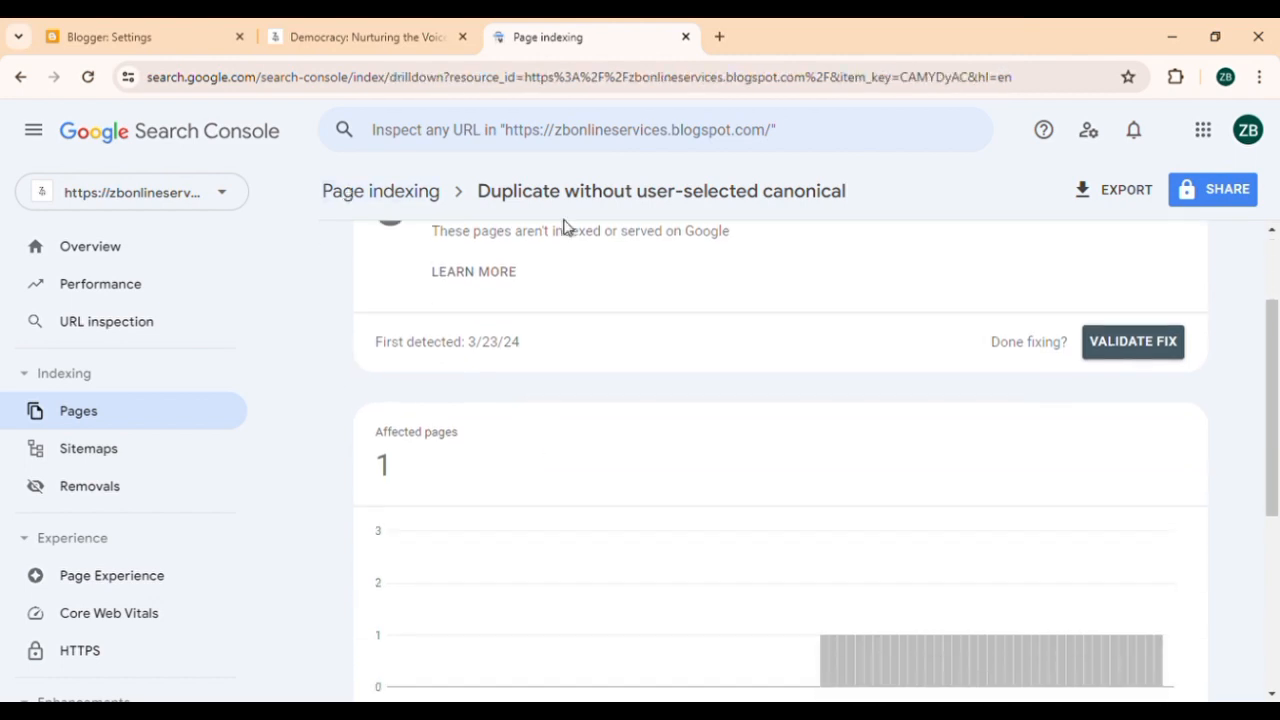
scroll(768, 476, "up", 2)
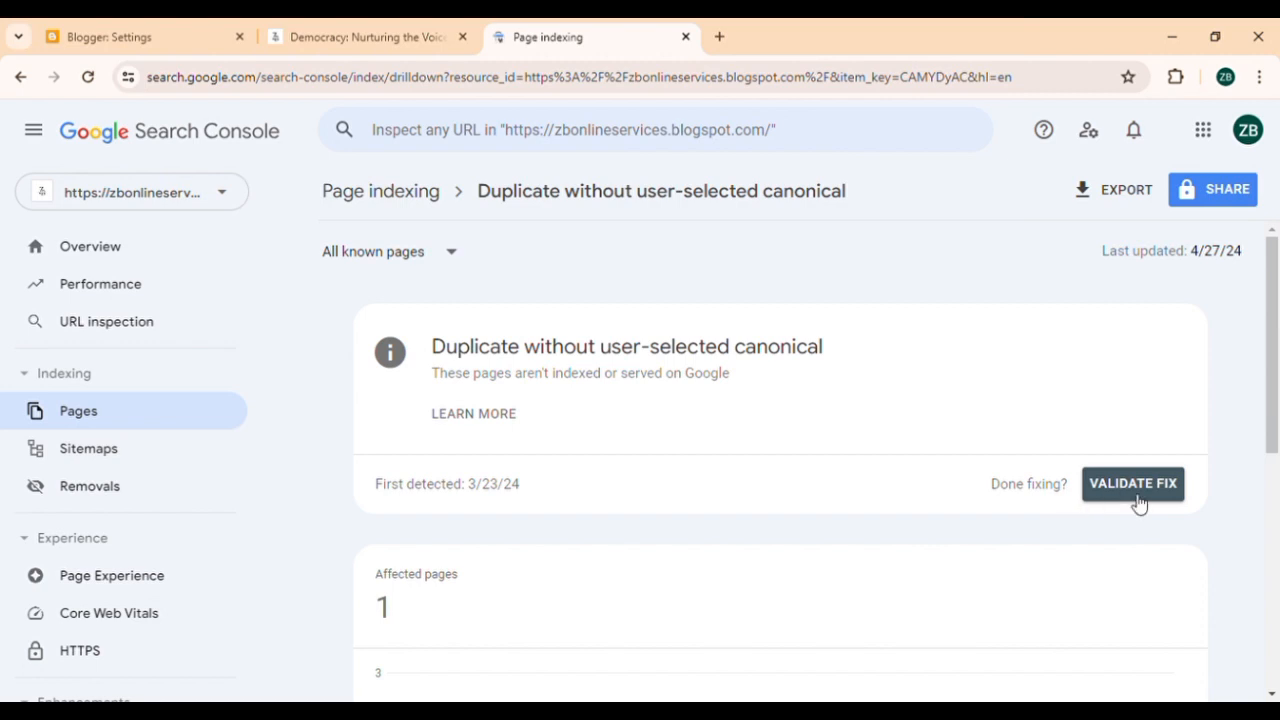
scroll(637, 511, "down", 7)
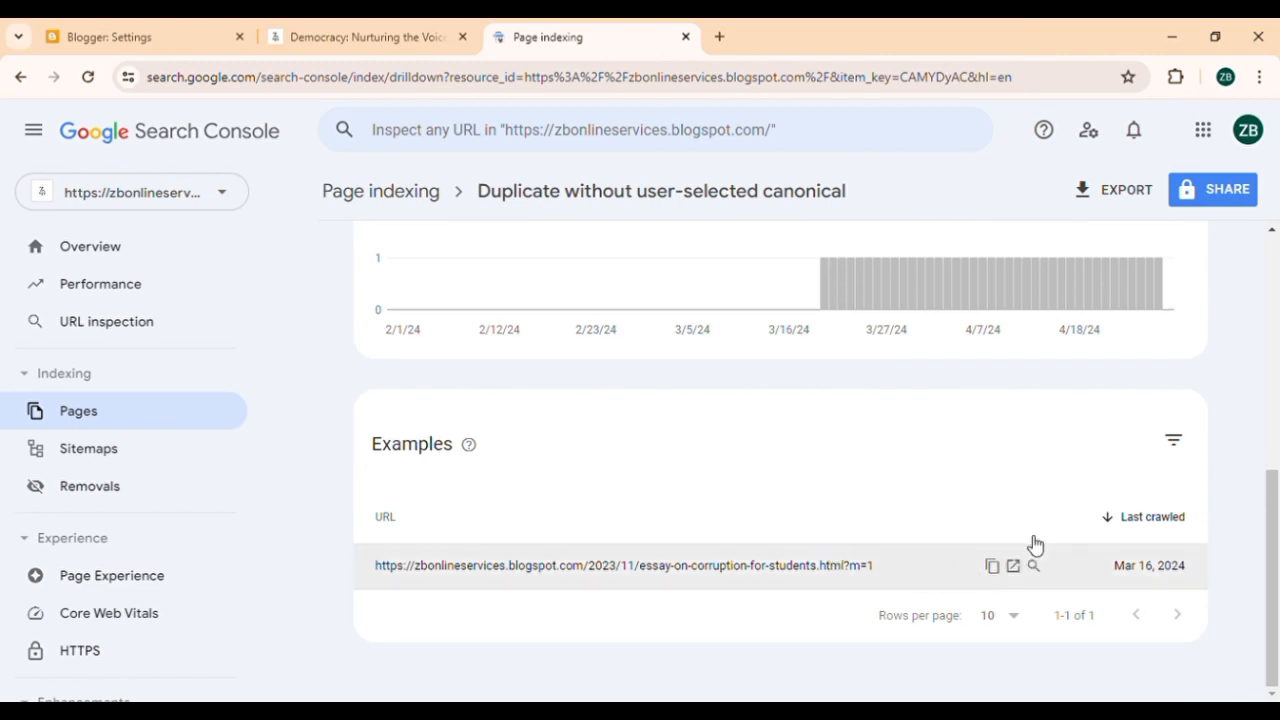
scroll(998, 443, "up", 5)
scroll(1001, 443, "down", 1)
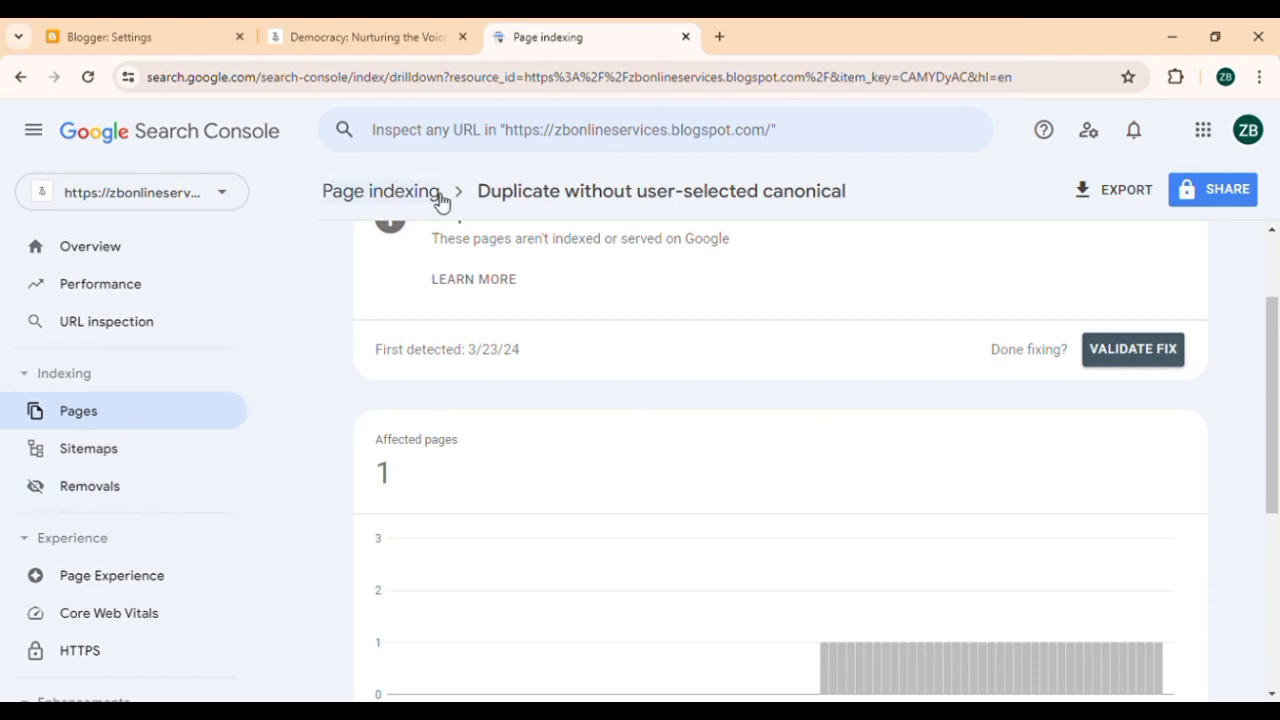
scroll(614, 309, "up", 2)
scroll(614, 309, "down", 5)
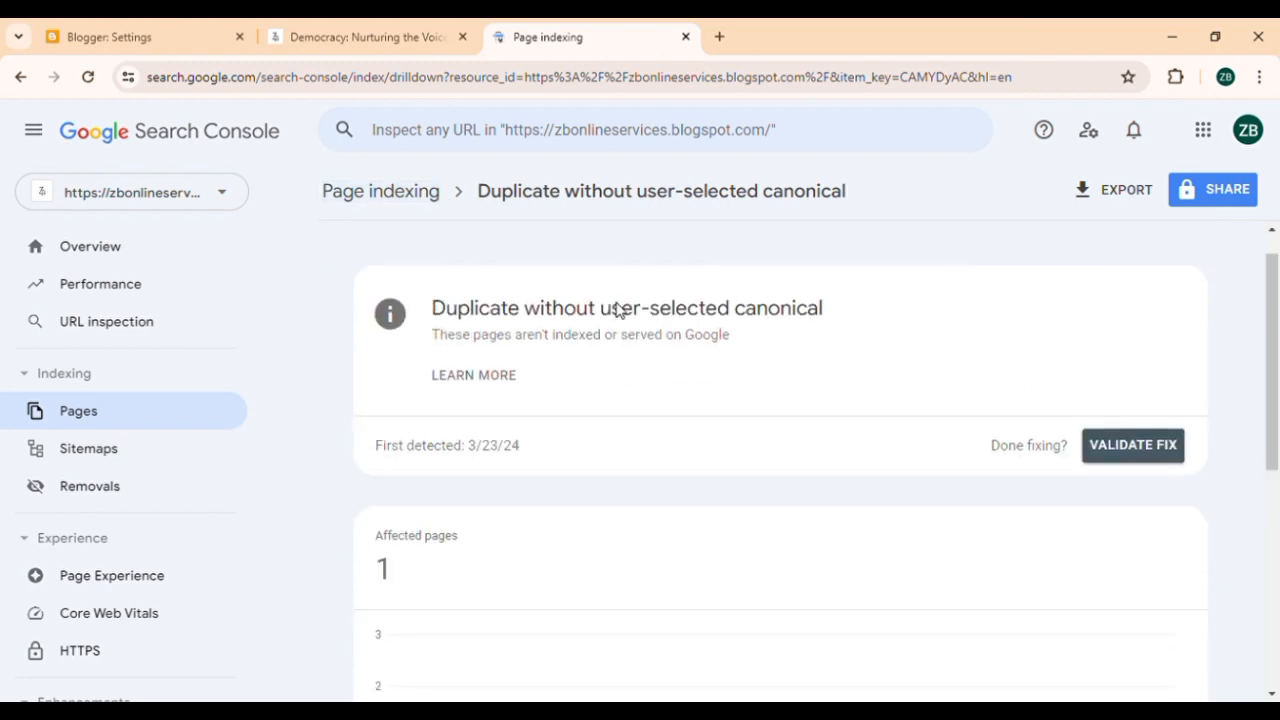
left_click_drag(897, 569, 420, 589)
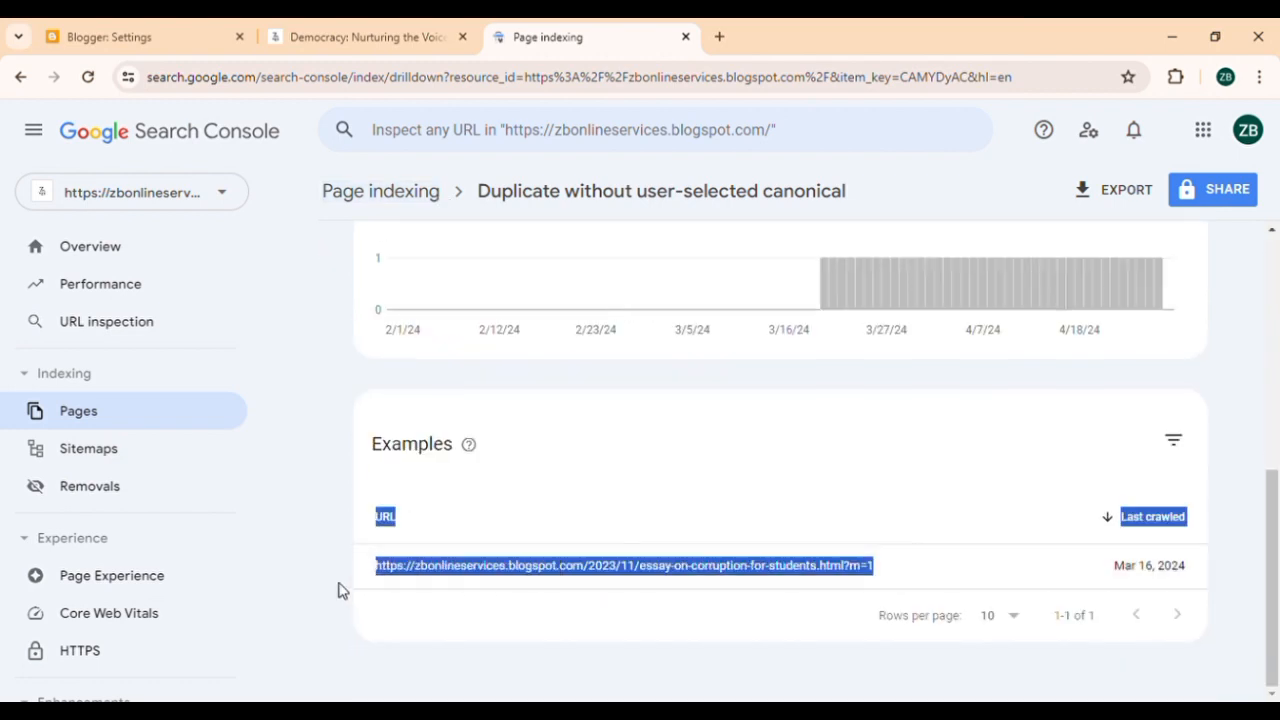
left_click(576, 696)
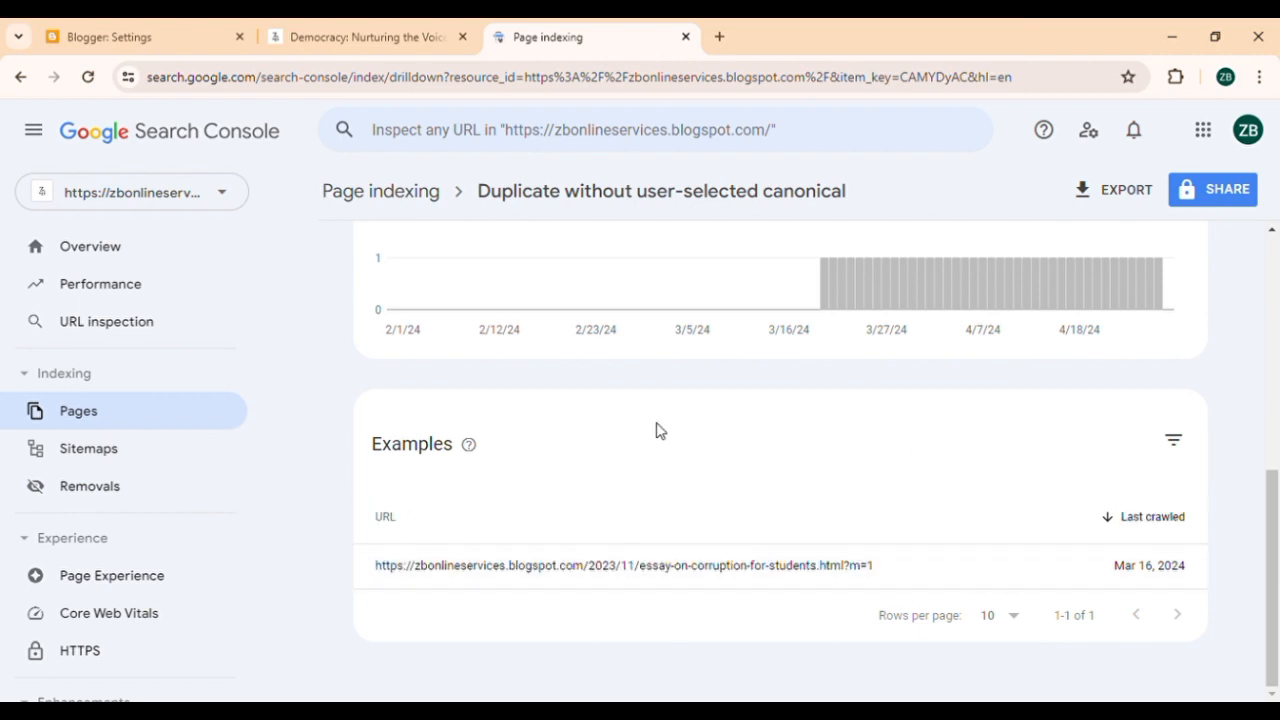
Request validation of the fix for "Duplicate without user-selected canonical" and check the validation status.
scroll(657, 430, "up", 5)
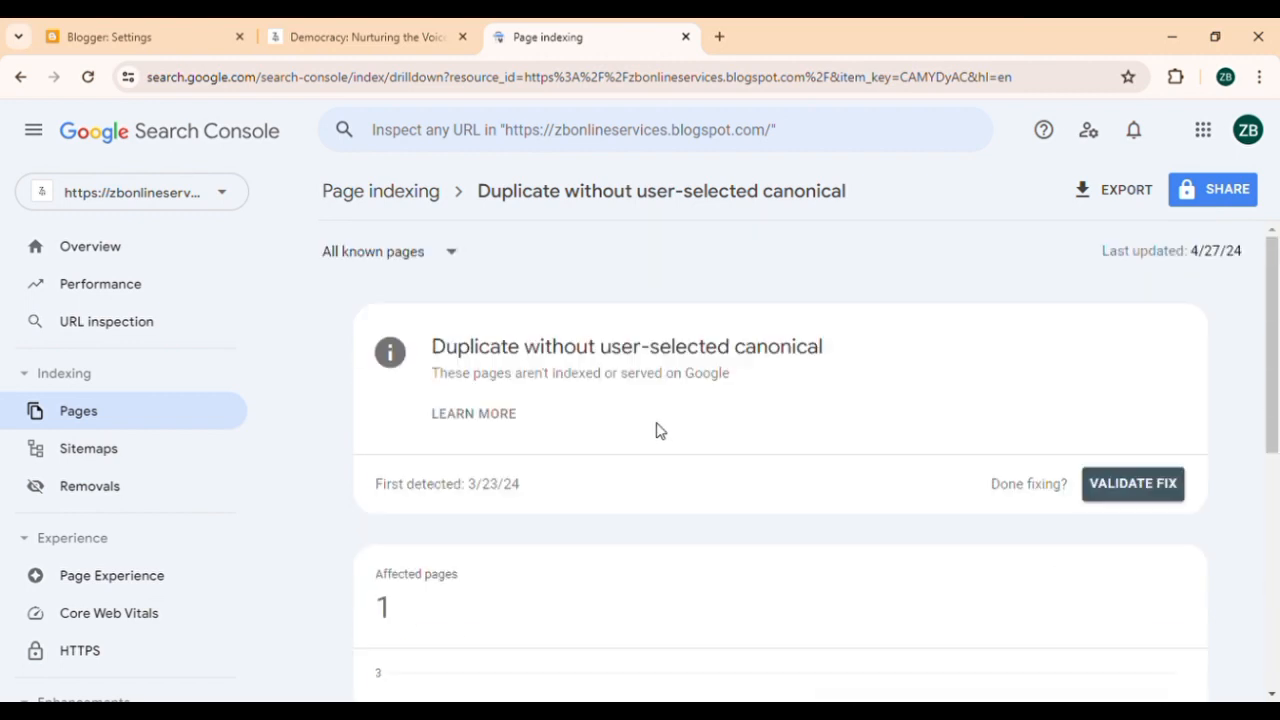
left_click(1147, 496)
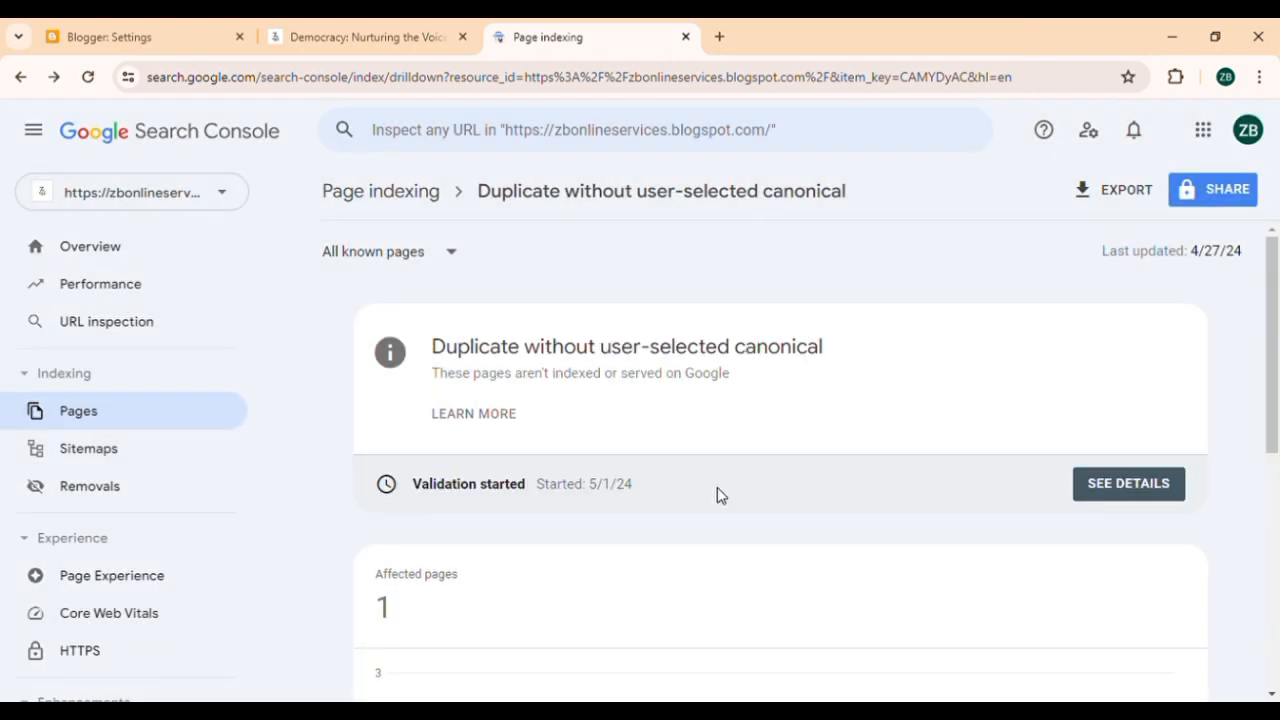
scroll(717, 487, "down", 2)
left_click_drag(640, 314, 503, 332)
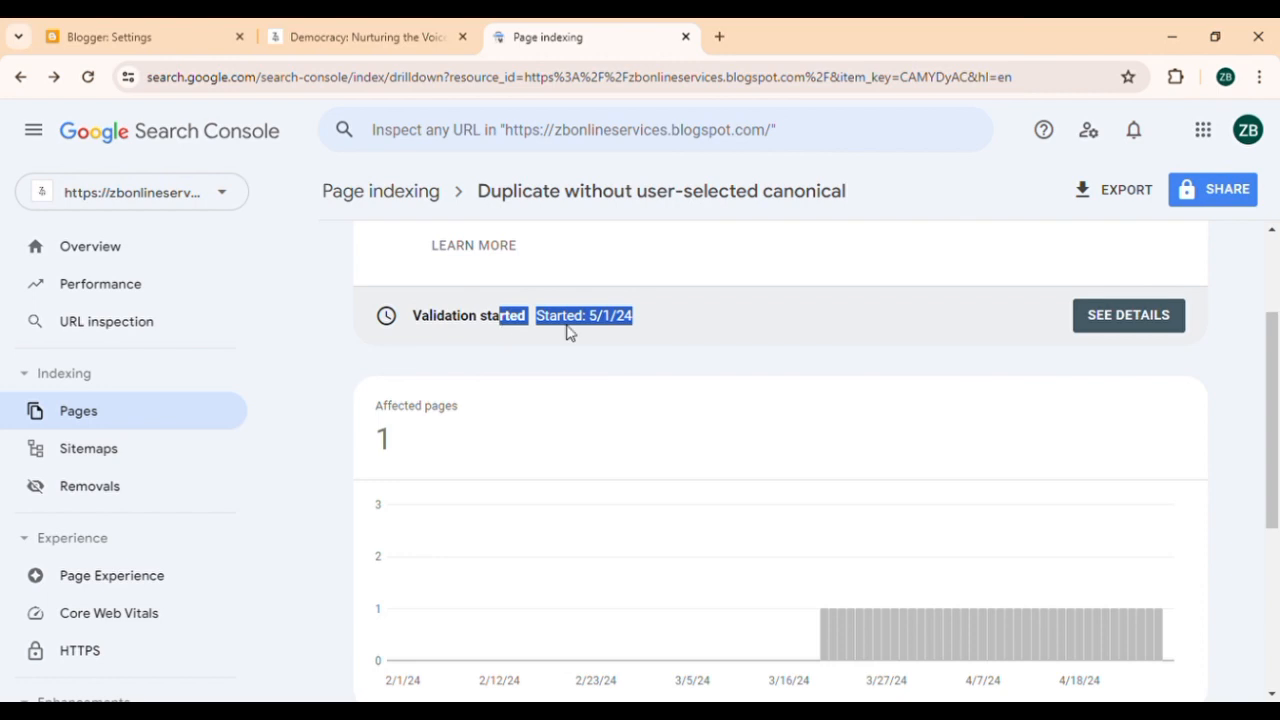
left_click(640, 332)
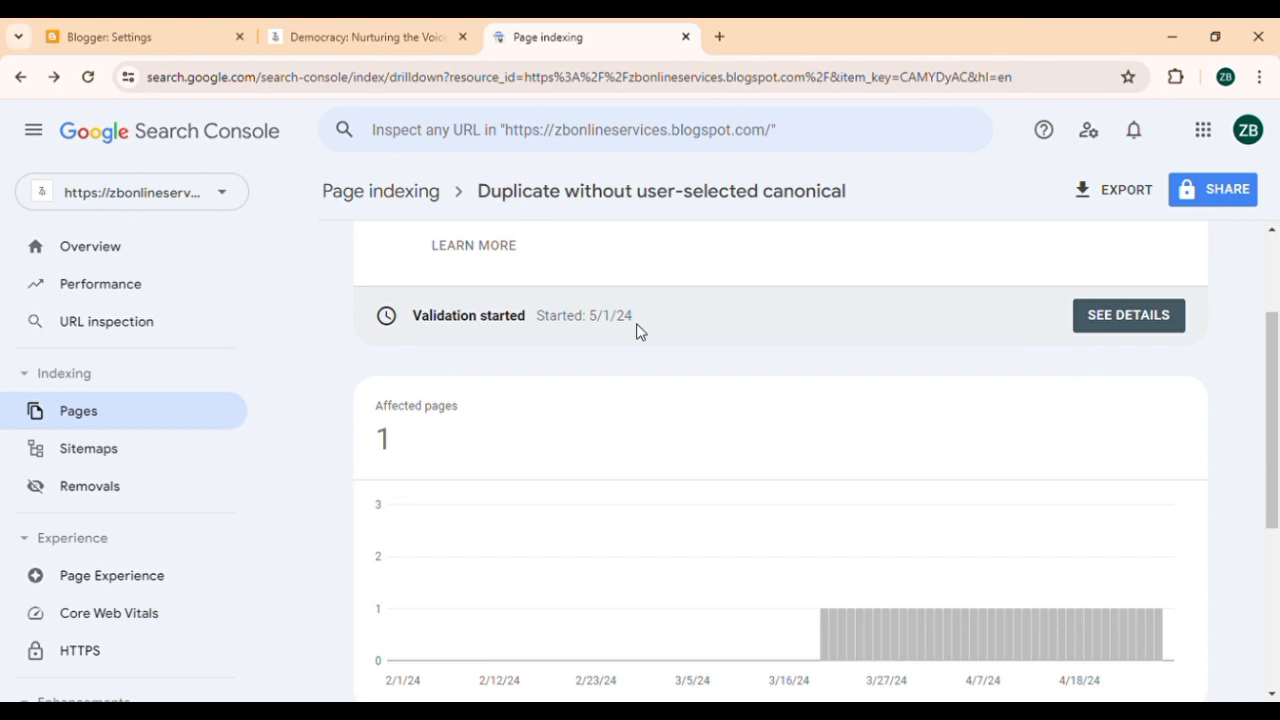
Look over the report once more, from the validation status to the affected example URL.
scroll(640, 332, "up", 2)
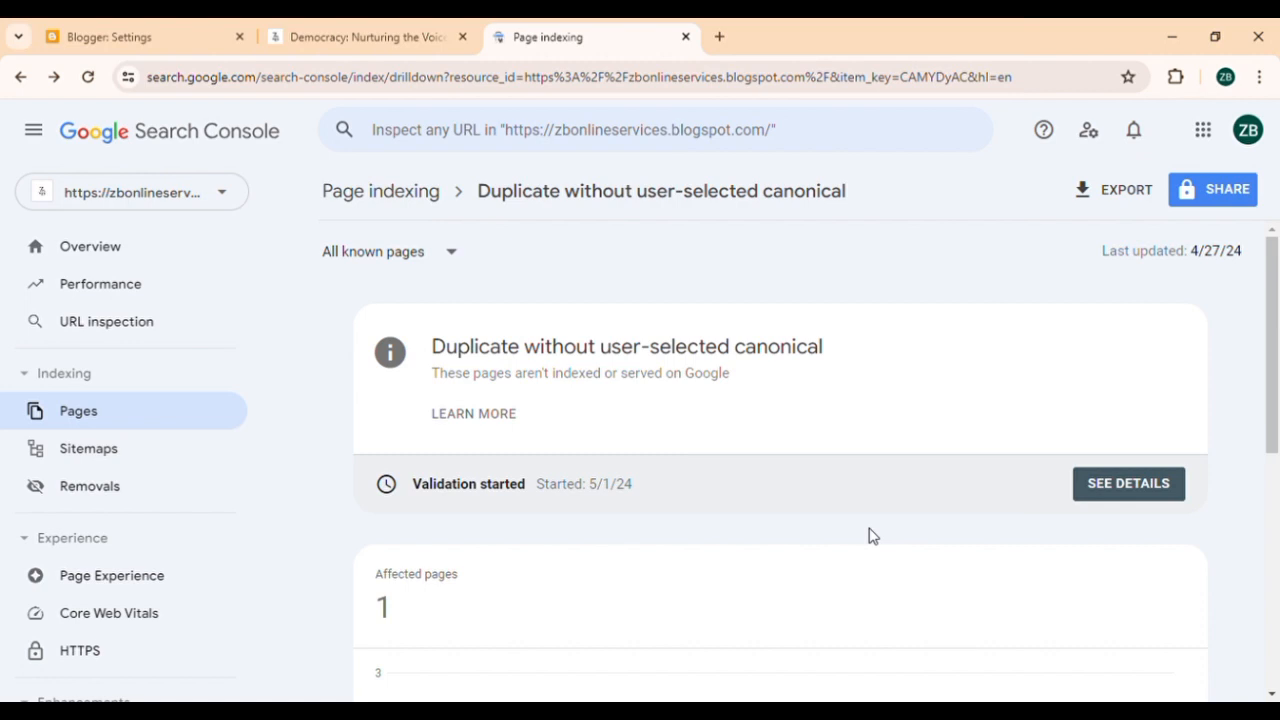
scroll(869, 536, "down", 5)
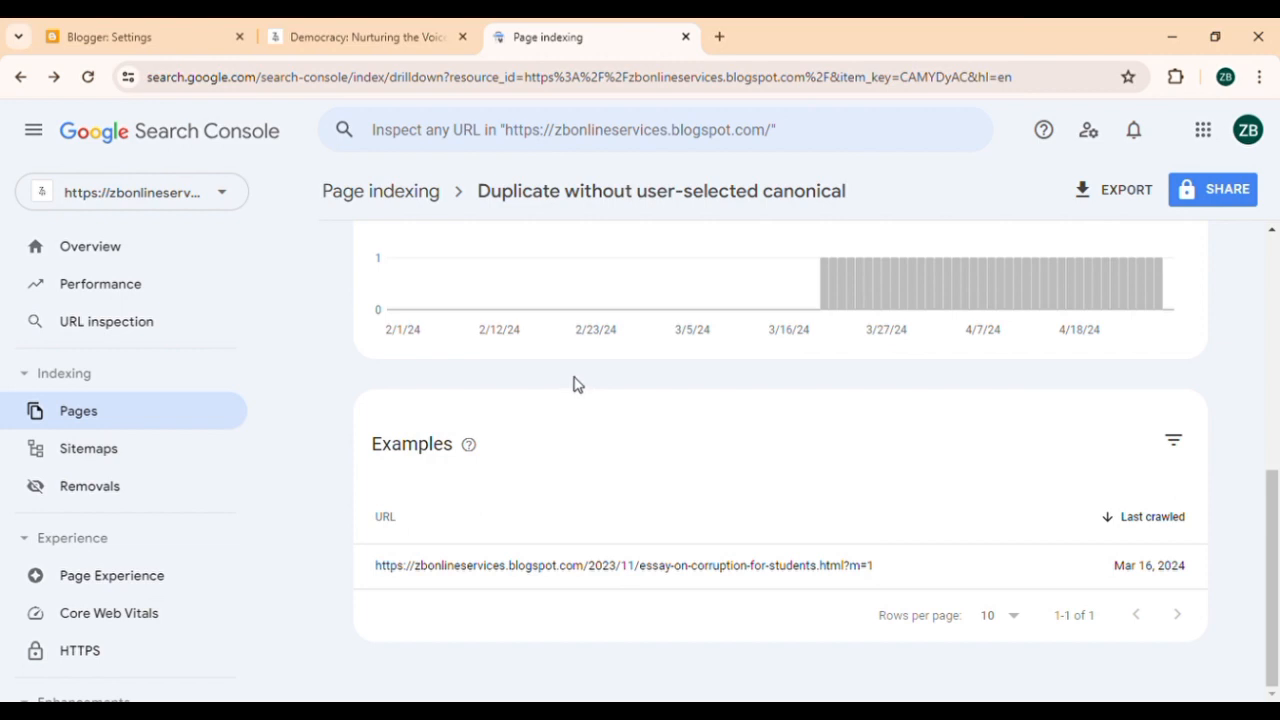
scroll(575, 384, "up", 10)
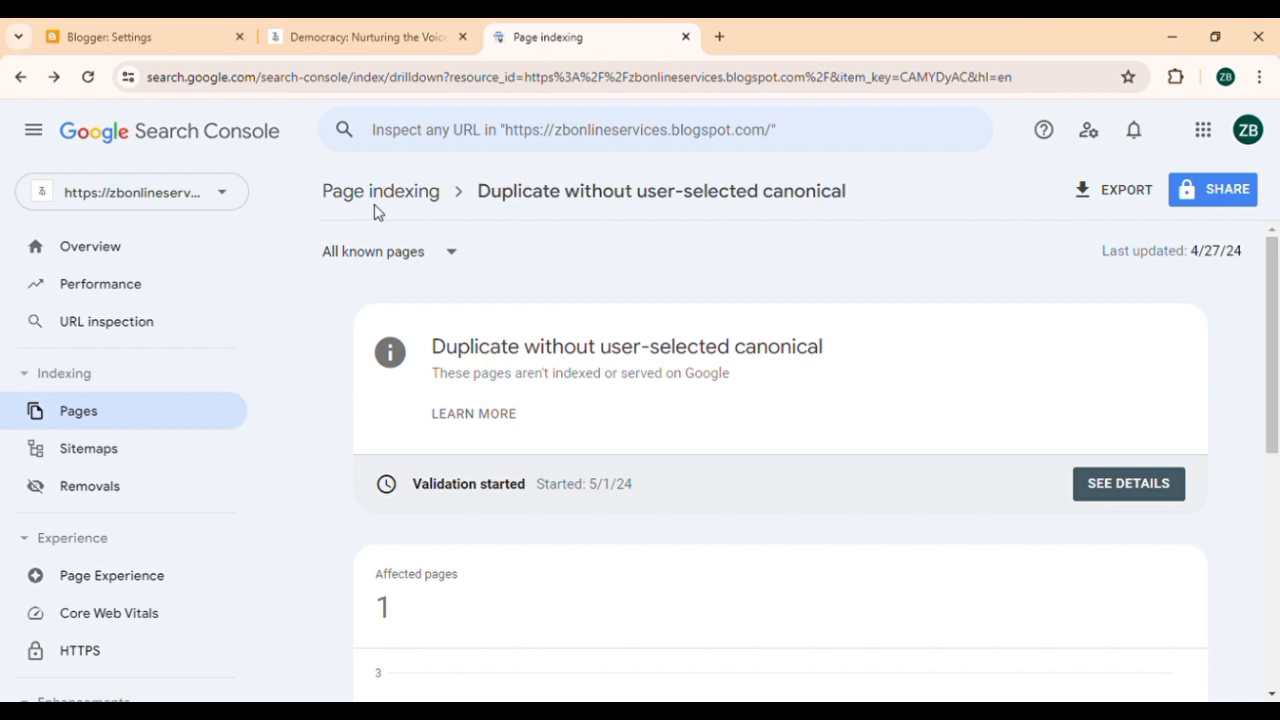
left_click(424, 197)
left_click(424, 197)
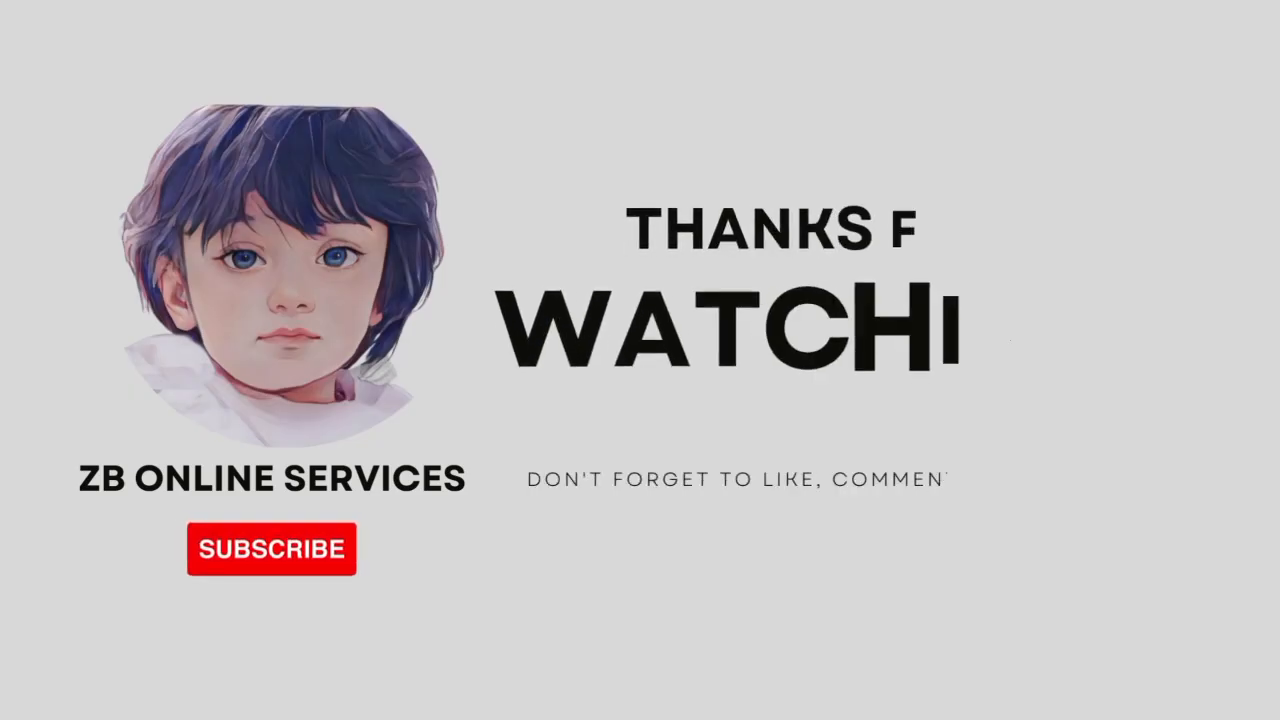